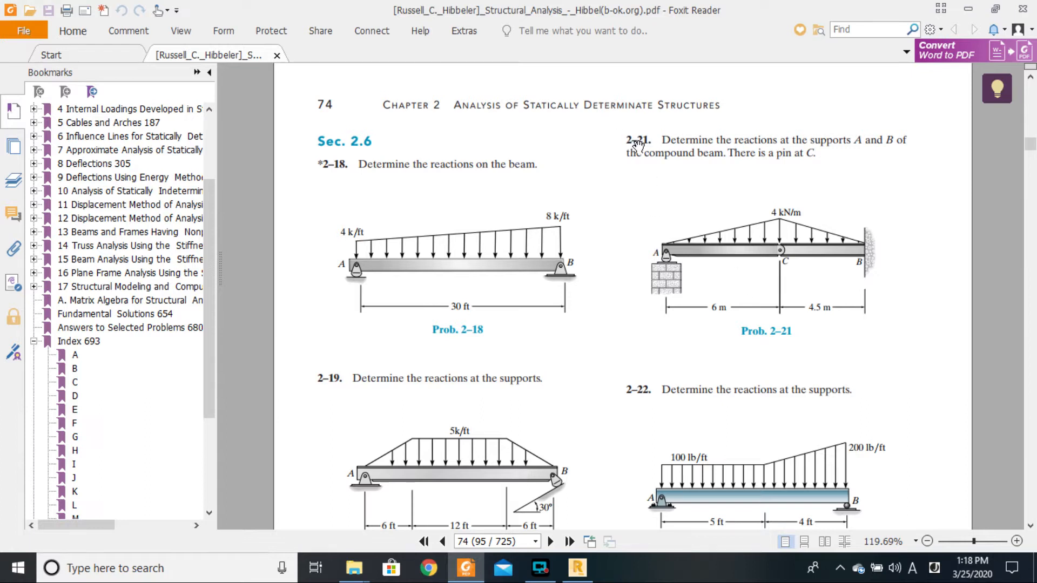
Examine the statement and figure of Problem 2–21, the compound beam with a pin at C, on textbook page 74
{"action": "left_click_drag", "start_coordinate": [627, 142], "coordinate": [651, 141]}
{"action": "left_click", "coordinate": [671, 198]}
{"action": "left_click", "coordinate": [1016, 541]}
{"action": "left_click", "coordinate": [1016, 541]}
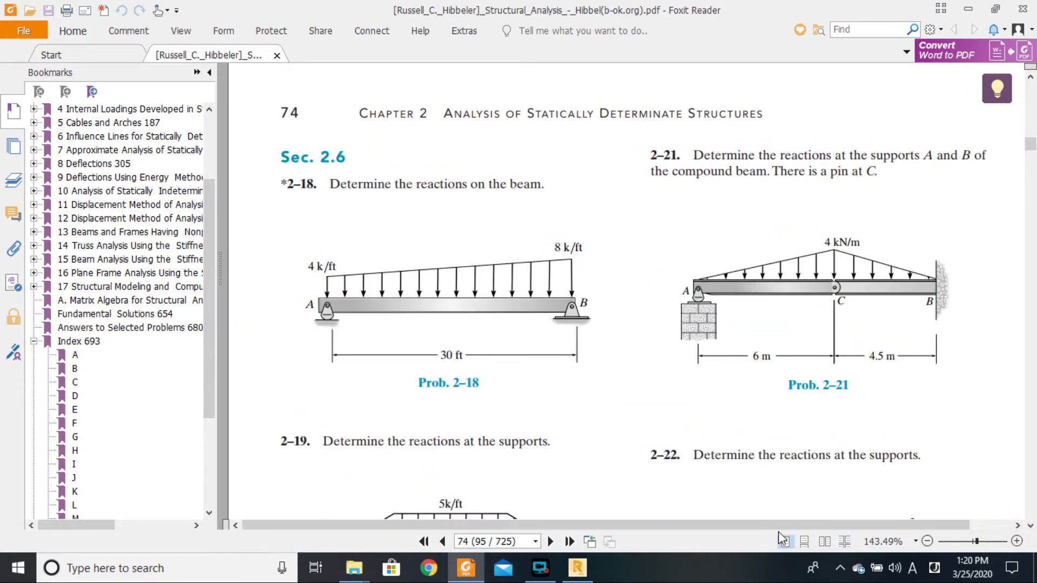
{"action": "left_click_drag", "start_coordinate": [800, 526], "coordinate": [873, 532]}
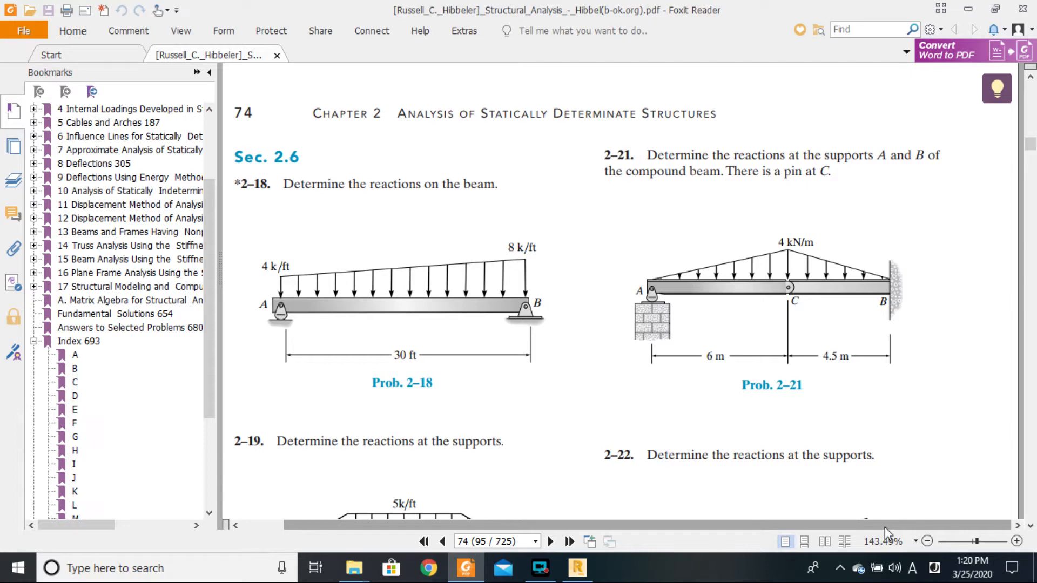
Switch to Robot Structural Analysis and start a new 2D frame project
{"action": "left_click", "coordinate": [594, 579]}
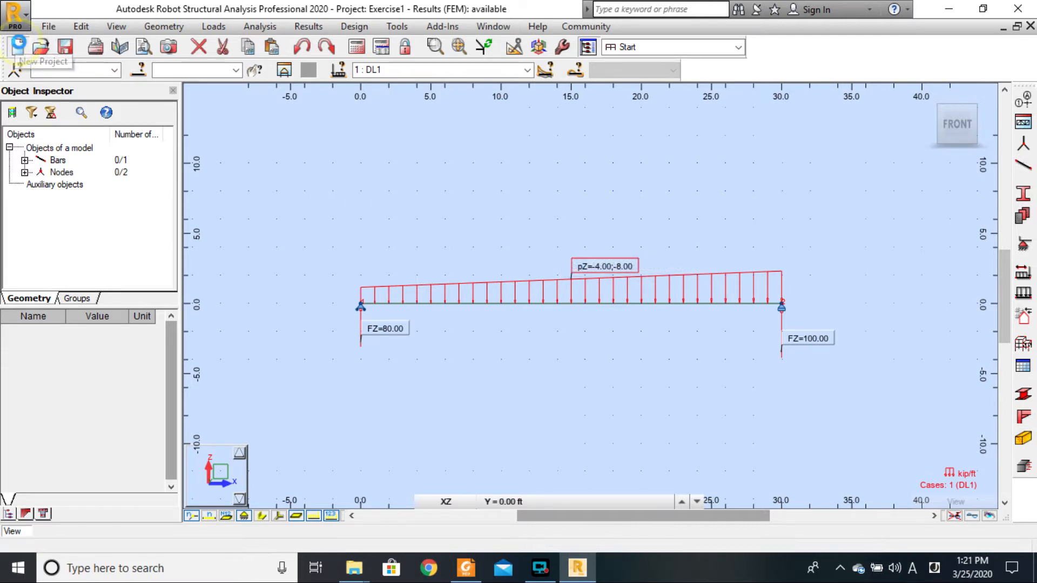
{"action": "left_click", "coordinate": [17, 47]}
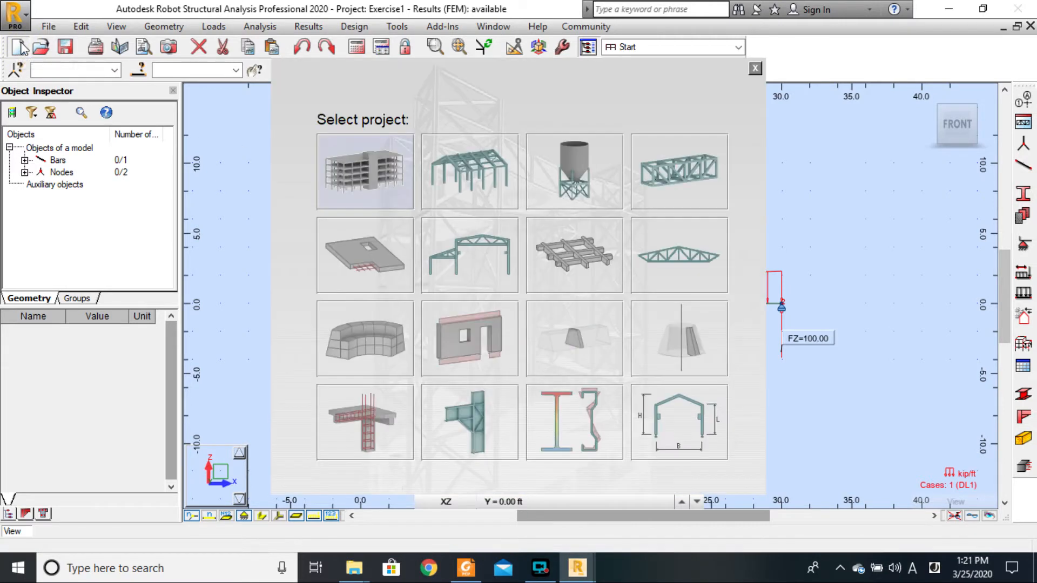
{"action": "left_click", "coordinate": [479, 255]}
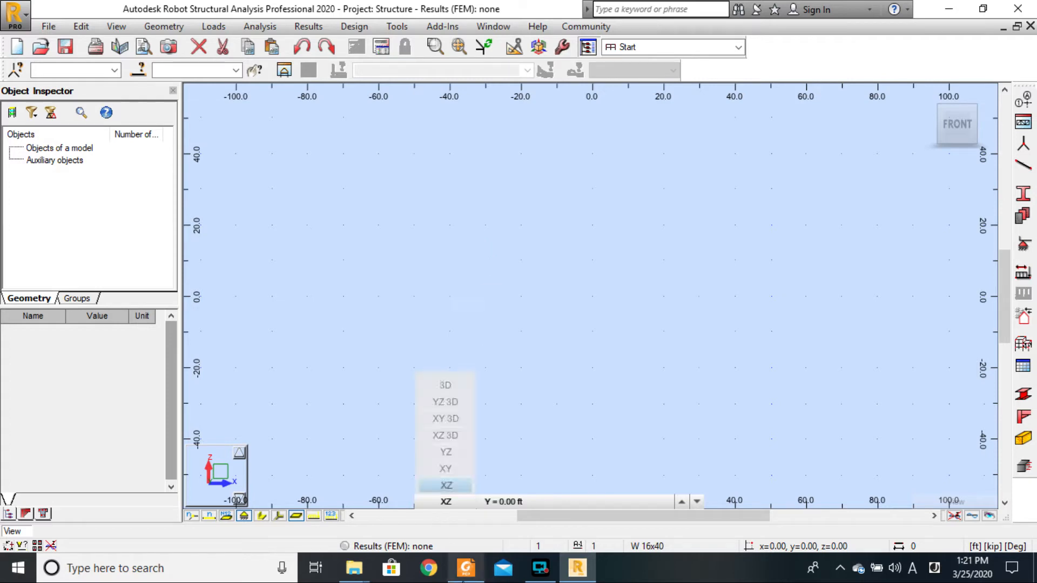
Check the units in Problem 2–21 in Foxit Reader, and change all units in Robot's job preferences to metric
{"action": "left_click", "coordinate": [465, 568]}
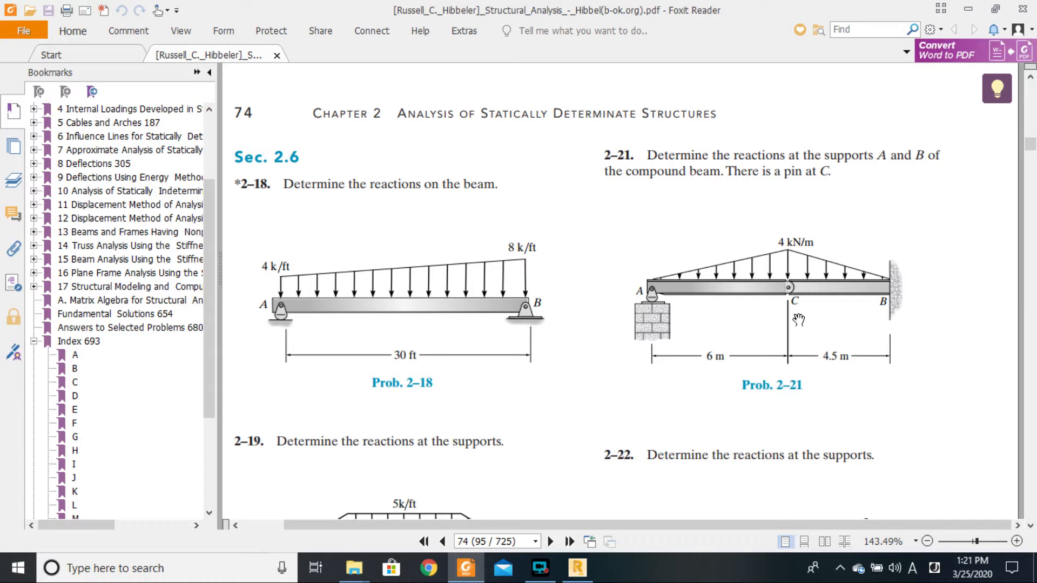
{"action": "left_click", "coordinate": [577, 567]}
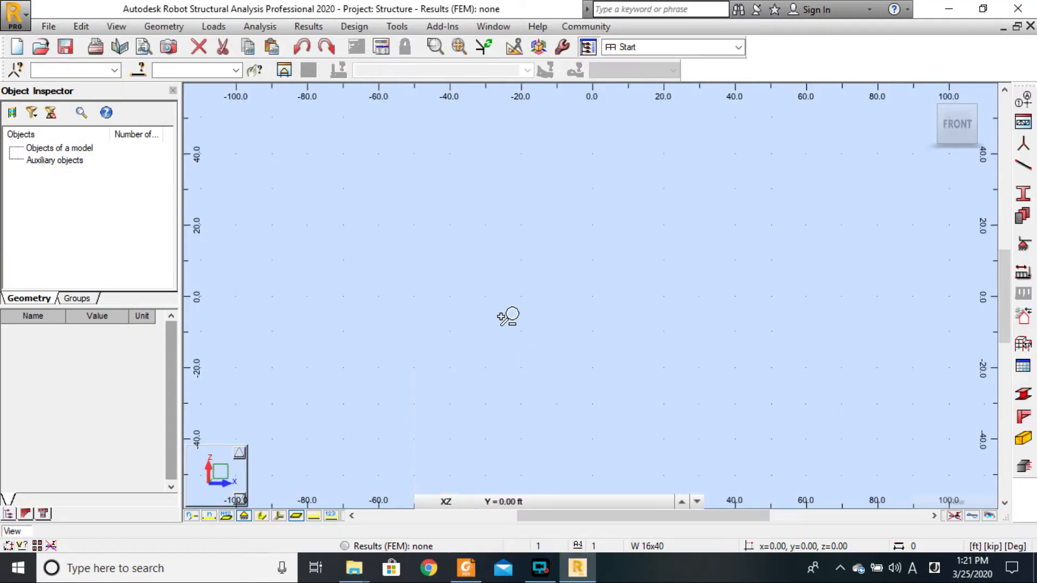
{"action": "left_click", "coordinate": [397, 26]}
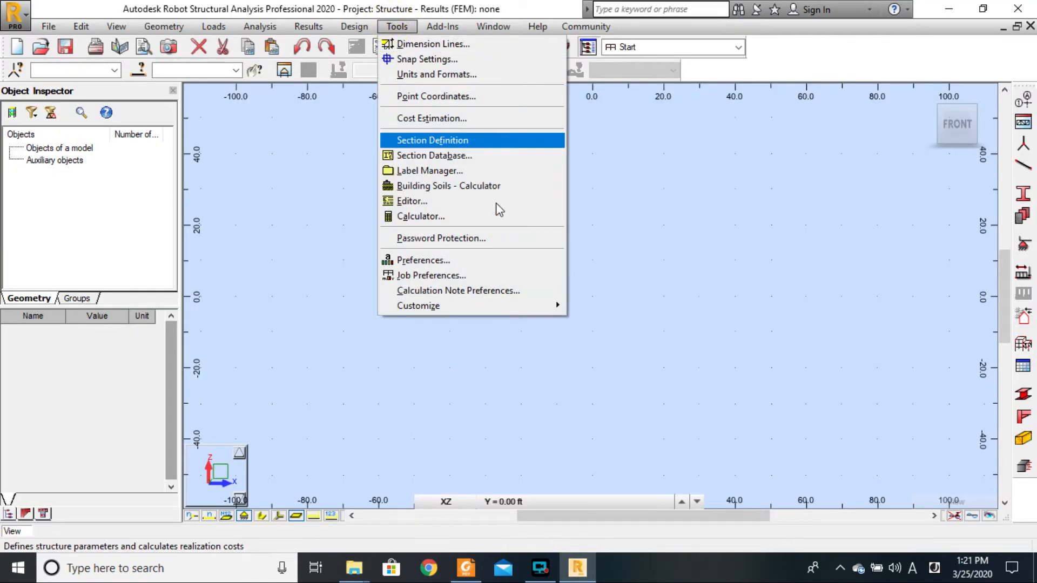
{"action": "left_click", "coordinate": [429, 274]}
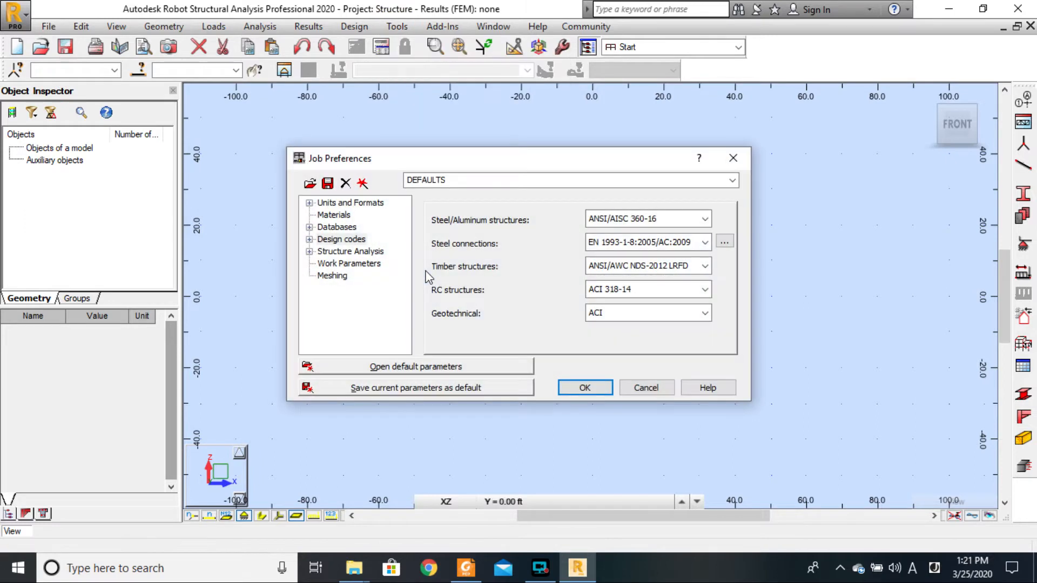
{"action": "left_click", "coordinate": [347, 204]}
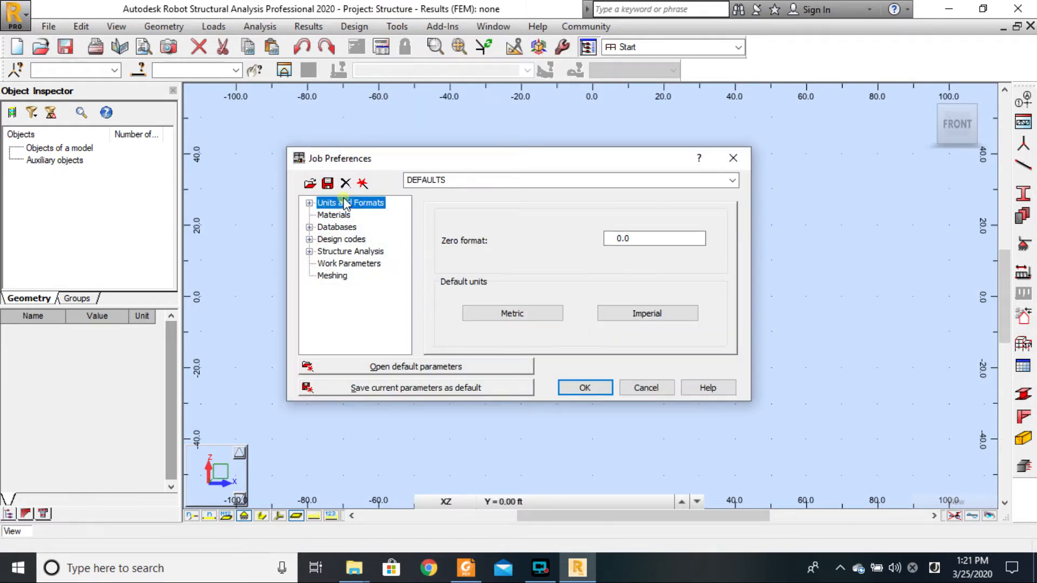
{"action": "left_click", "coordinate": [514, 316]}
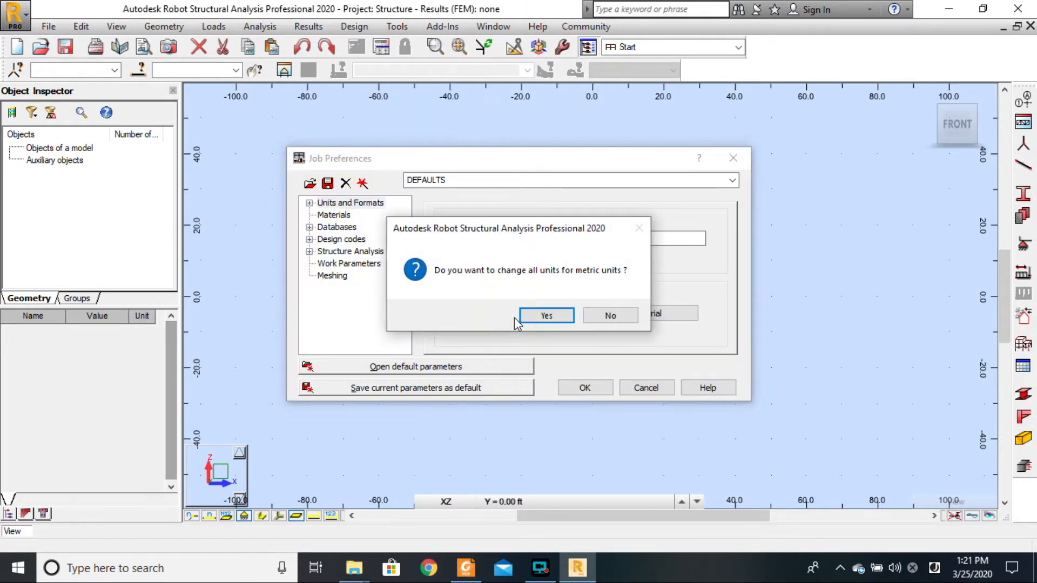
{"action": "left_click", "coordinate": [555, 321]}
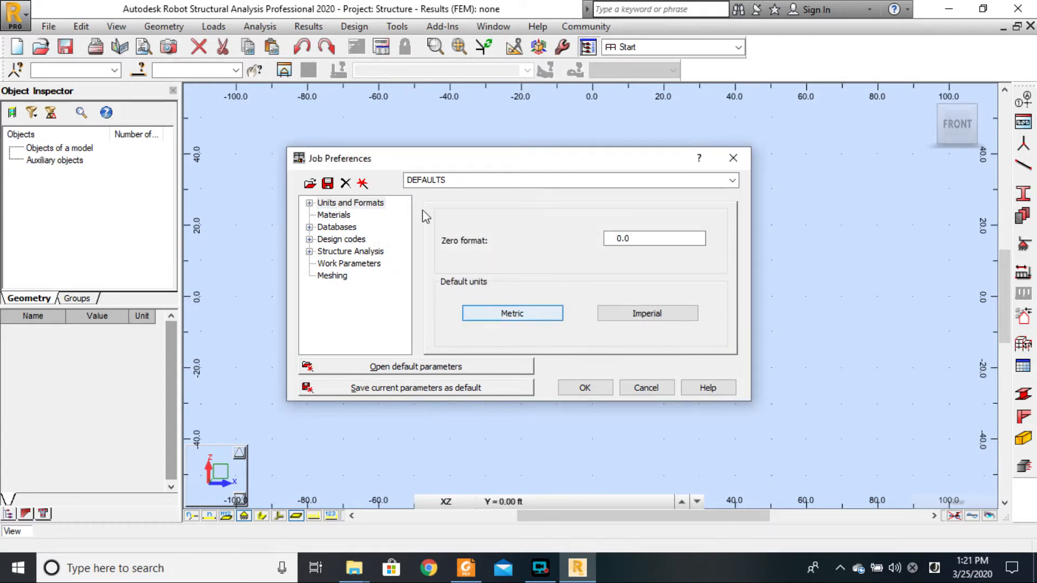
Review the metric dimension and force units against Problem 2–21 and accept the job preferences
{"action": "left_click", "coordinate": [309, 204]}
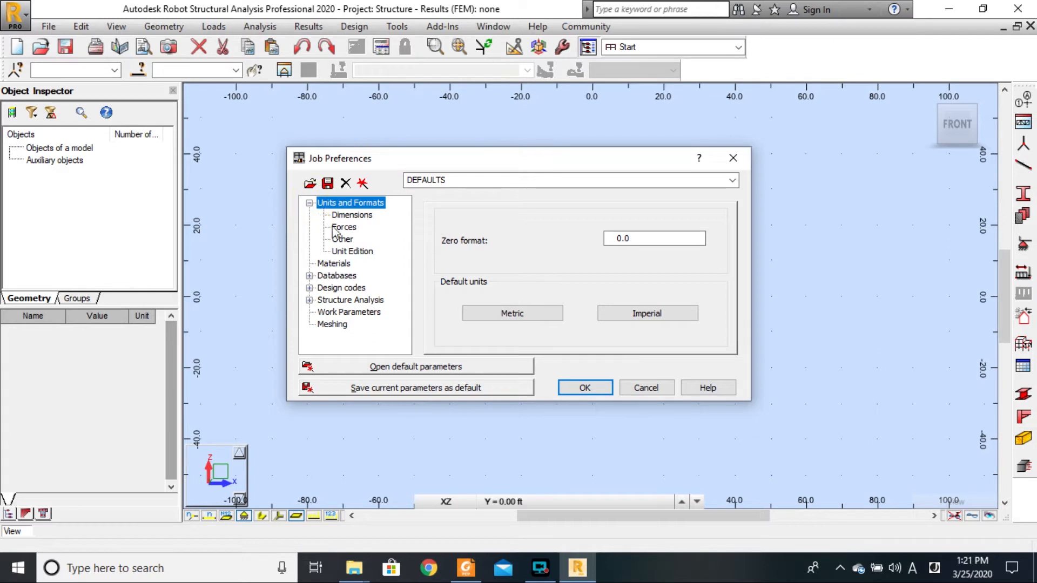
{"action": "left_click", "coordinate": [354, 216]}
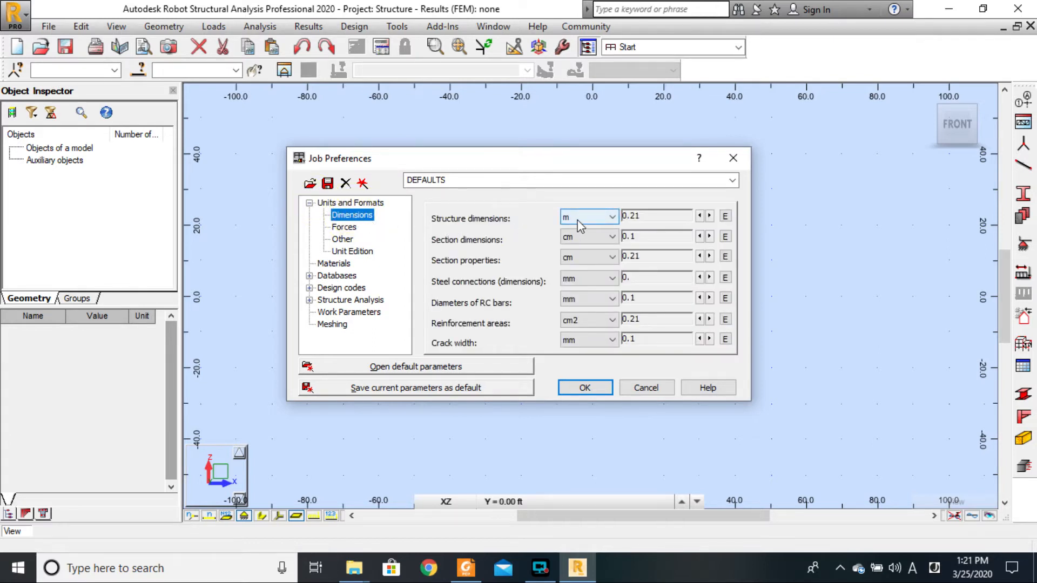
{"action": "left_click", "coordinate": [467, 570]}
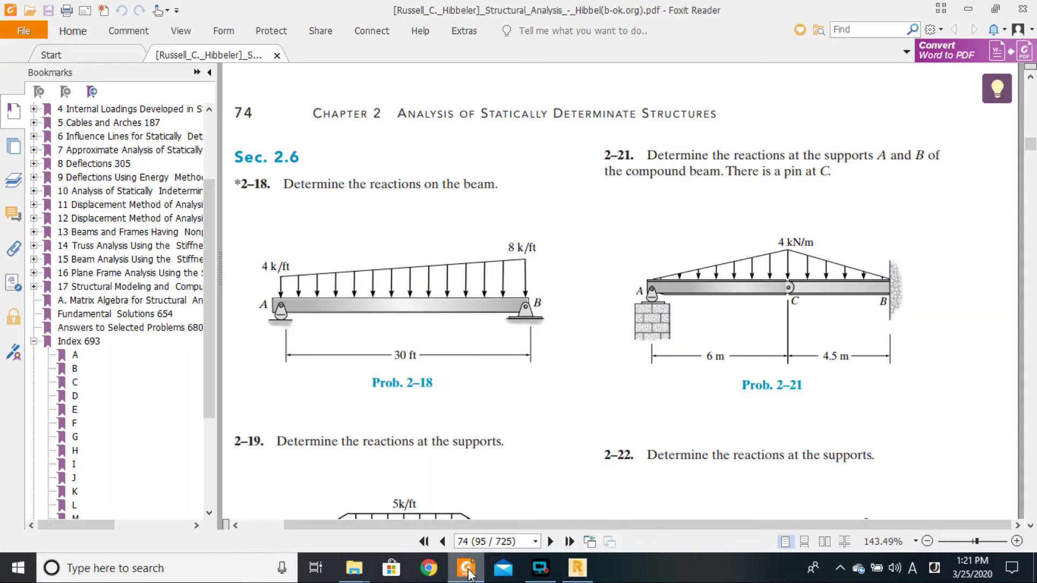
{"action": "left_click", "coordinate": [567, 571]}
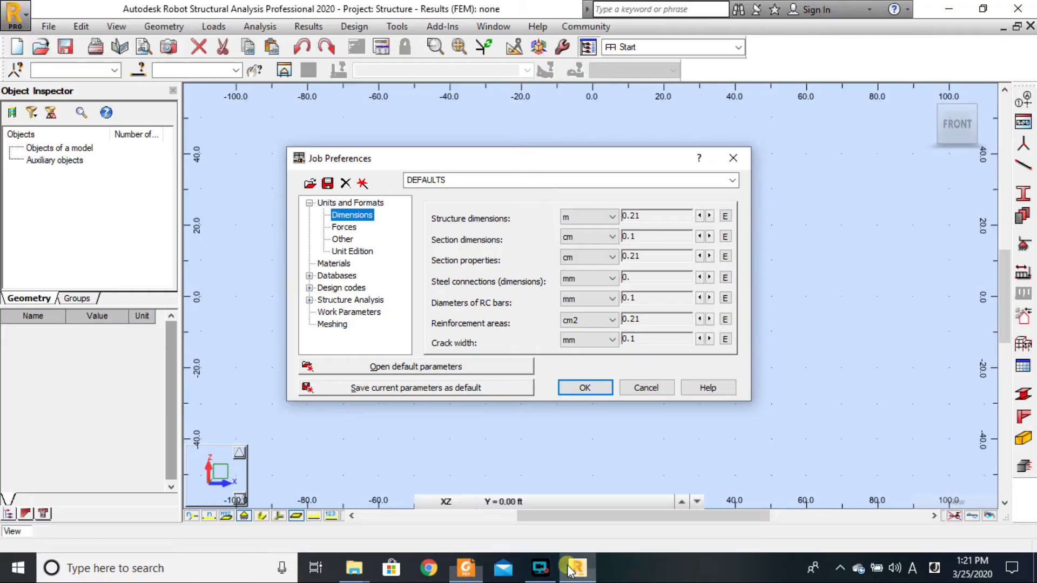
{"action": "left_click", "coordinate": [344, 227]}
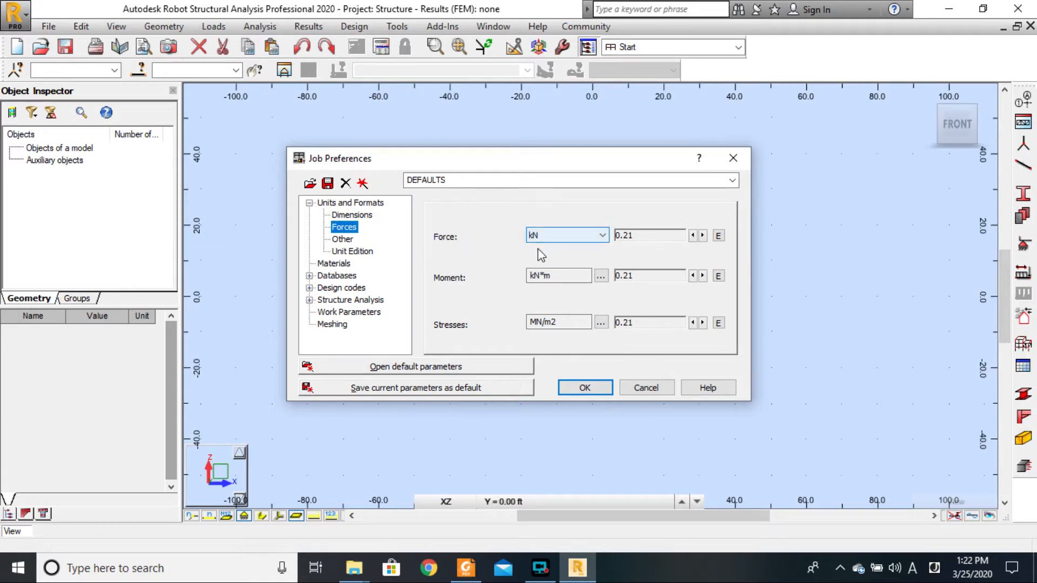
{"action": "left_click", "coordinate": [535, 275]}
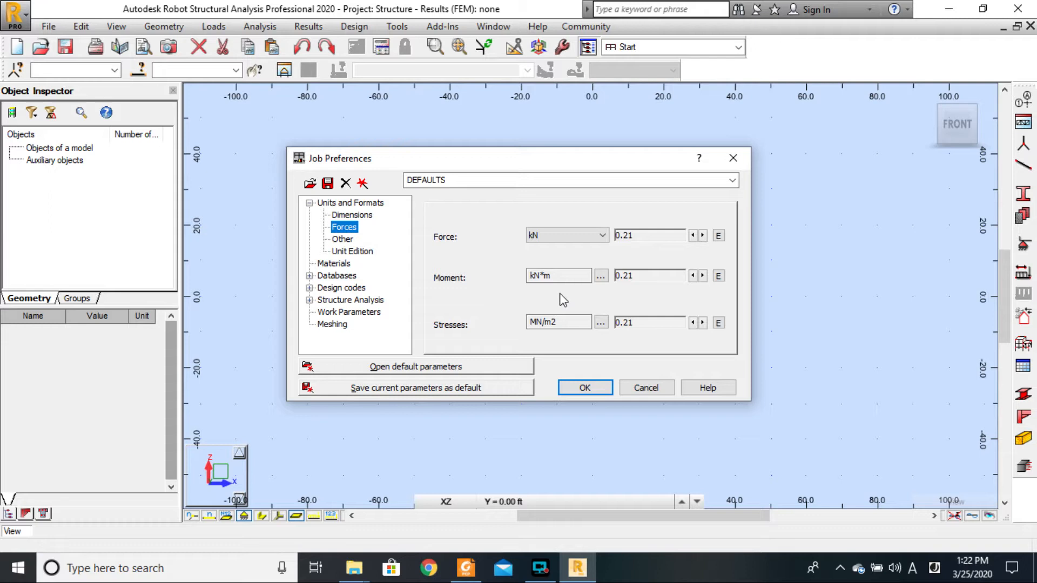
{"action": "left_click", "coordinate": [587, 388]}
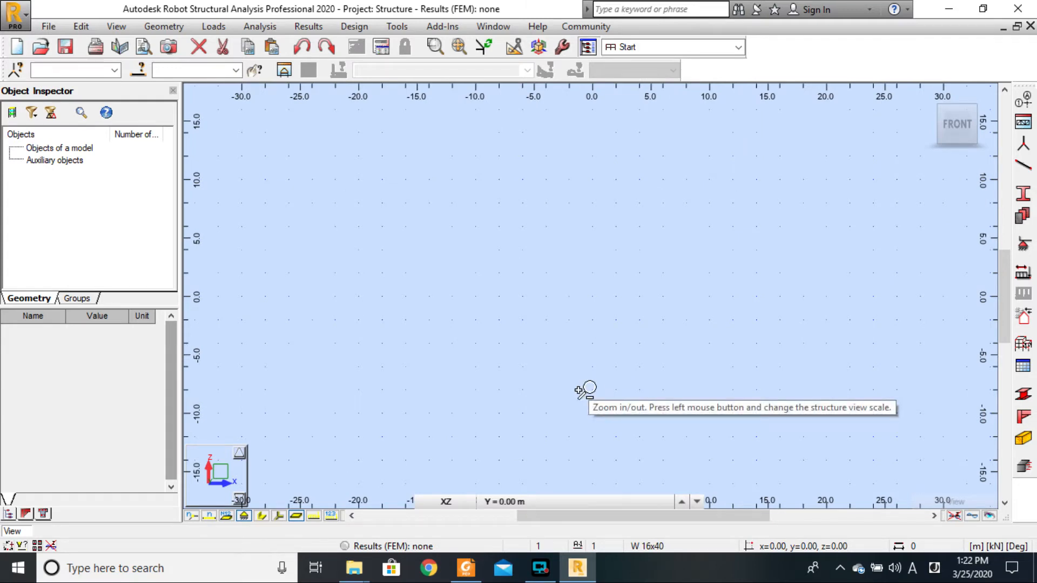
{"action": "left_click_drag", "start_coordinate": [502, 329], "coordinate": [493, 325]}
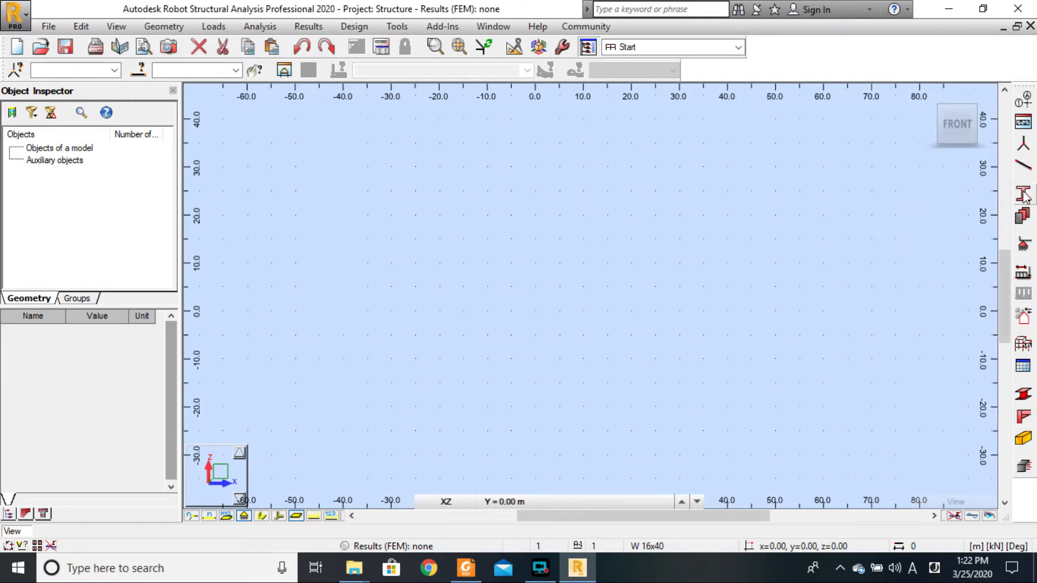
{"action": "left_click", "coordinate": [1023, 171]}
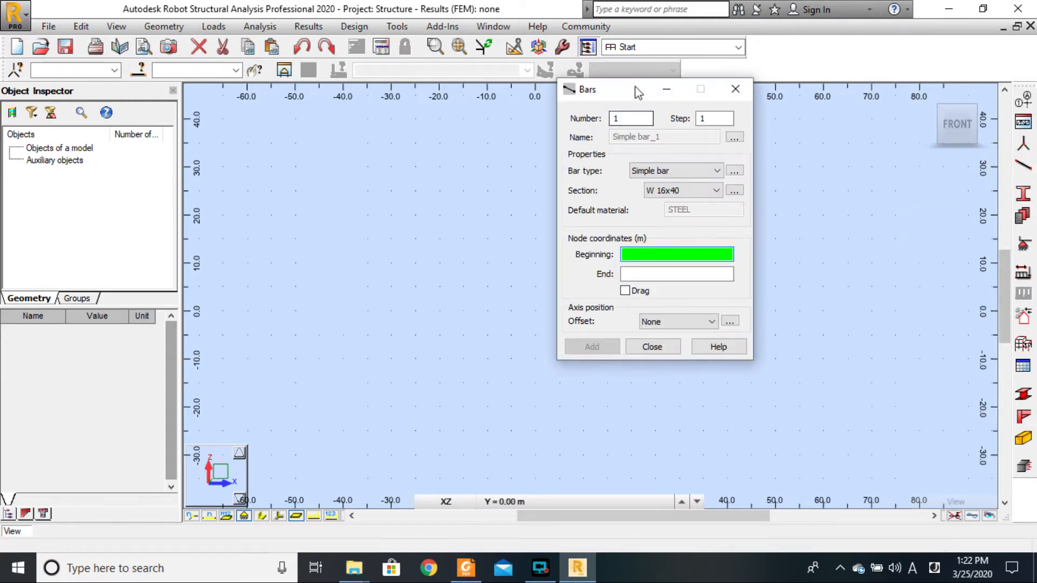
{"action": "left_click_drag", "start_coordinate": [637, 88], "coordinate": [917, 155]}
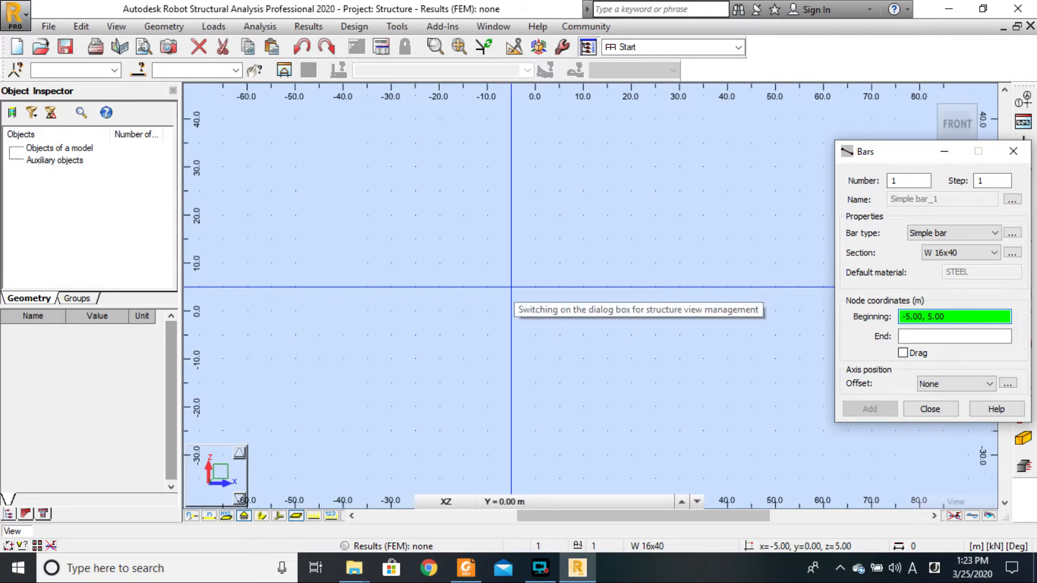
{"action": "left_click", "coordinate": [1013, 152]}
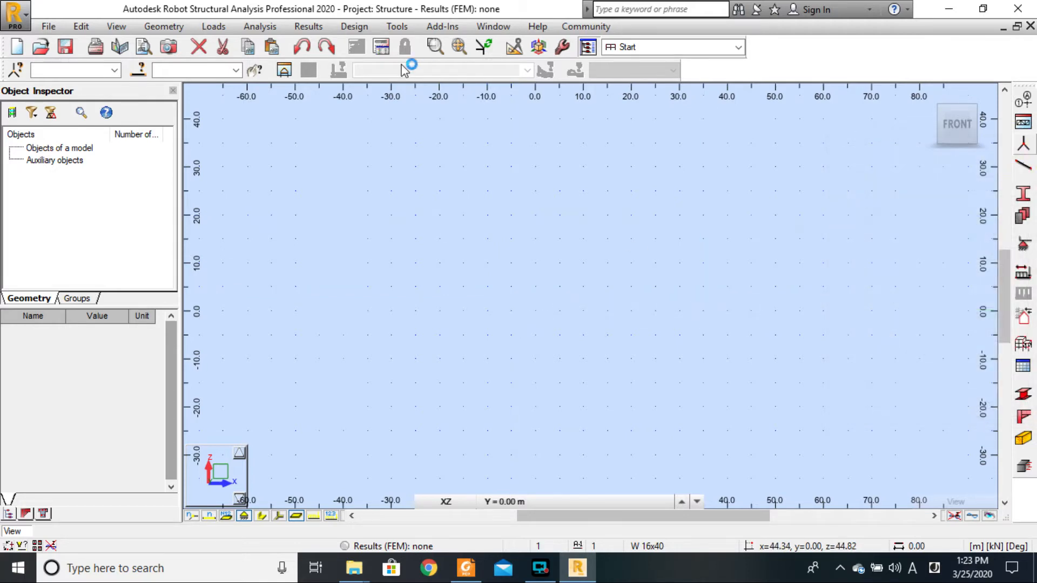
Set the grid step Dx to 1 m and apply it
{"action": "left_click", "coordinate": [112, 28]}
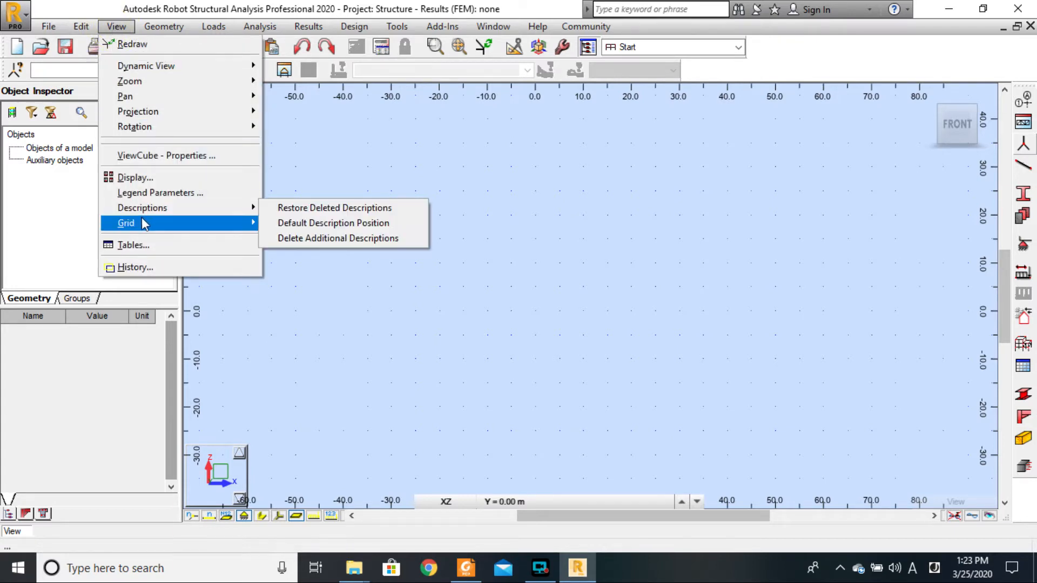
{"action": "mouse_move", "coordinate": [141, 224]}
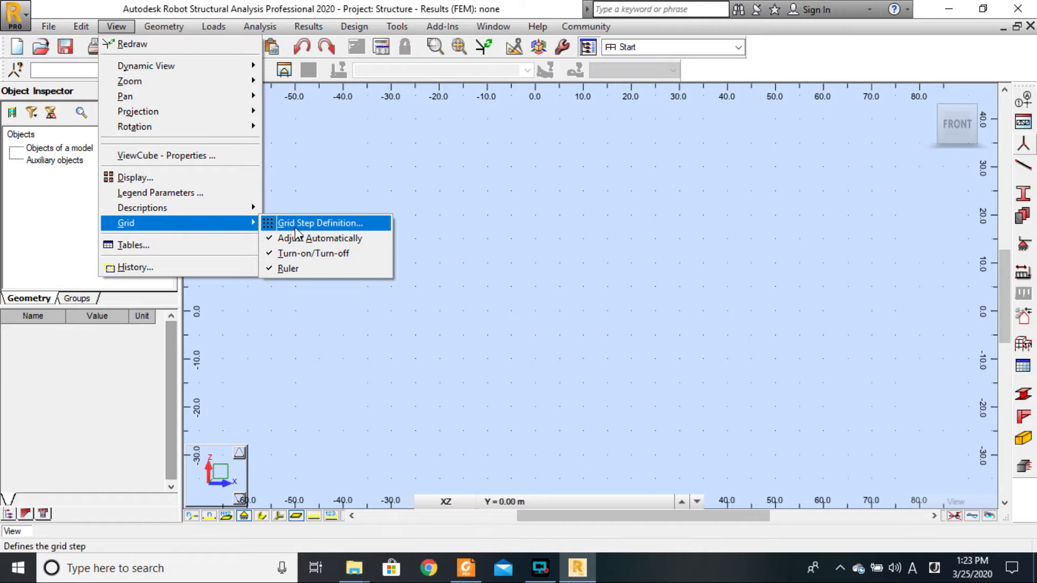
{"action": "left_click", "coordinate": [334, 223]}
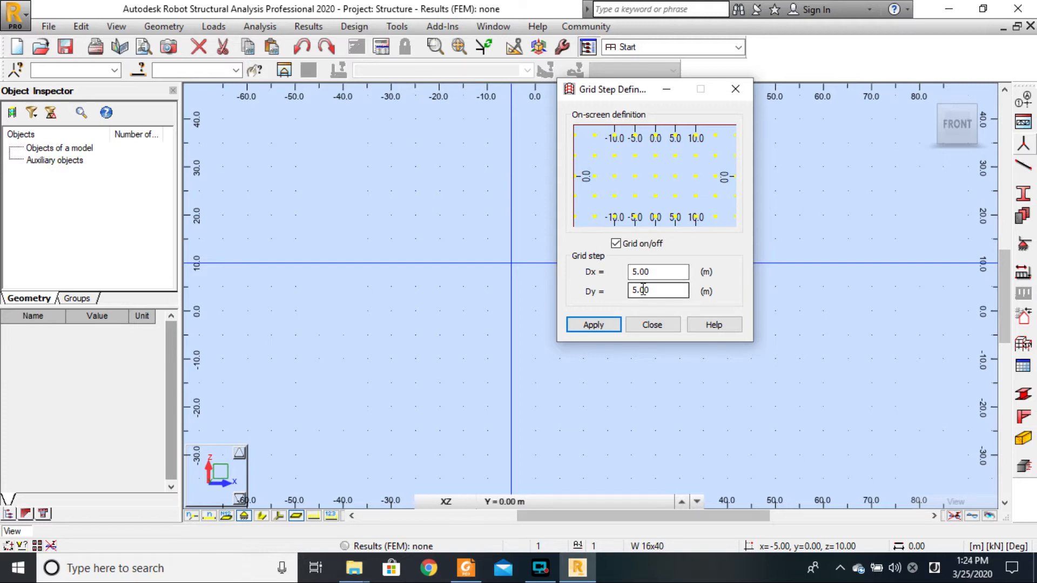
{"action": "left_click_drag", "start_coordinate": [610, 90], "coordinate": [848, 110]}
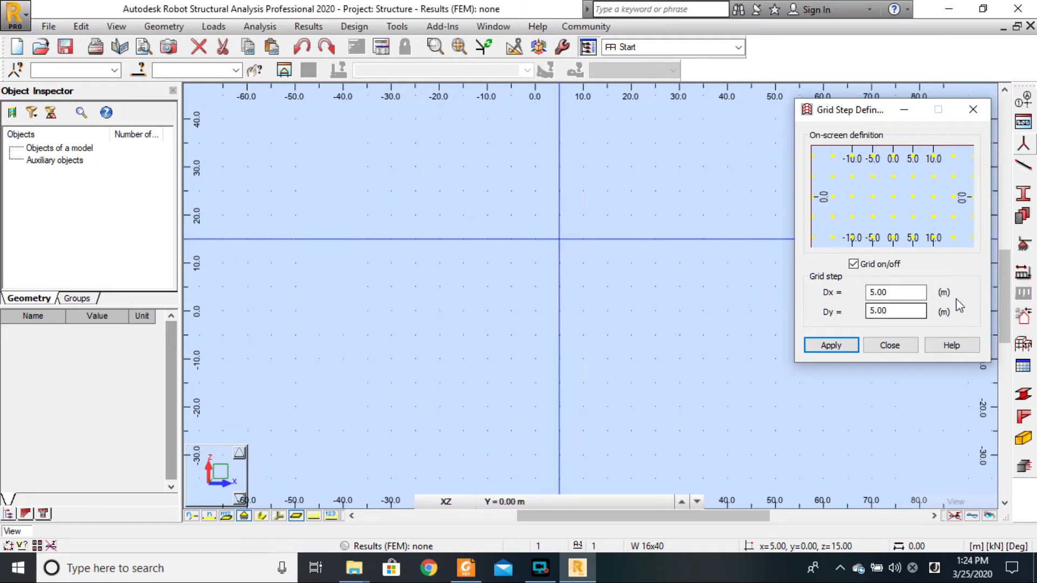
{"action": "double_click", "coordinate": [896, 292]}
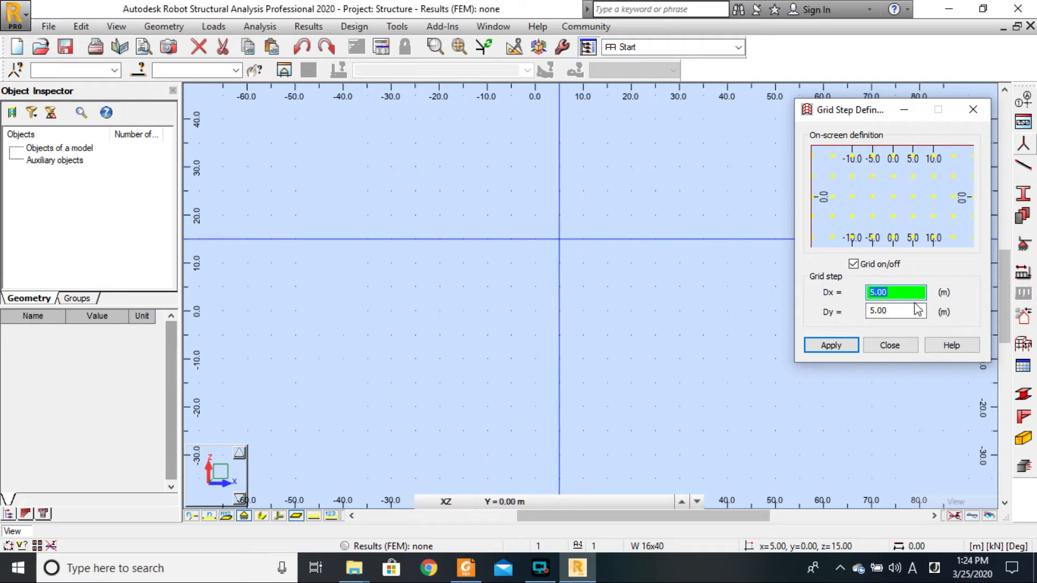
{"action": "type", "text": "1"}
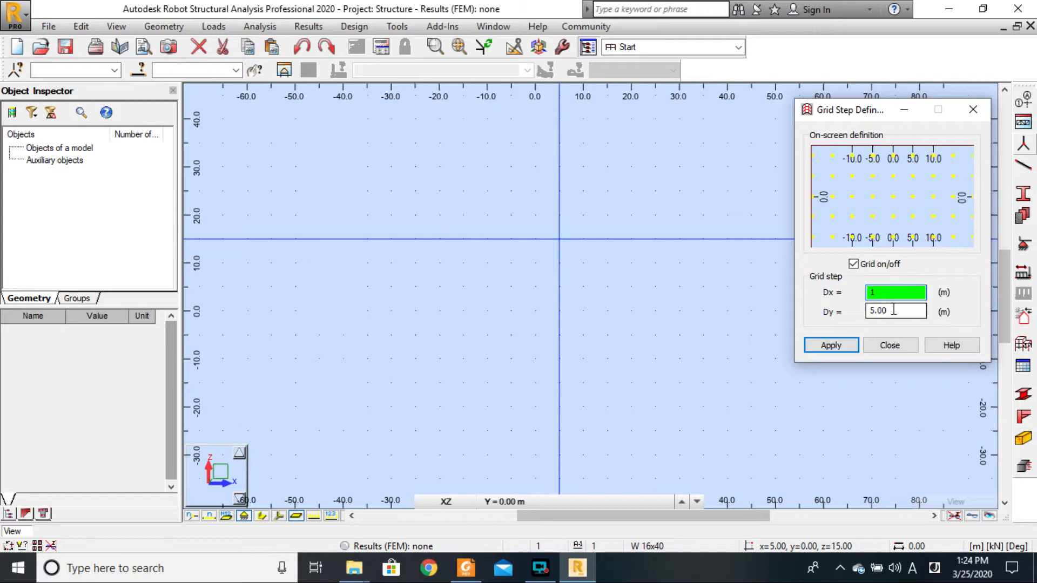
{"action": "left_click", "coordinate": [831, 346]}
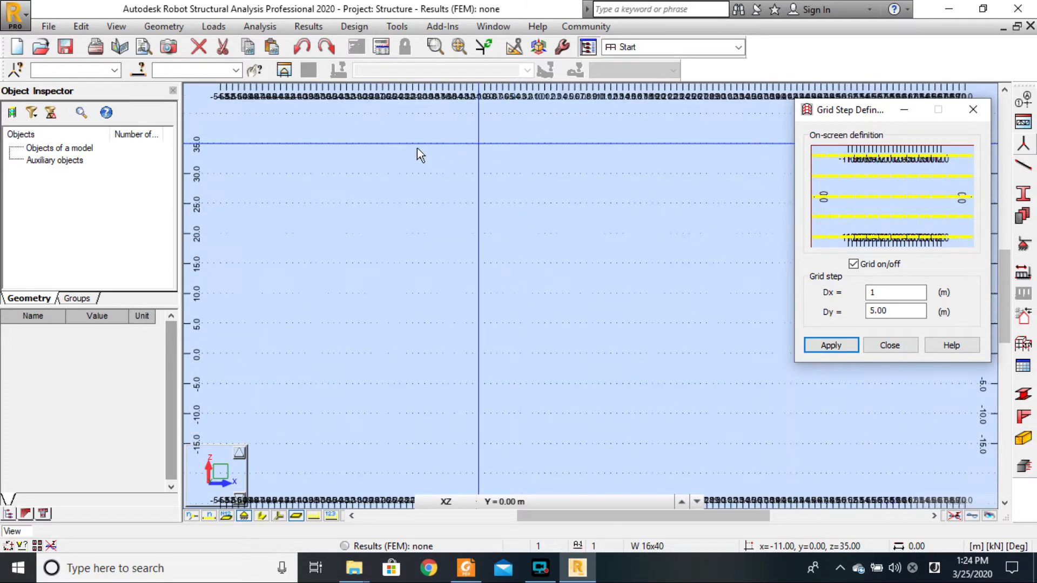
Examine the grid point spacing along the horizontal and vertical axes of the XZ view
{"action": "scroll", "coordinate": [392, 129], "scroll_direction": "up", "scroll_amount": 3}
{"action": "scroll", "coordinate": [395, 128], "scroll_direction": "up", "scroll_amount": 3}
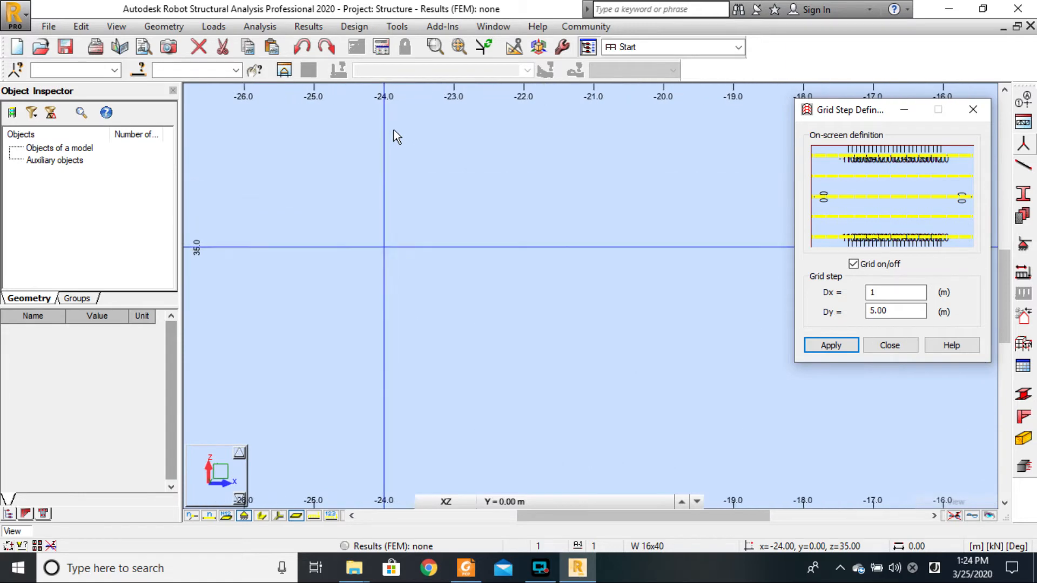
{"action": "scroll", "coordinate": [394, 132], "scroll_direction": "down", "scroll_amount": 1}
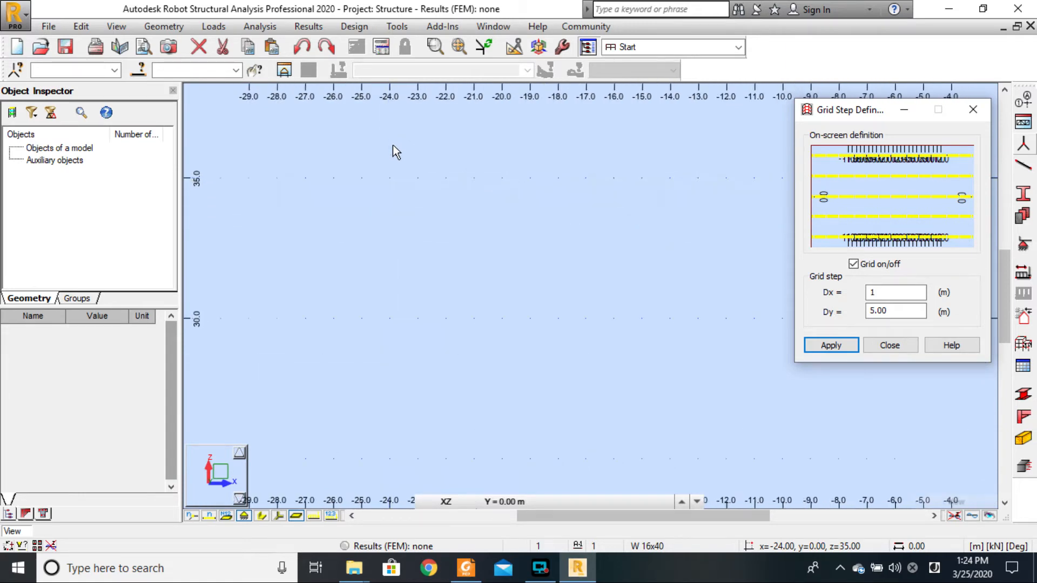
{"action": "scroll", "coordinate": [393, 144], "scroll_direction": "up", "scroll_amount": 1}
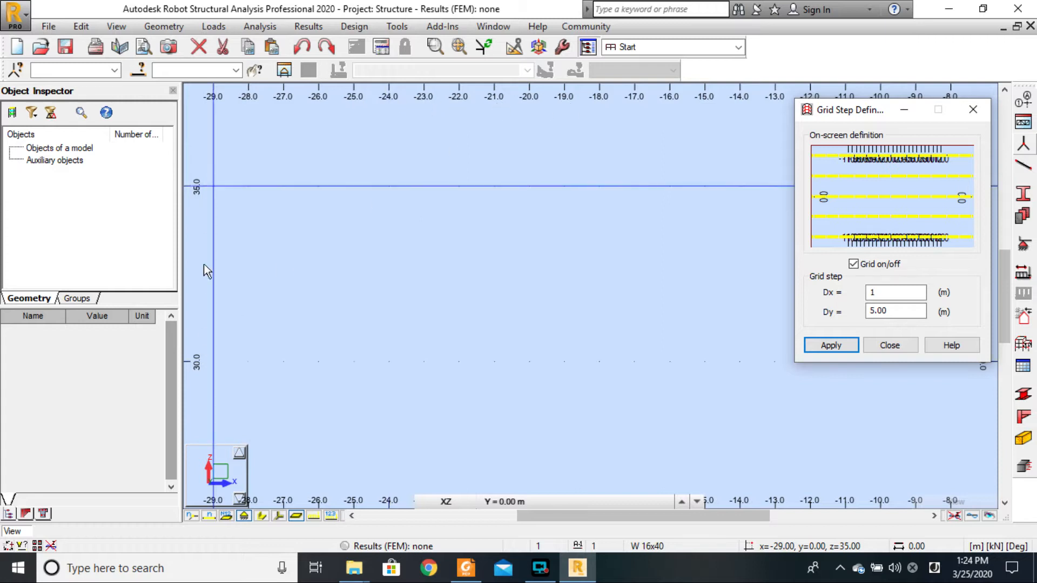
{"action": "double_click", "coordinate": [884, 312]}
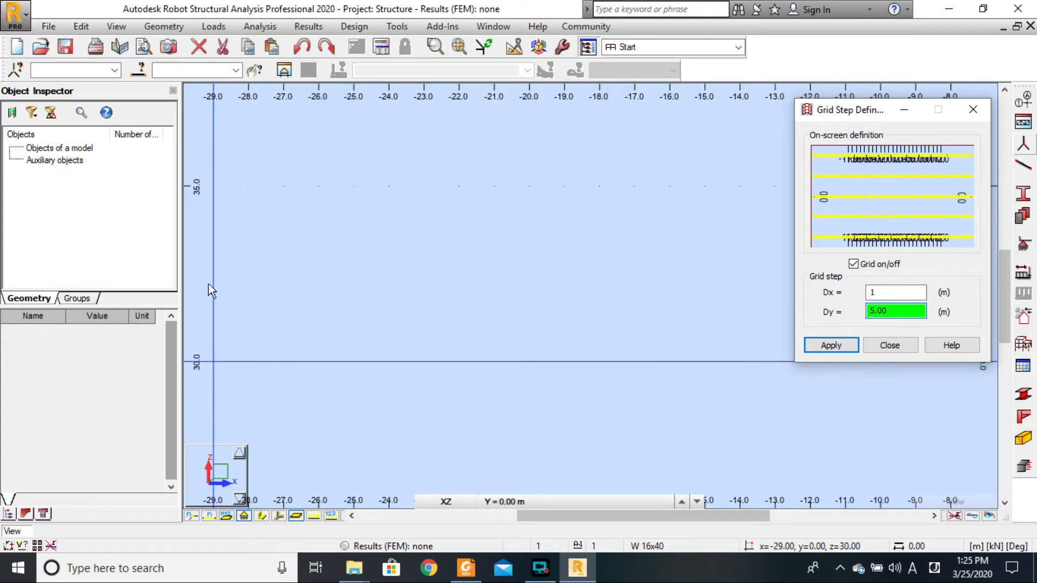
{"action": "scroll", "coordinate": [203, 374], "scroll_direction": "down", "scroll_amount": 5}
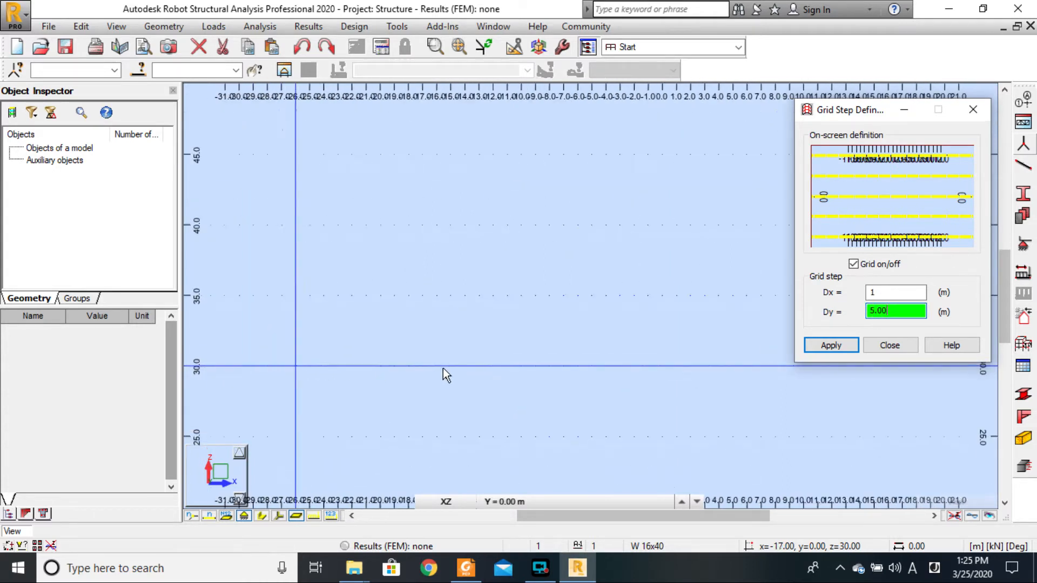
{"action": "scroll", "coordinate": [516, 371], "scroll_direction": "down", "scroll_amount": 2}
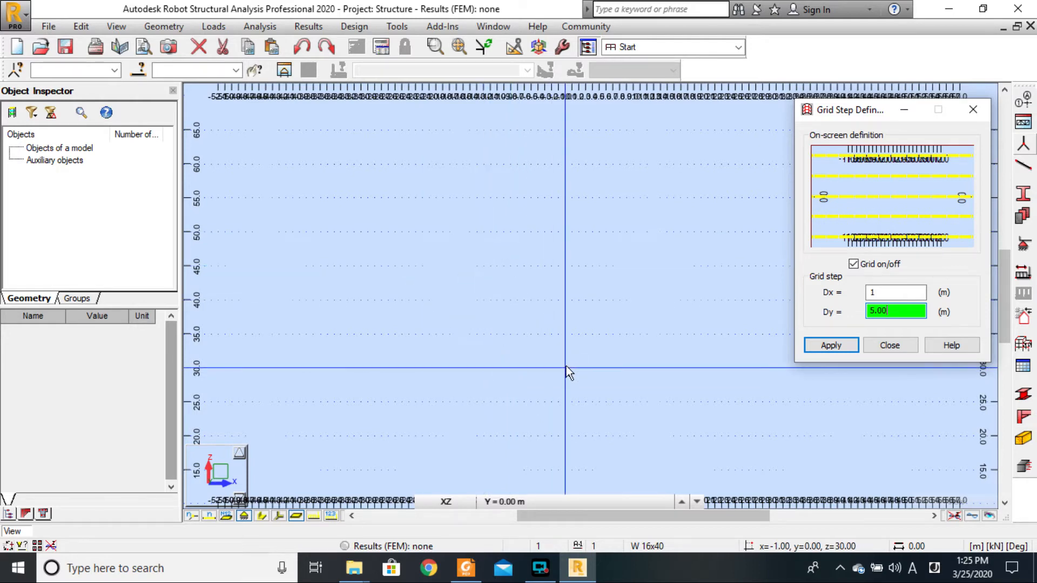
Check the span lengths of Problem 2–21 in Foxit Reader, and apply grid steps Dx and Dy of 1.5 m in Robot
{"action": "left_click", "coordinate": [467, 568]}
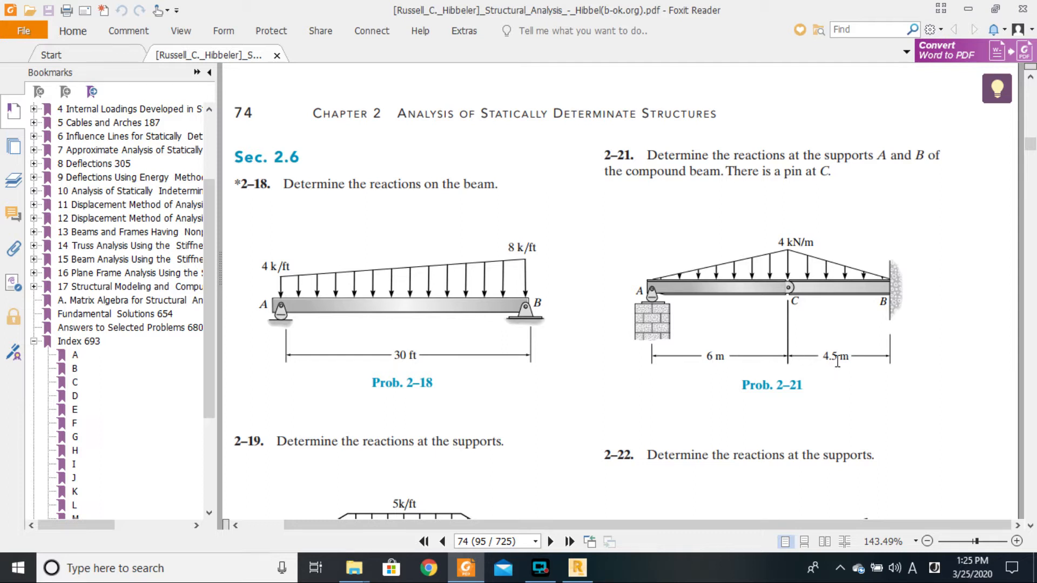
{"action": "left_click", "coordinate": [576, 567]}
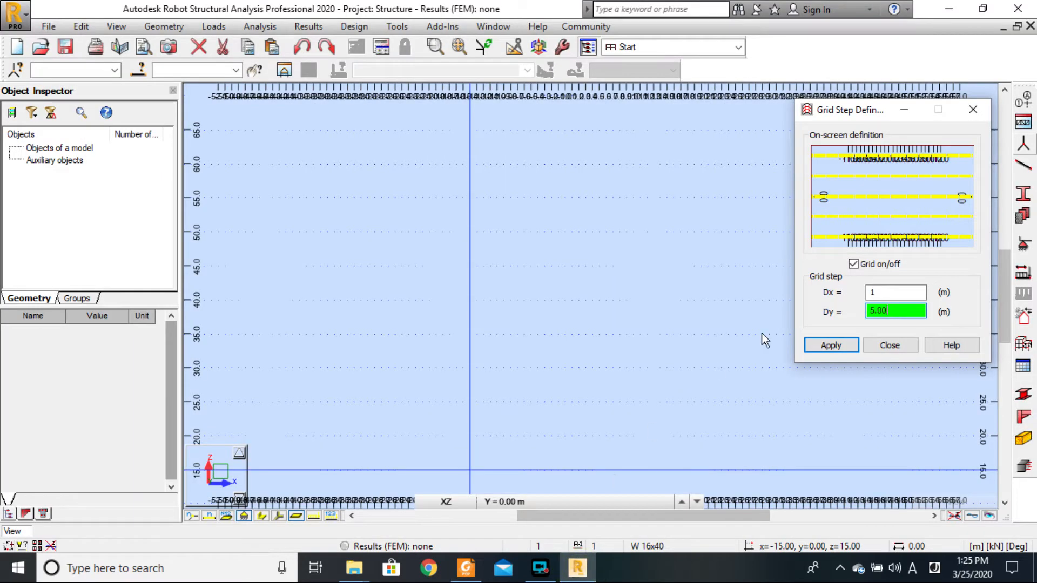
{"action": "left_click", "coordinate": [879, 290]}
{"action": "mouse_move", "coordinate": [871, 292]}
{"action": "left_mouse_down"}
{"action": "mouse_move", "coordinate": [886, 311]}
{"action": "mouse_move", "coordinate": [866, 311]}
{"action": "left_mouse_up"}
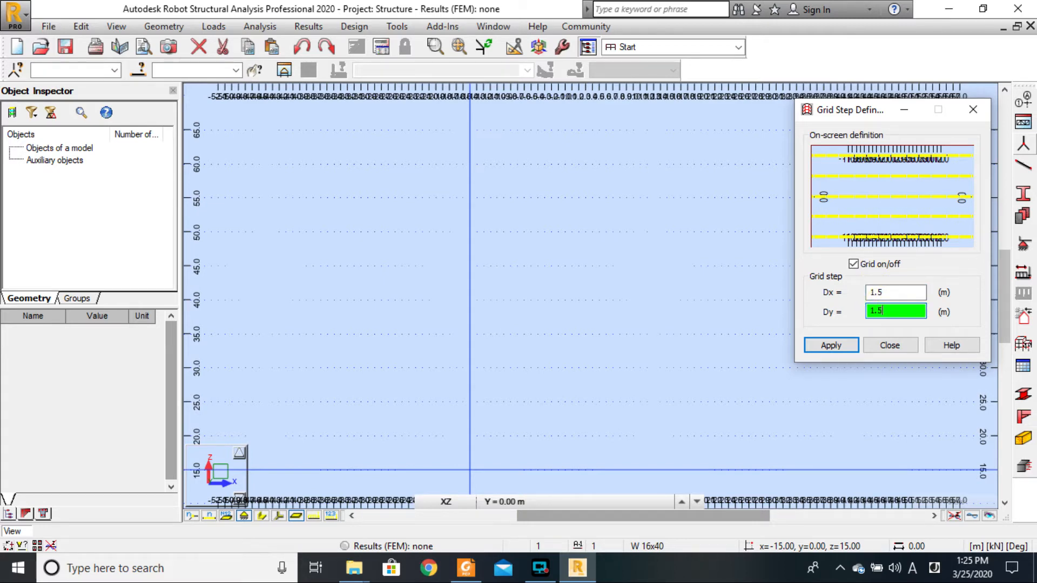
{"action": "left_click", "coordinate": [826, 345]}
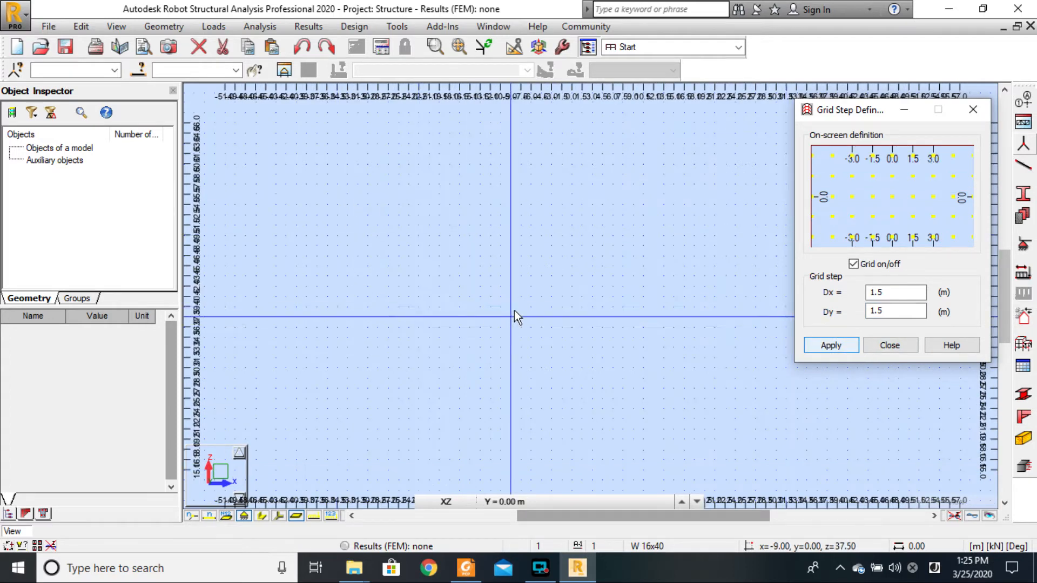
Examine the 1.5 m grid and its ruler values across the XZ view
{"action": "scroll", "coordinate": [514, 310], "scroll_direction": "up", "scroll_amount": 5}
{"action": "scroll", "coordinate": [514, 310], "scroll_direction": "up", "scroll_amount": 3}
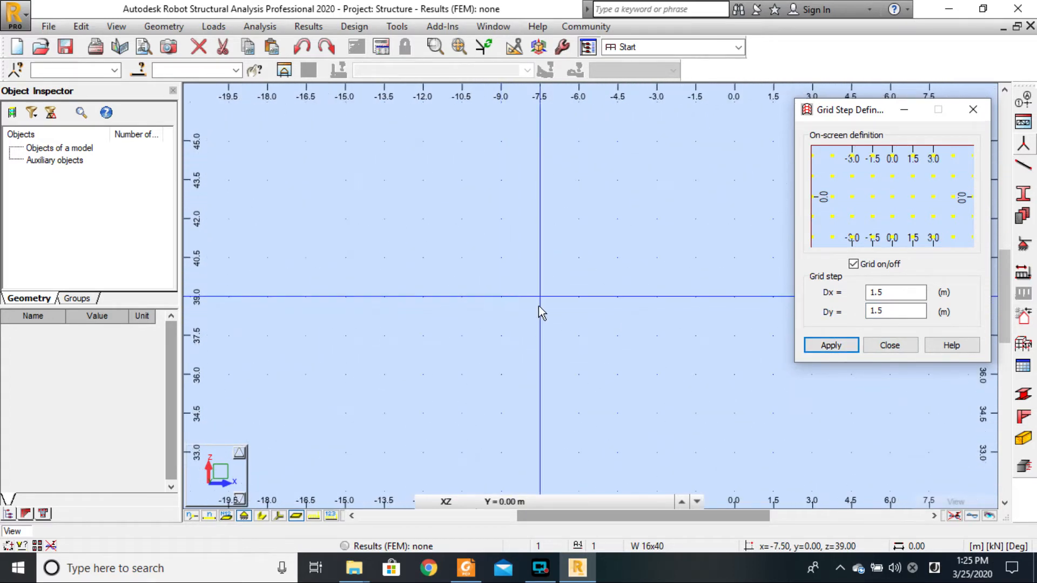
{"action": "middle_click_drag", "start_coordinate": [596, 304], "coordinate": [369, 298]}
{"action": "middle_click_drag", "start_coordinate": [708, 300], "coordinate": [453, 301]}
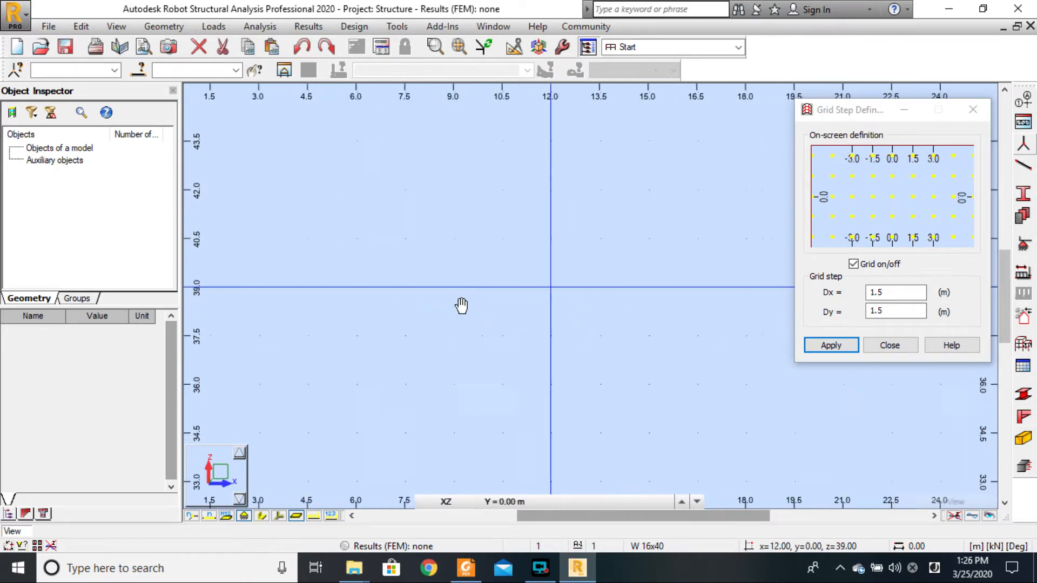
{"action": "middle_click_drag", "start_coordinate": [586, 300], "coordinate": [405, 299]}
{"action": "middle_click_drag", "start_coordinate": [507, 306], "coordinate": [419, 303]}
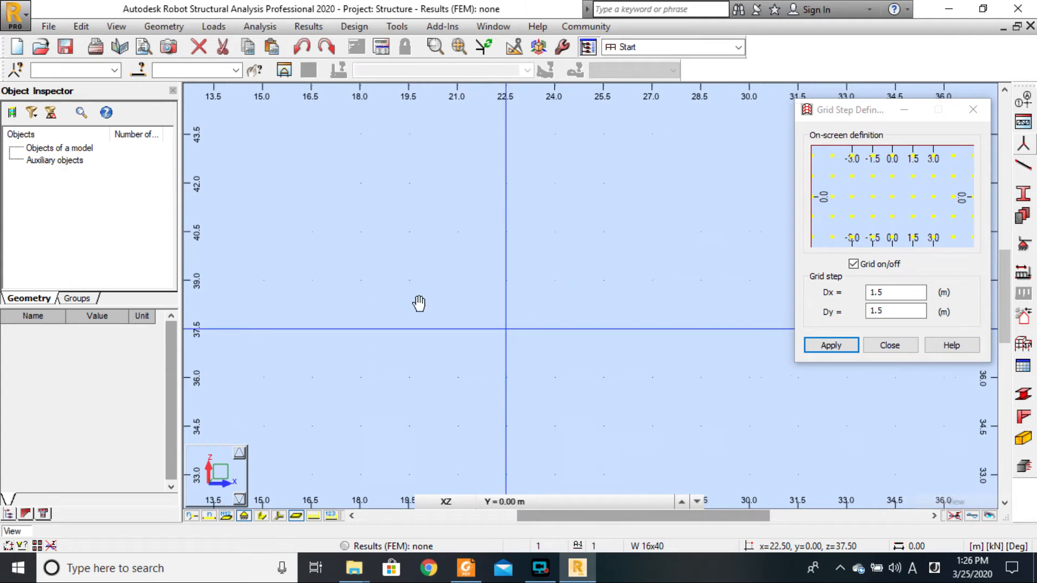
{"action": "middle_click_drag", "start_coordinate": [535, 305], "coordinate": [656, 313]}
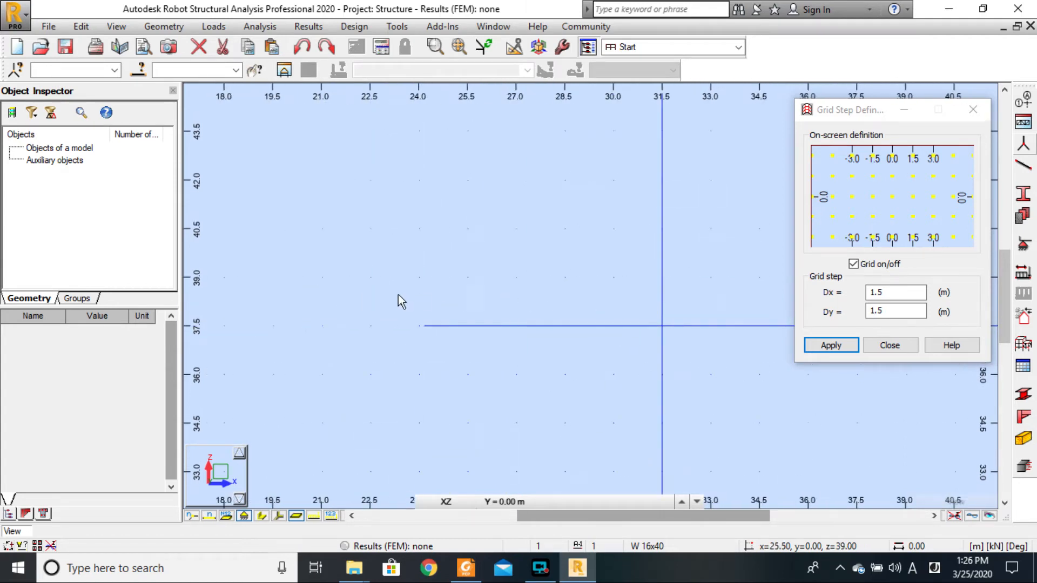
{"action": "middle_click_drag", "start_coordinate": [374, 294], "coordinate": [592, 311]}
{"action": "middle_click_drag", "start_coordinate": [324, 300], "coordinate": [511, 318]}
{"action": "middle_click_drag", "start_coordinate": [310, 297], "coordinate": [463, 304]}
{"action": "middle_click_drag", "start_coordinate": [367, 290], "coordinate": [487, 301]}
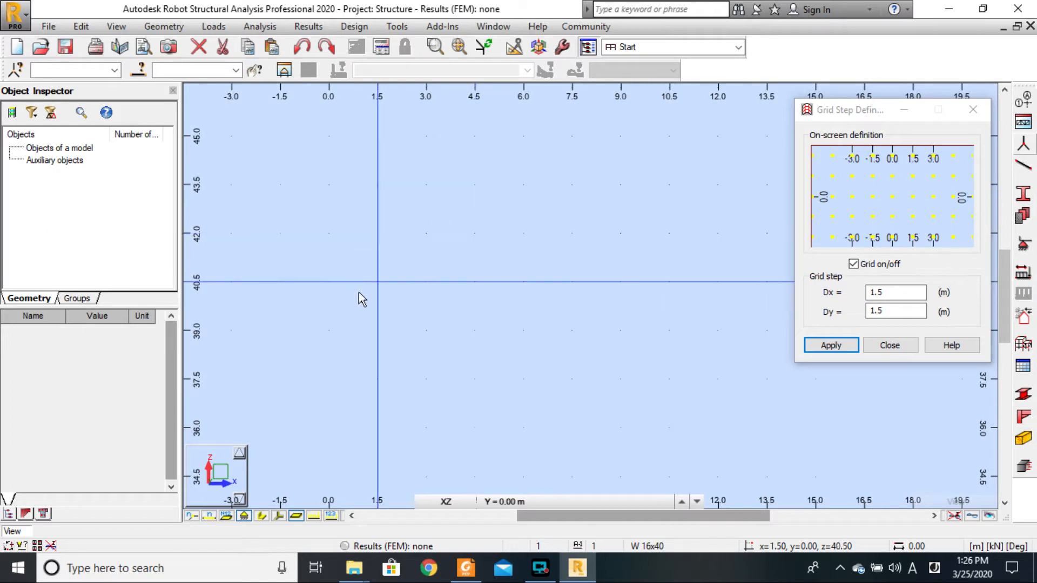
{"action": "scroll", "coordinate": [471, 313], "scroll_direction": "down", "scroll_amount": 3}
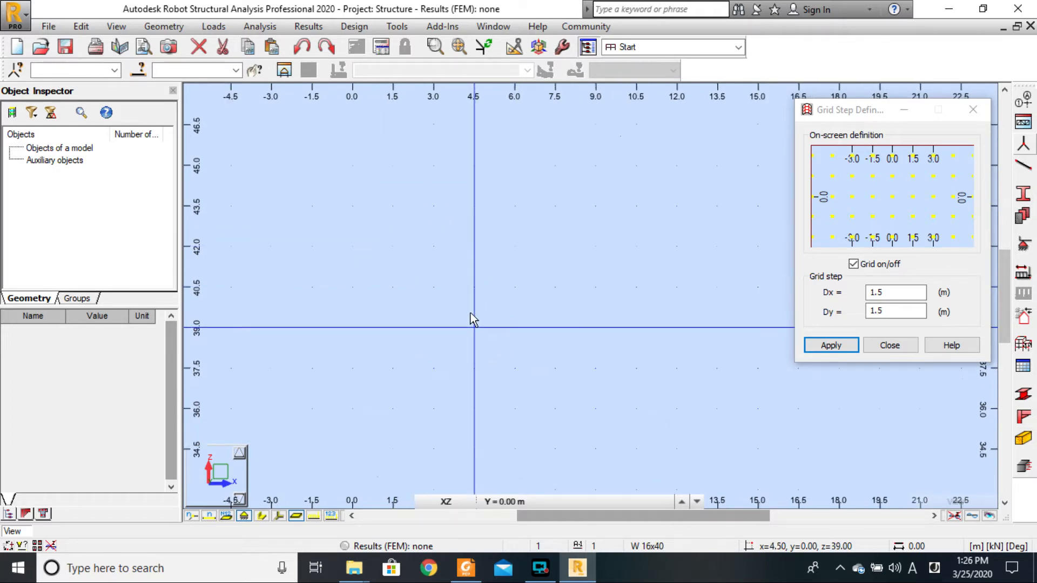
Switch the grid option off and on again, and close the grid step definition
{"action": "left_click", "coordinate": [853, 264]}
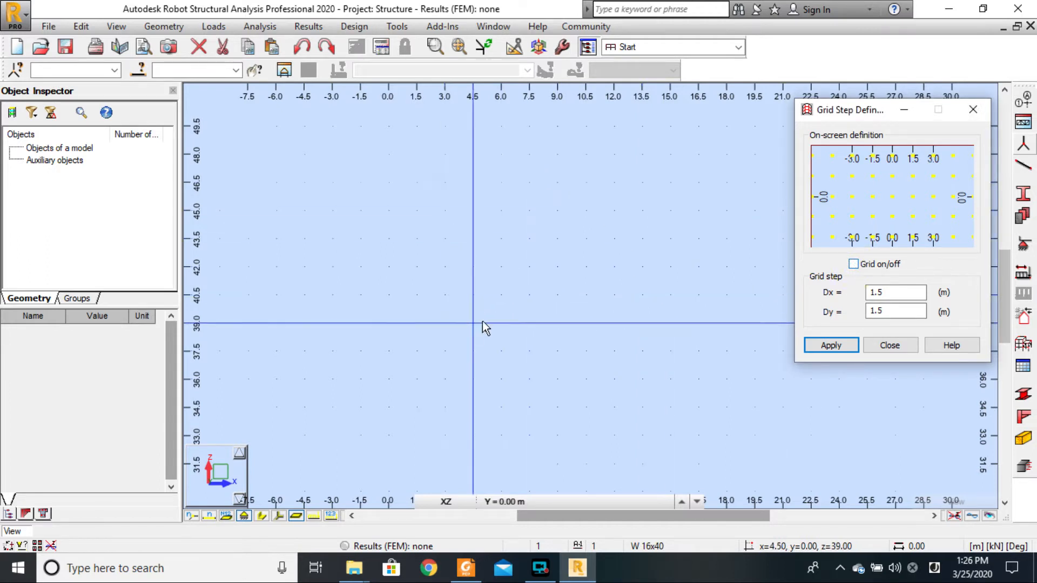
{"action": "left_click", "coordinate": [854, 265]}
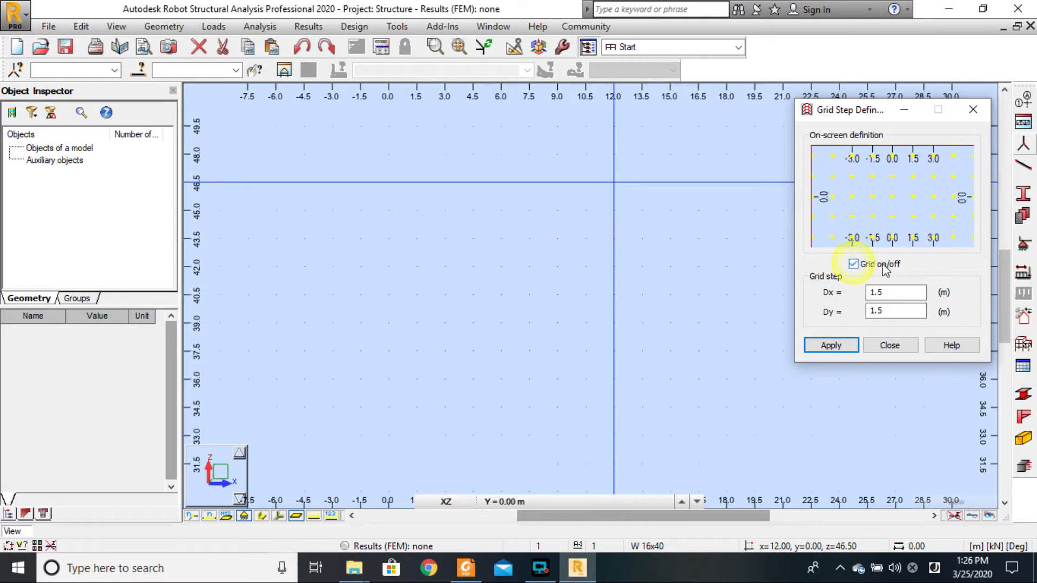
{"action": "left_click", "coordinate": [888, 346]}
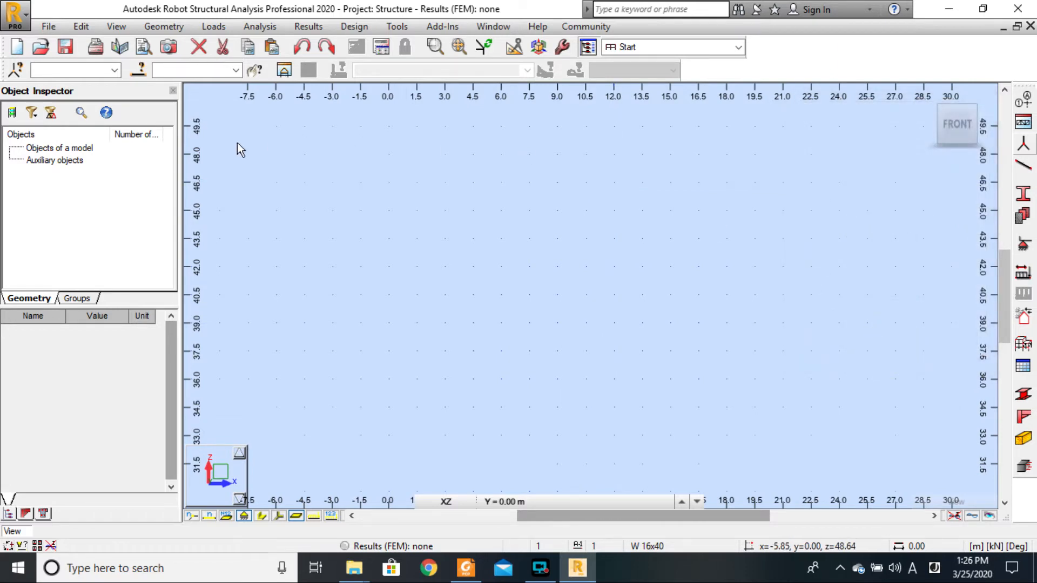
Turn the grid off, and check how the Bars tool picks node coordinates without it
{"action": "left_click", "coordinate": [118, 27]}
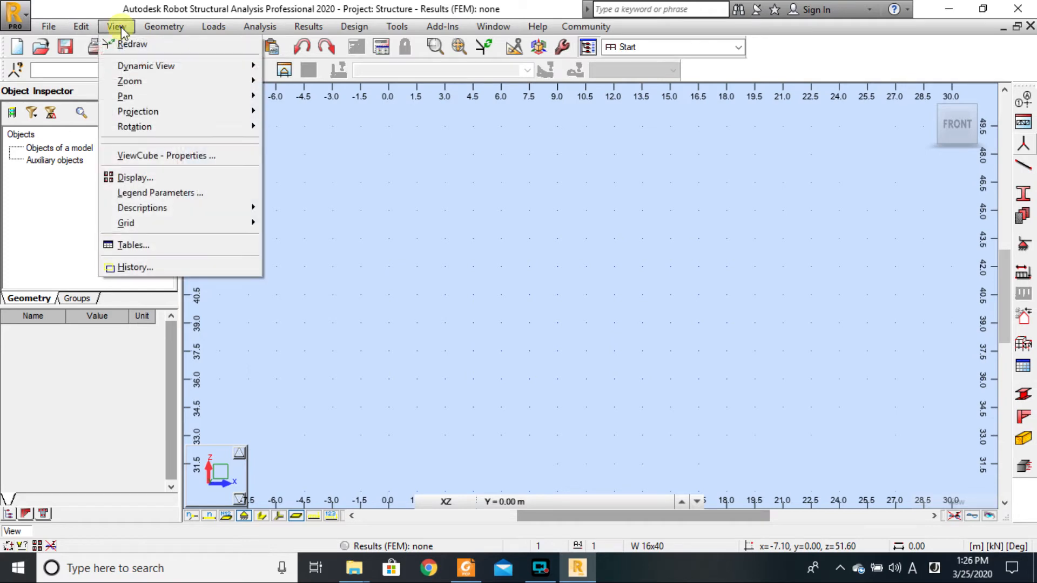
{"action": "mouse_move", "coordinate": [183, 229]}
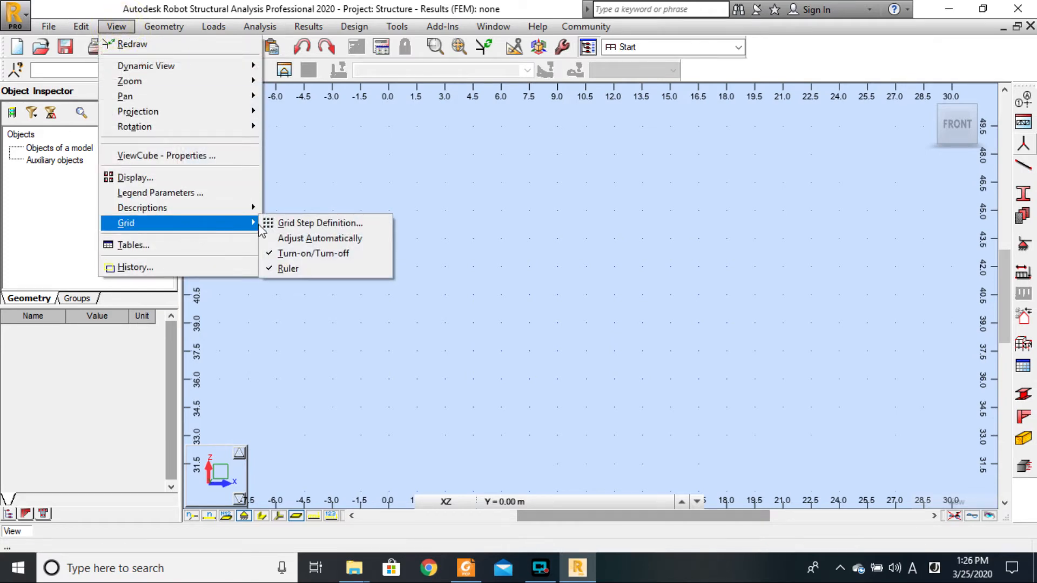
{"action": "left_click", "coordinate": [313, 254]}
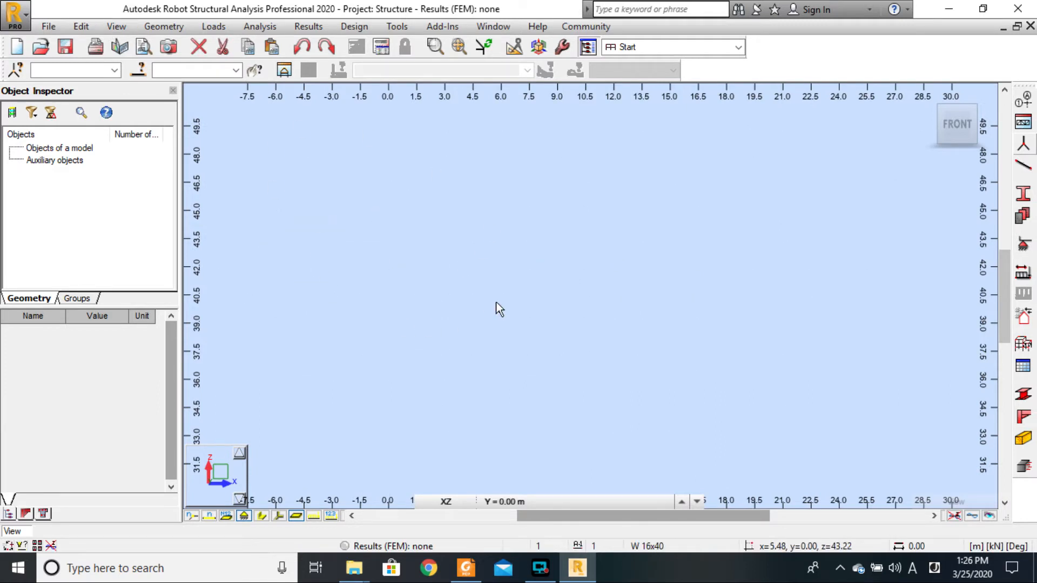
{"action": "left_click", "coordinate": [1023, 163]}
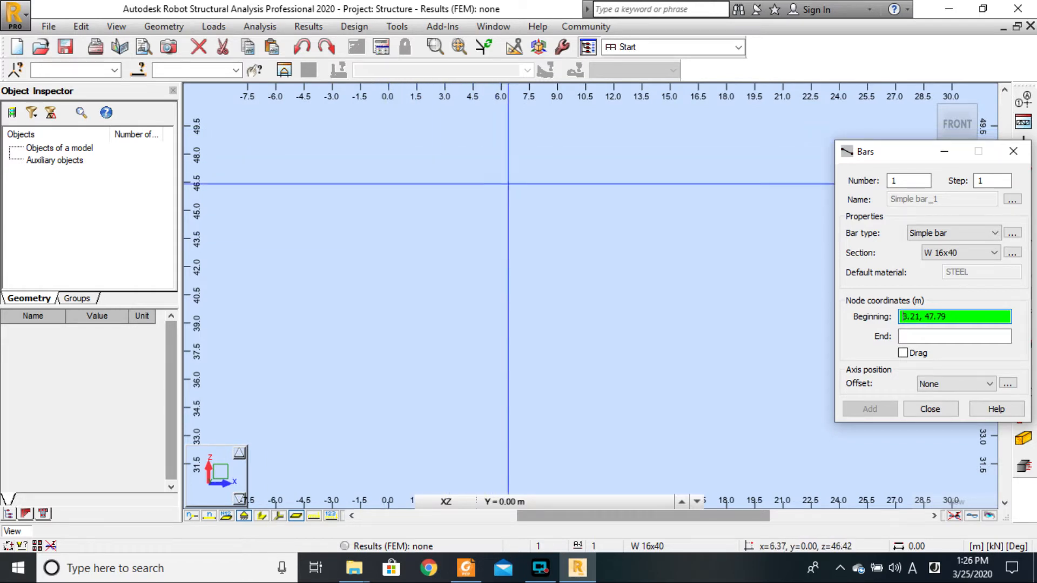
{"action": "left_click", "coordinate": [1013, 151]}
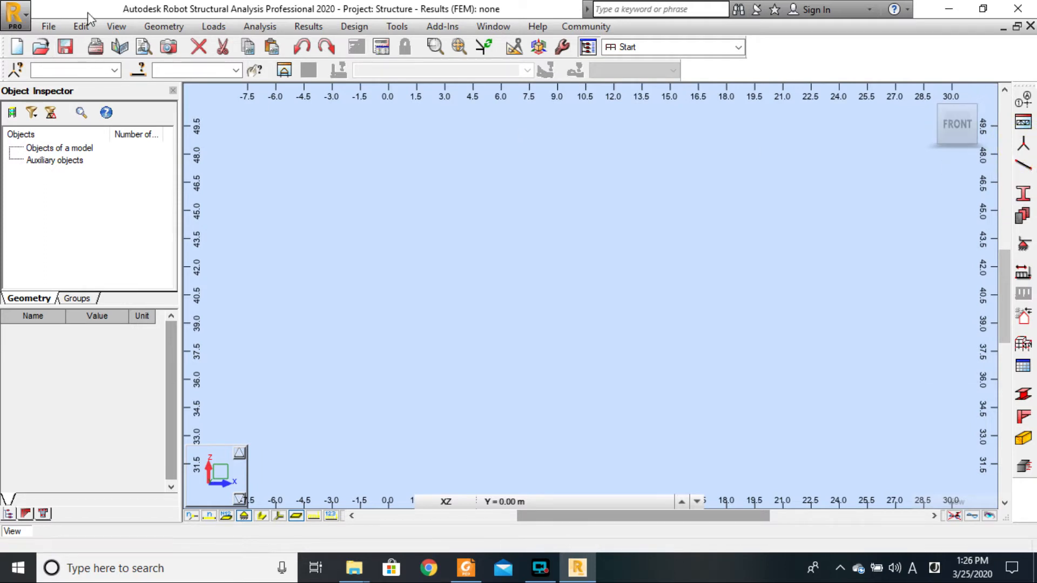
Turn the grid back on, and check how the Bars tool picks node coordinates on grid points
{"action": "left_click", "coordinate": [116, 26]}
{"action": "mouse_move", "coordinate": [174, 224]}
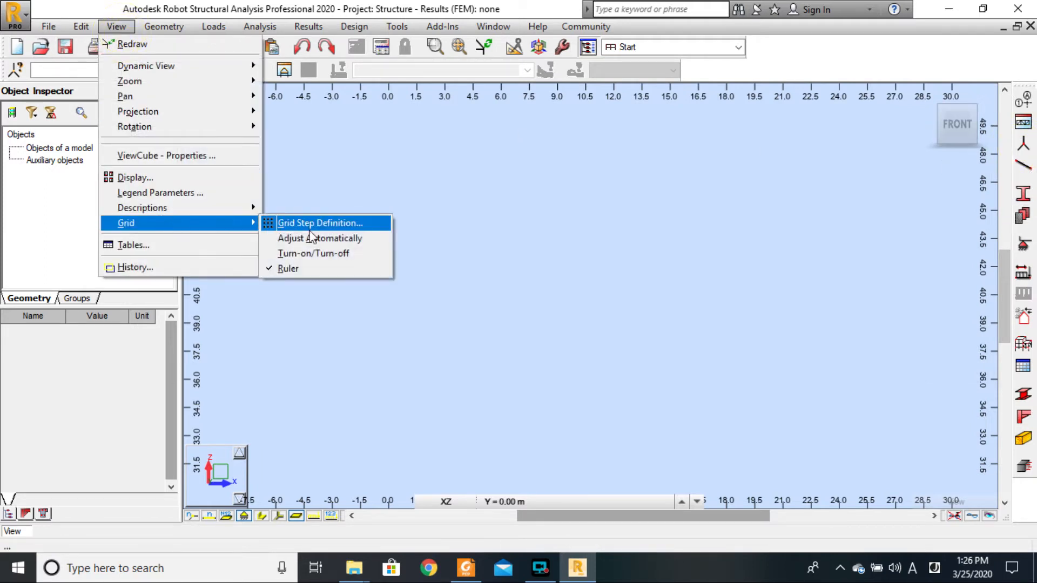
{"action": "left_click", "coordinate": [303, 254]}
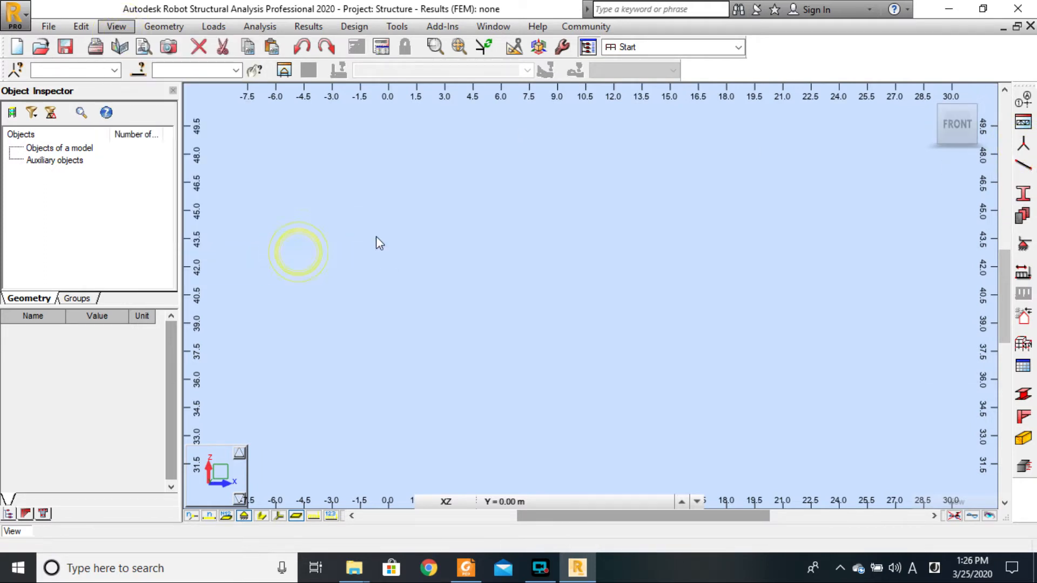
{"action": "left_click", "coordinate": [1023, 165]}
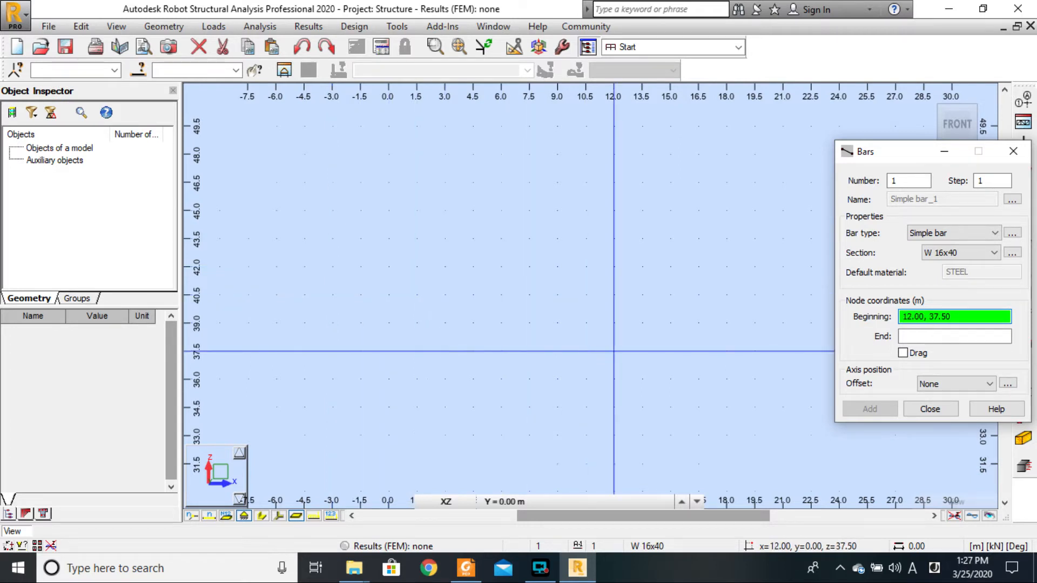
{"action": "left_click", "coordinate": [930, 409]}
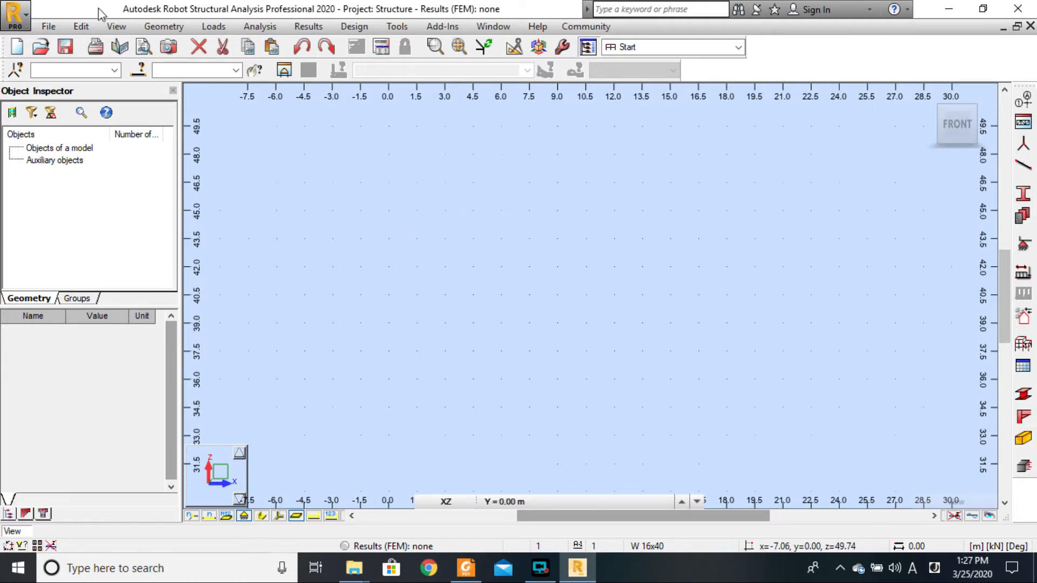
Hide the grid ruler, and check point picking with the Bars tool without the ruler
{"action": "left_click", "coordinate": [115, 27]}
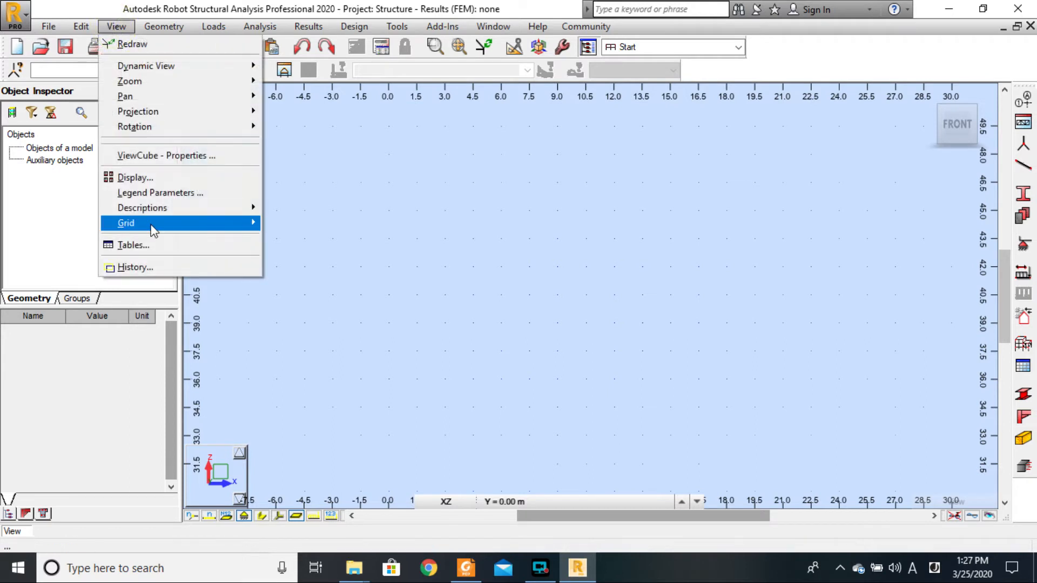
{"action": "mouse_move", "coordinate": [151, 222]}
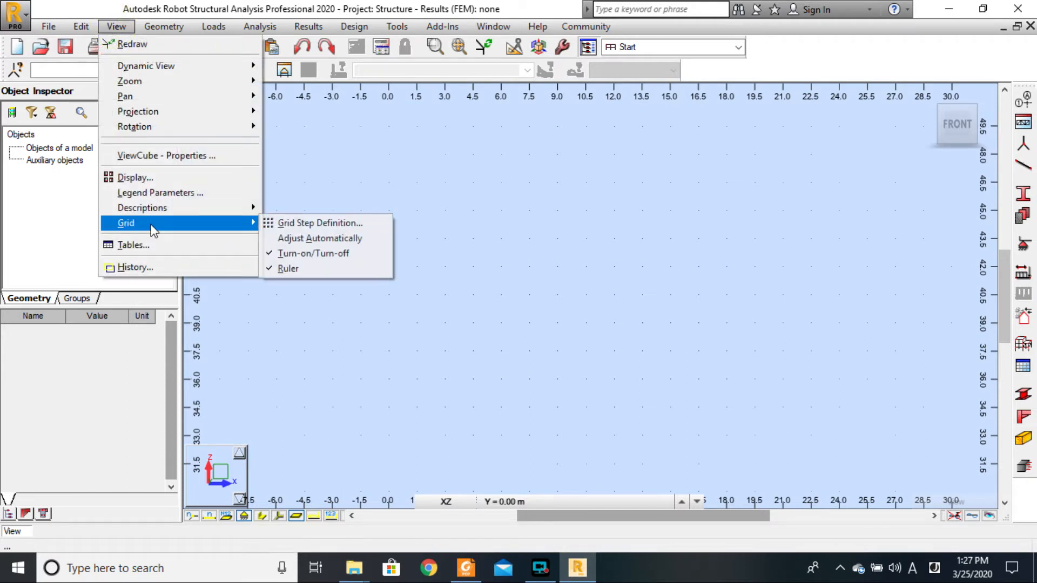
{"action": "left_click", "coordinate": [297, 269]}
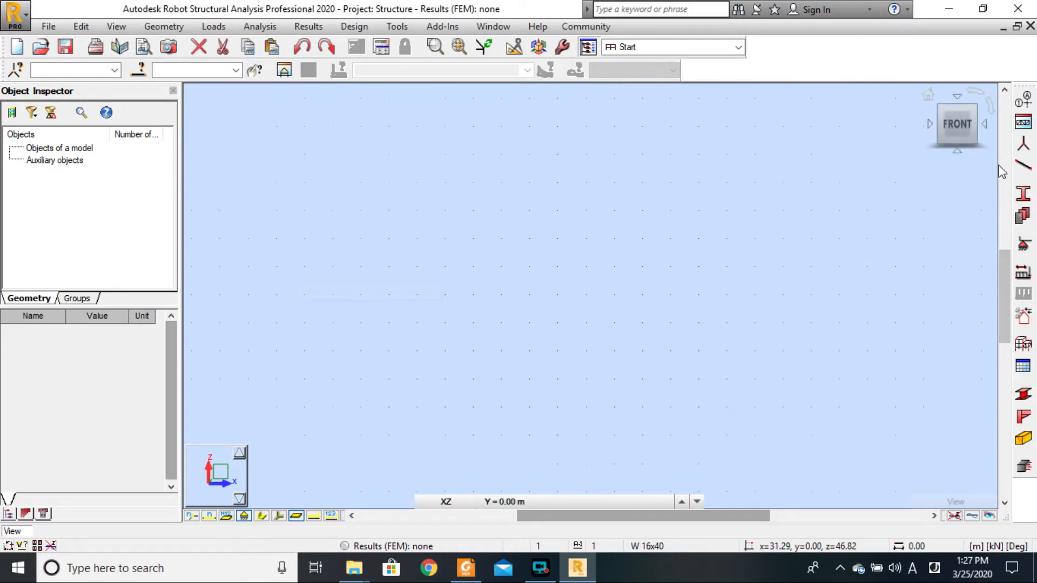
{"action": "left_click", "coordinate": [1022, 166]}
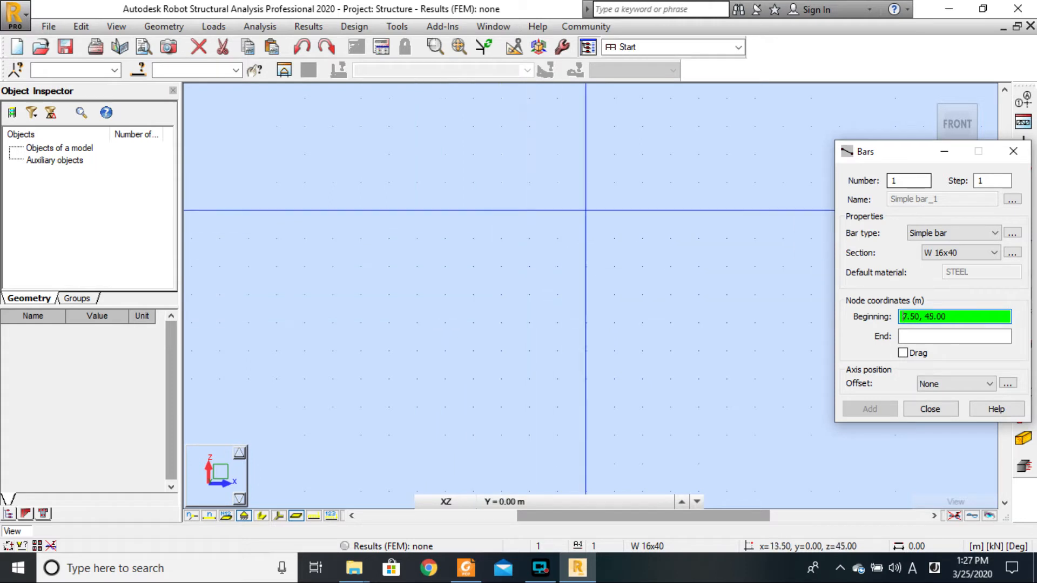
{"action": "left_click", "coordinate": [1013, 151]}
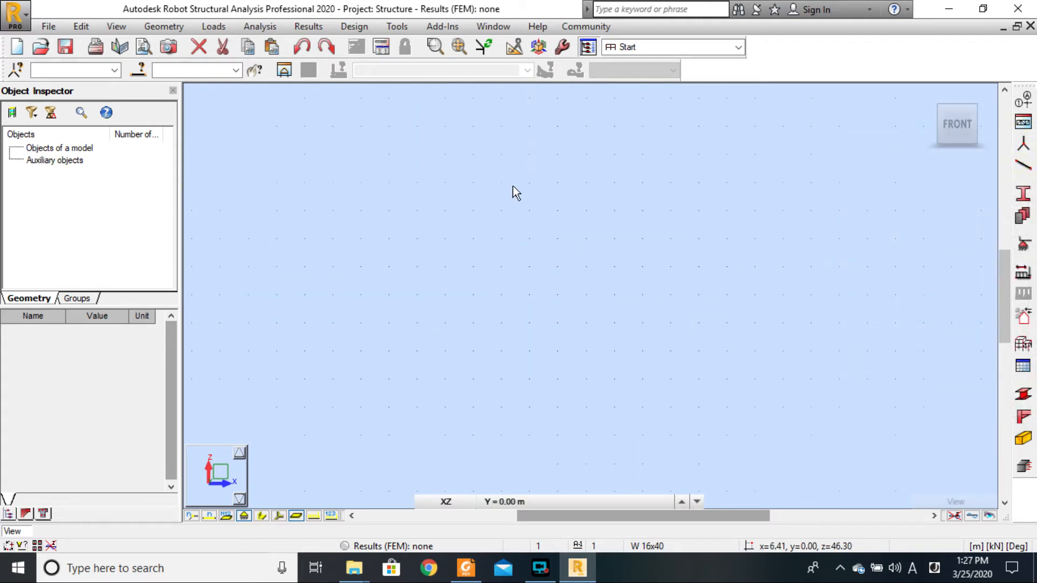
Show the grid ruler again
{"action": "left_click", "coordinate": [116, 25]}
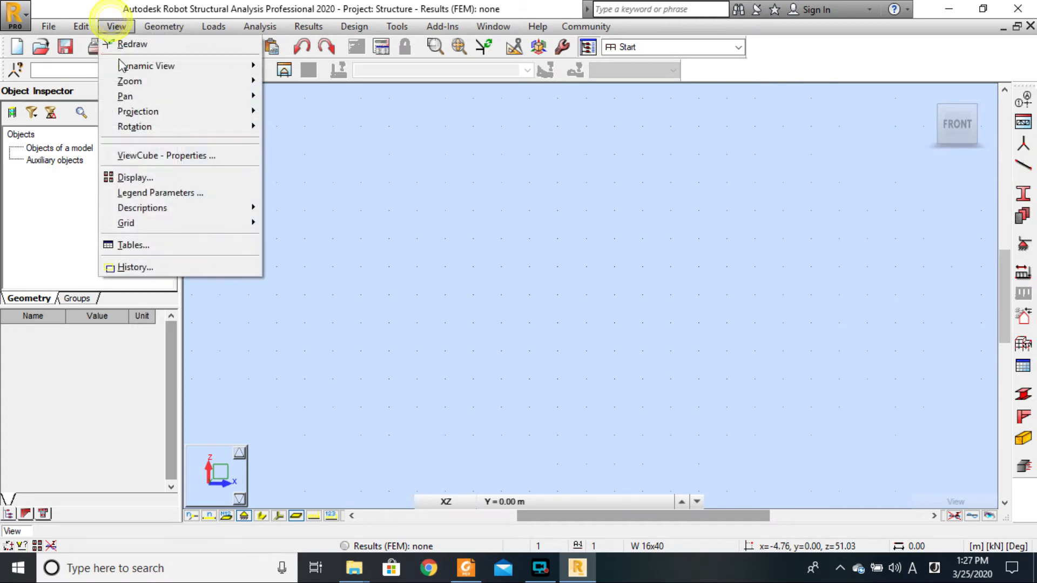
{"action": "mouse_move", "coordinate": [163, 225]}
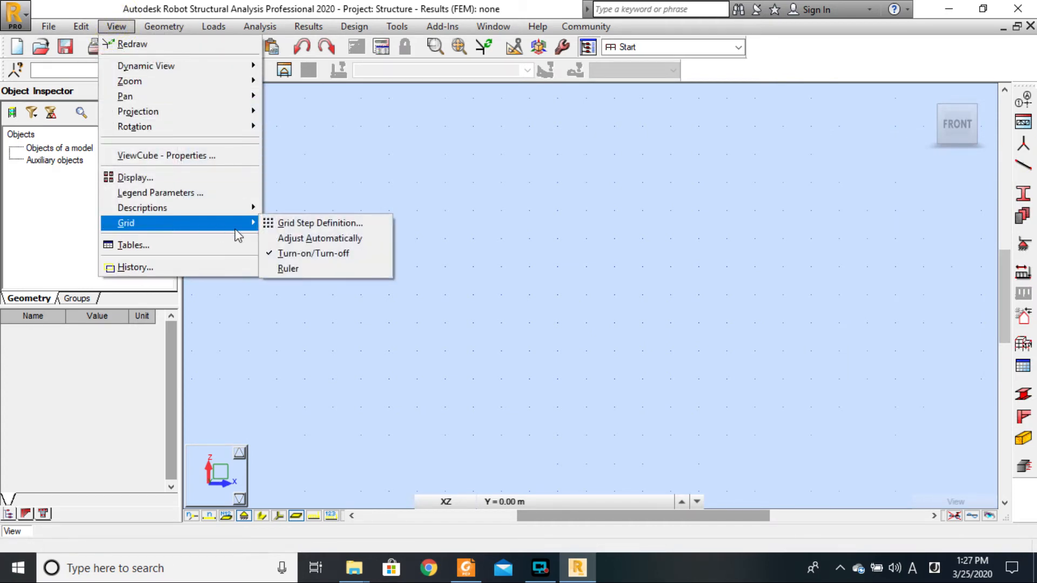
{"action": "left_click", "coordinate": [302, 268]}
Try automatic grid adjustment at different zoom levels, and switch it off again
{"action": "left_click", "coordinate": [116, 26]}
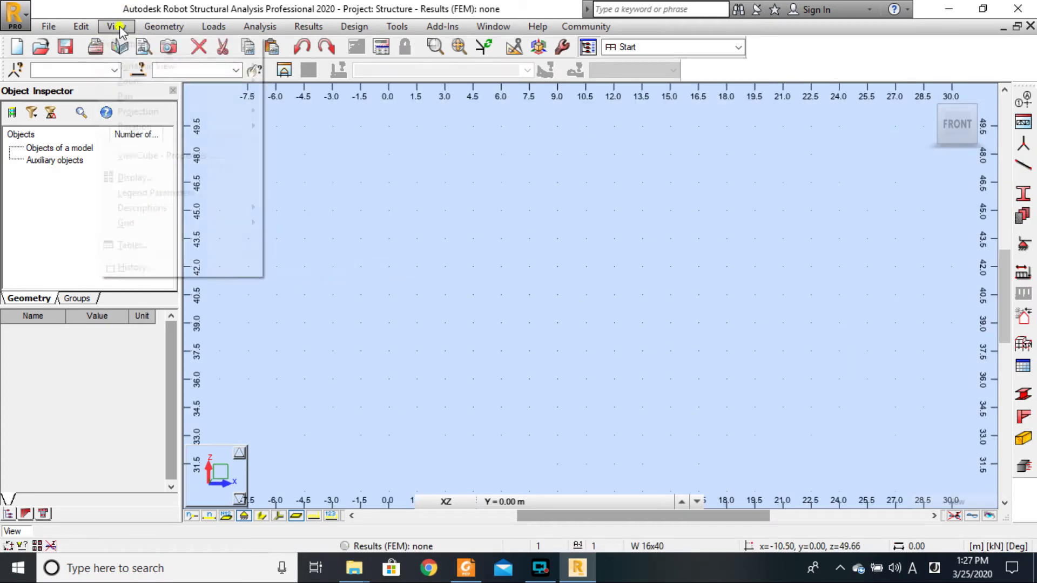
{"action": "mouse_move", "coordinate": [195, 224]}
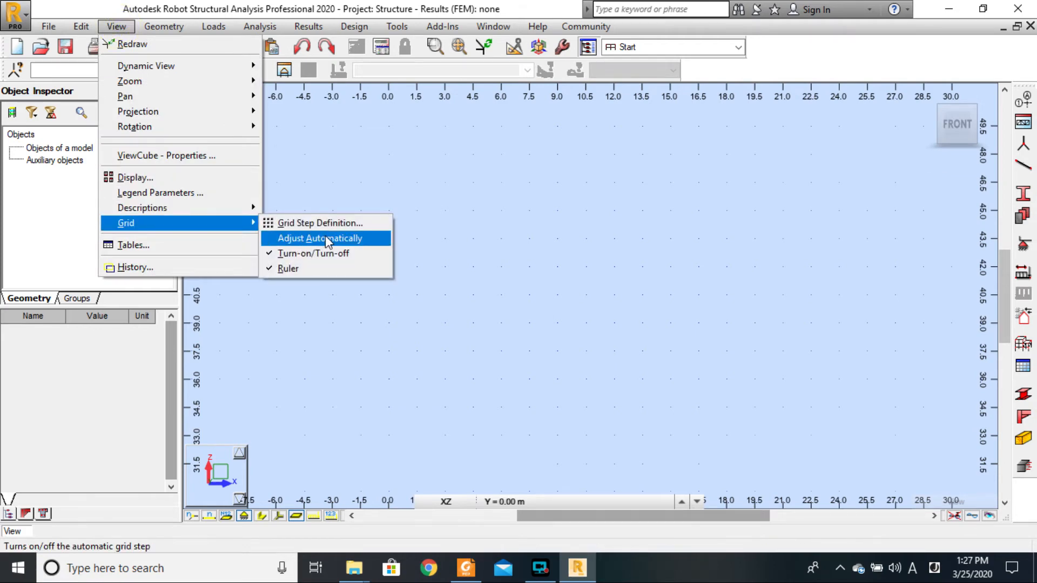
{"action": "left_click", "coordinate": [326, 239]}
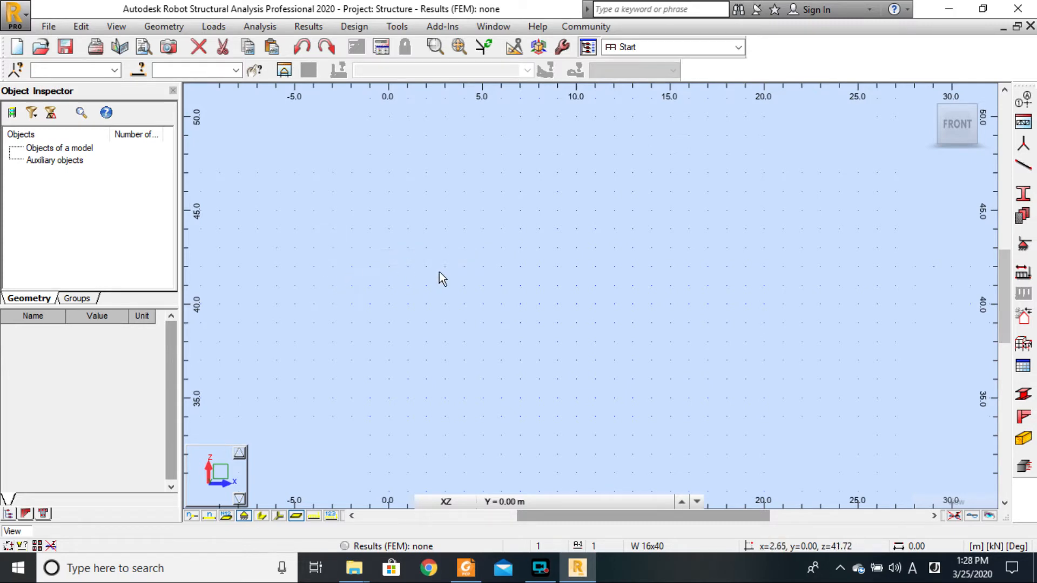
{"action": "scroll", "coordinate": [440, 277], "scroll_direction": "down", "scroll_amount": 5}
{"action": "scroll", "coordinate": [439, 271], "scroll_direction": "down", "scroll_amount": 2}
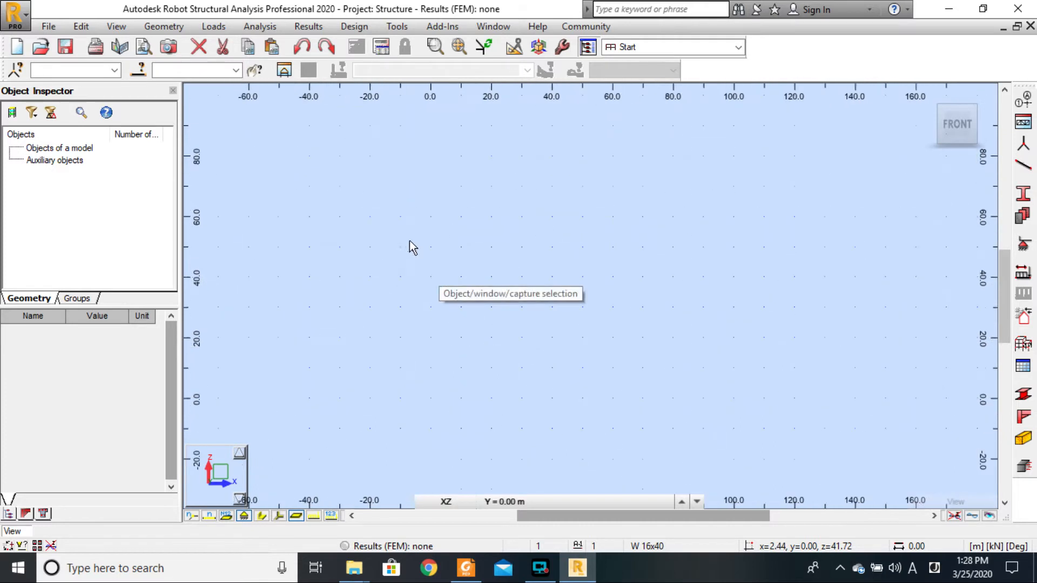
{"action": "left_click", "coordinate": [110, 24]}
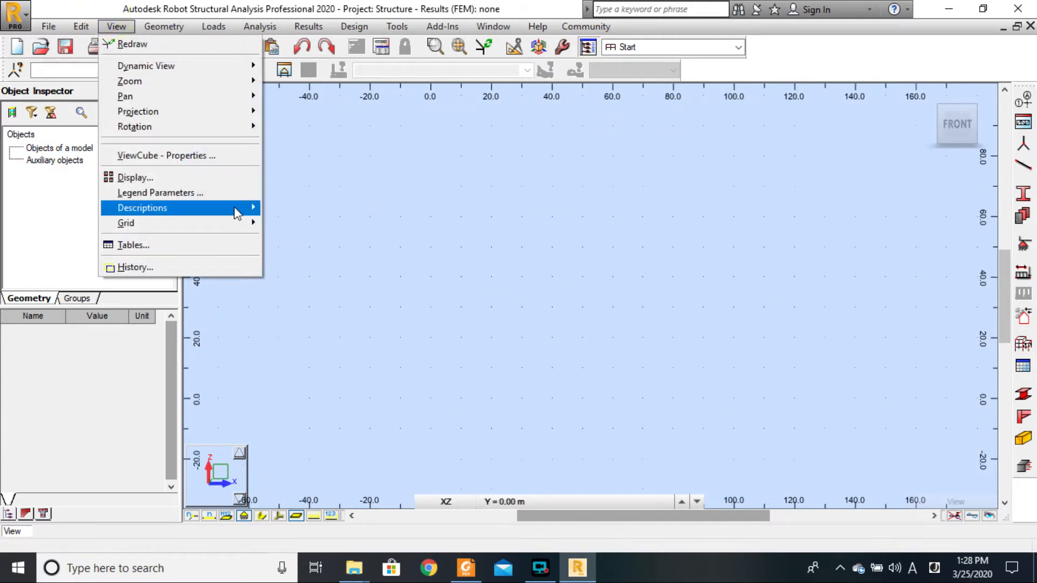
{"action": "mouse_move", "coordinate": [236, 228]}
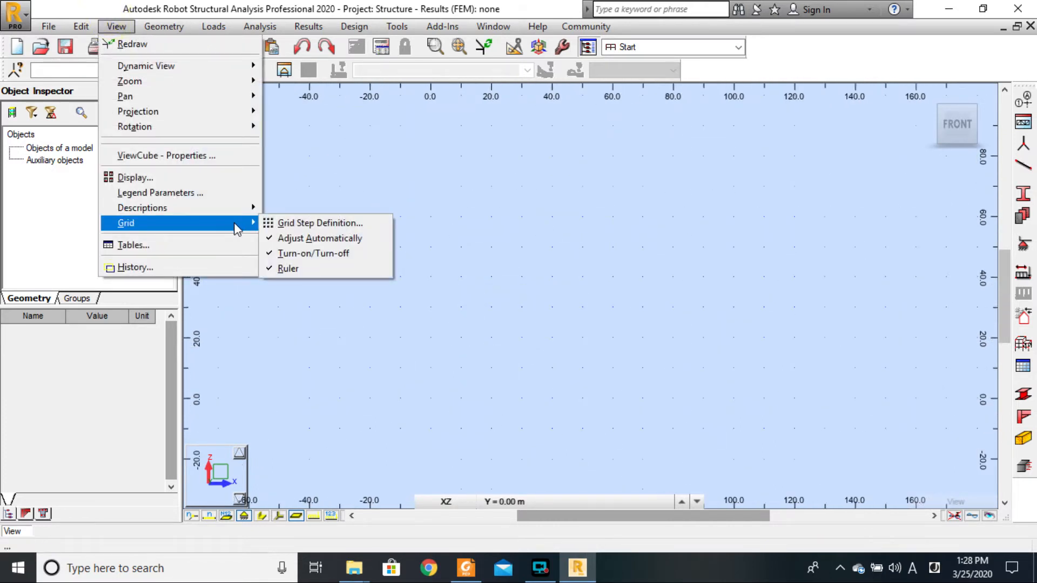
{"action": "left_click", "coordinate": [317, 238]}
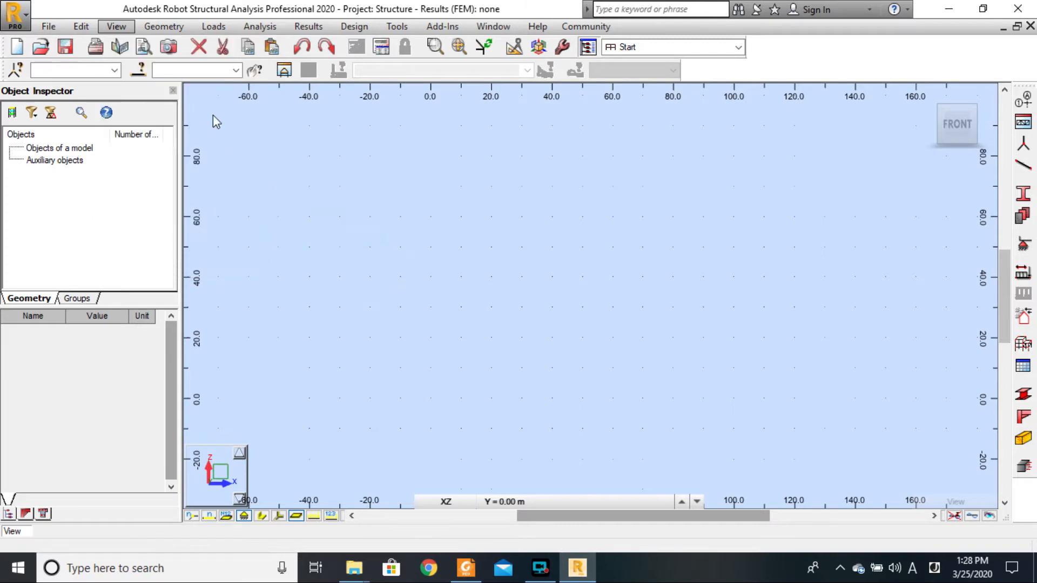
Apply the grid step of 1.50 m for both Dx and Dy, and close the grid step definition
{"action": "left_click", "coordinate": [115, 27]}
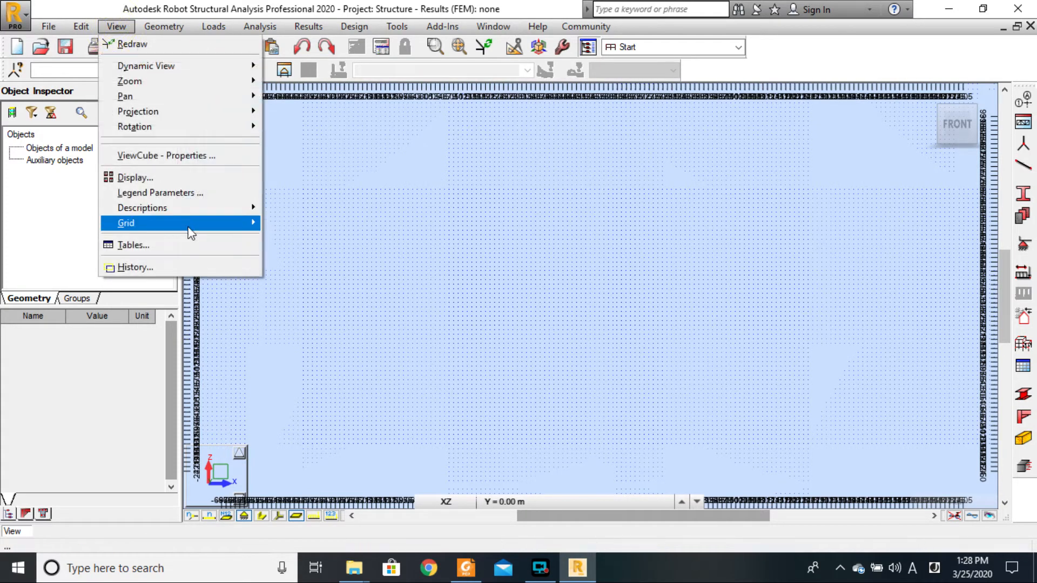
{"action": "mouse_move", "coordinate": [203, 222]}
{"action": "left_click", "coordinate": [327, 221]}
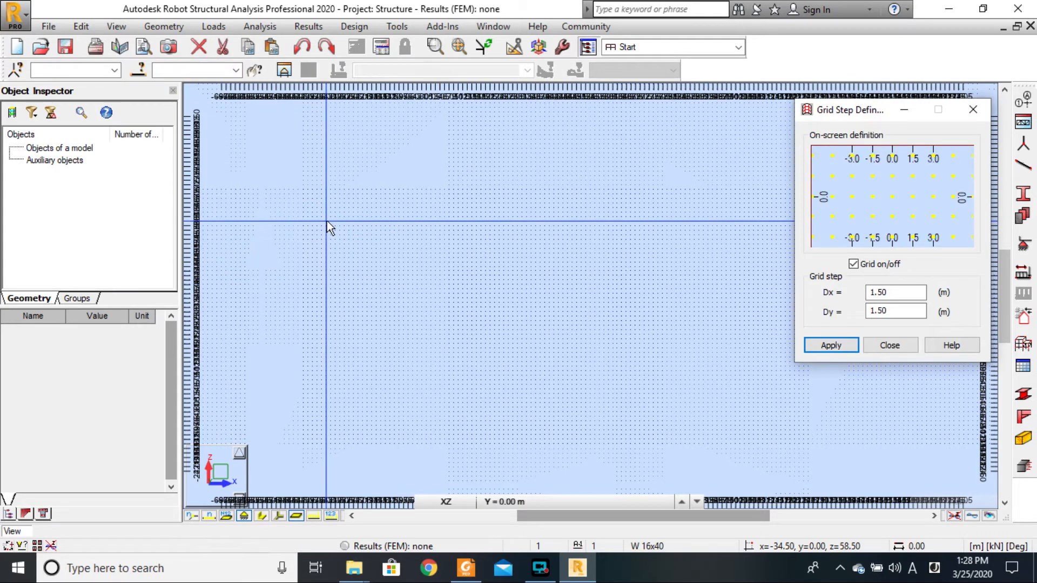
{"action": "left_click", "coordinate": [838, 347]}
{"action": "left_click", "coordinate": [841, 347]}
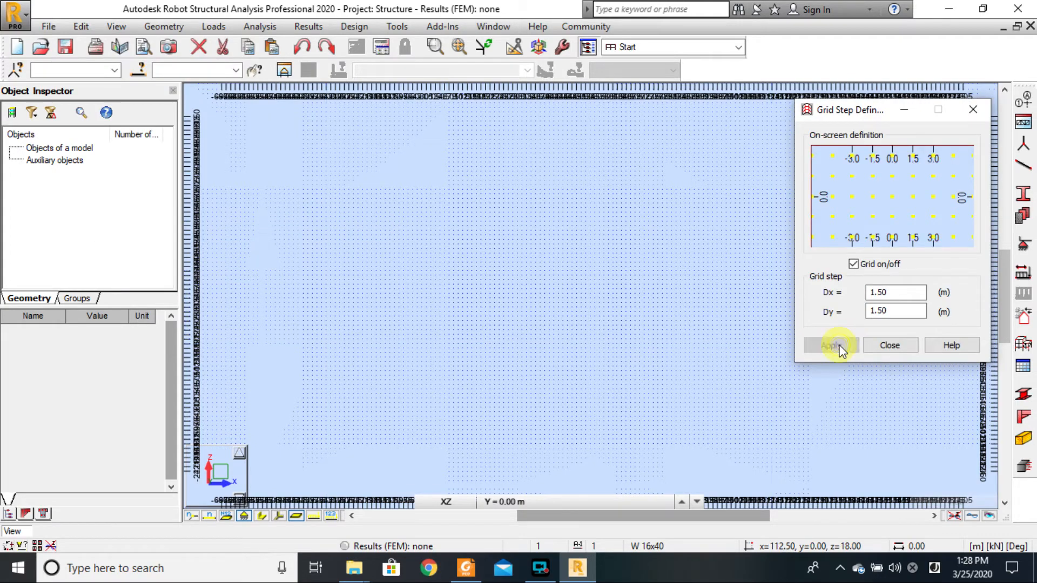
{"action": "left_click", "coordinate": [890, 345]}
{"action": "left_click", "coordinate": [471, 212]}
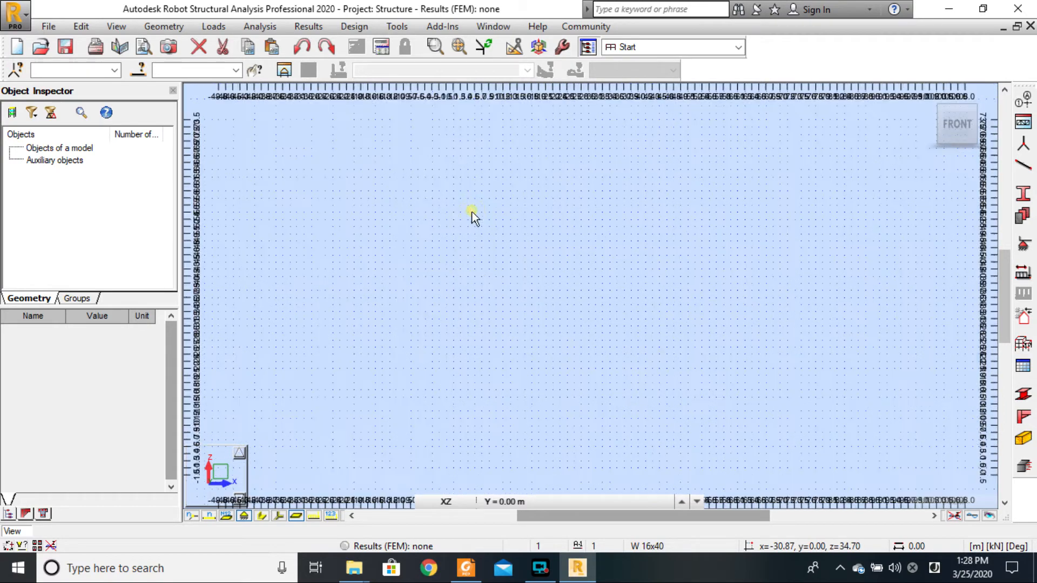
Draw the first simple bar with section W 16x40 from (0.00, 42.00) to (6.00, 42.00)
{"action": "scroll", "coordinate": [477, 266], "scroll_direction": "up", "scroll_amount": 1}
{"action": "scroll", "coordinate": [470, 267], "scroll_direction": "up", "scroll_amount": 8}
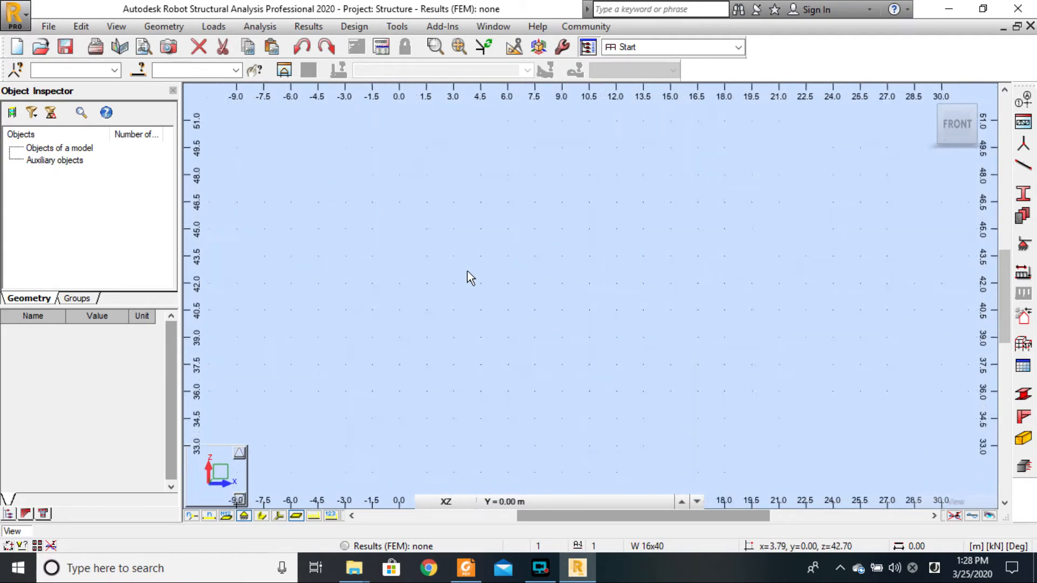
{"action": "scroll", "coordinate": [467, 273], "scroll_direction": "down", "scroll_amount": 2}
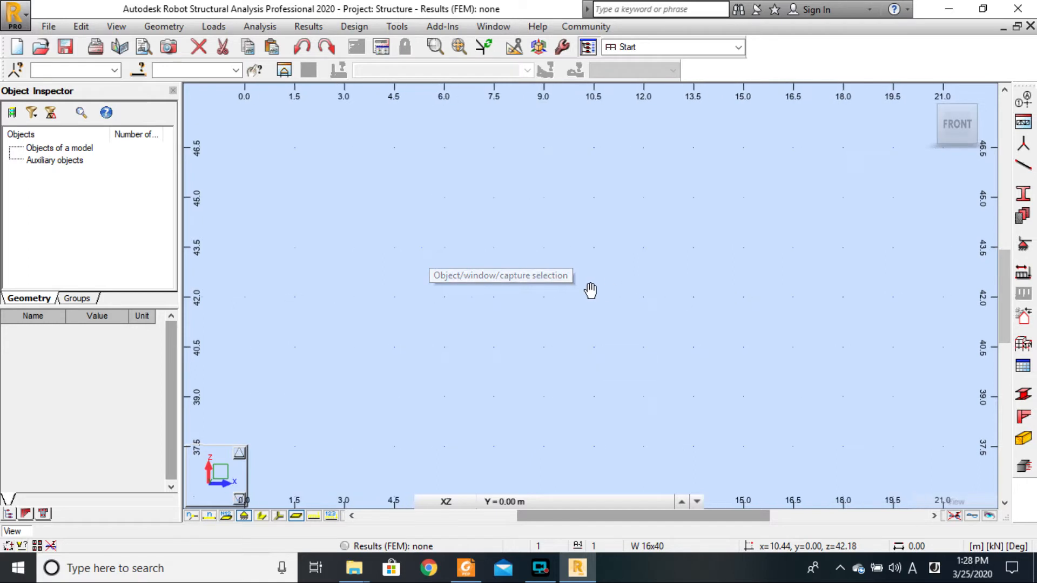
{"action": "middle_click_drag", "start_coordinate": [681, 291], "coordinate": [820, 292]}
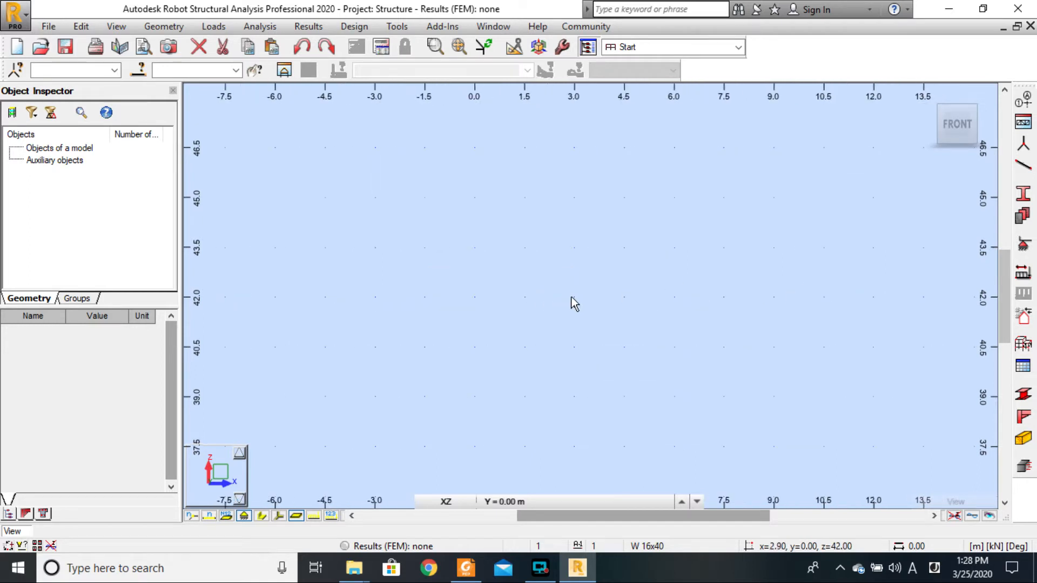
{"action": "left_click", "coordinate": [1023, 166]}
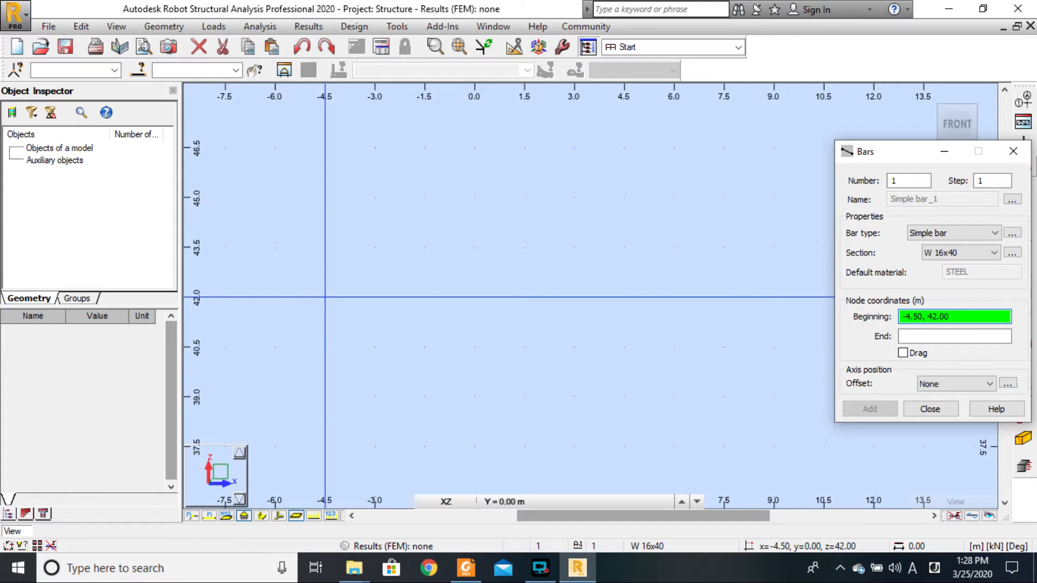
{"action": "scroll", "coordinate": [475, 297], "scroll_direction": "down", "scroll_amount": 1}
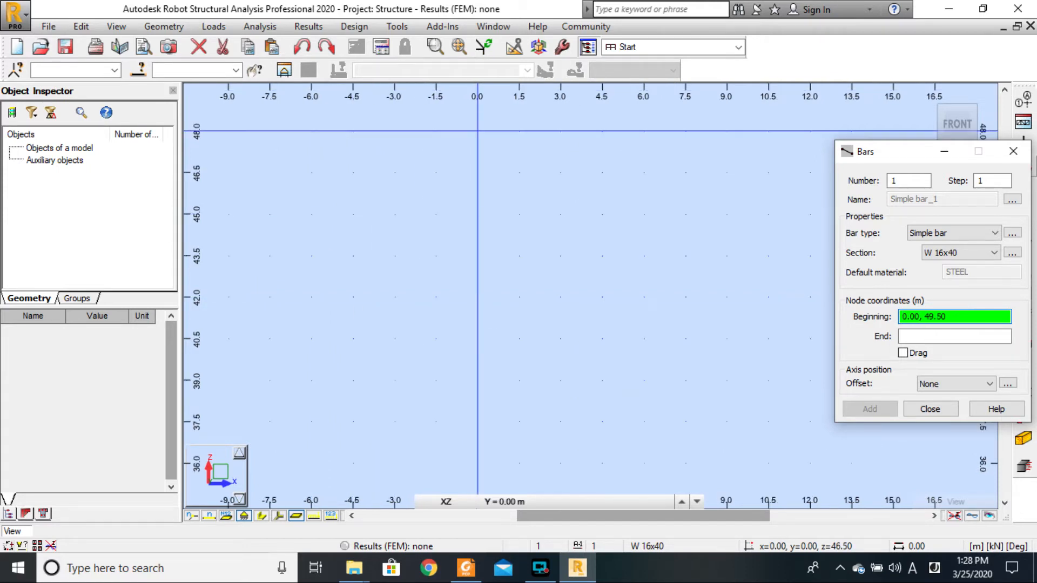
{"action": "left_click", "coordinate": [477, 297]}
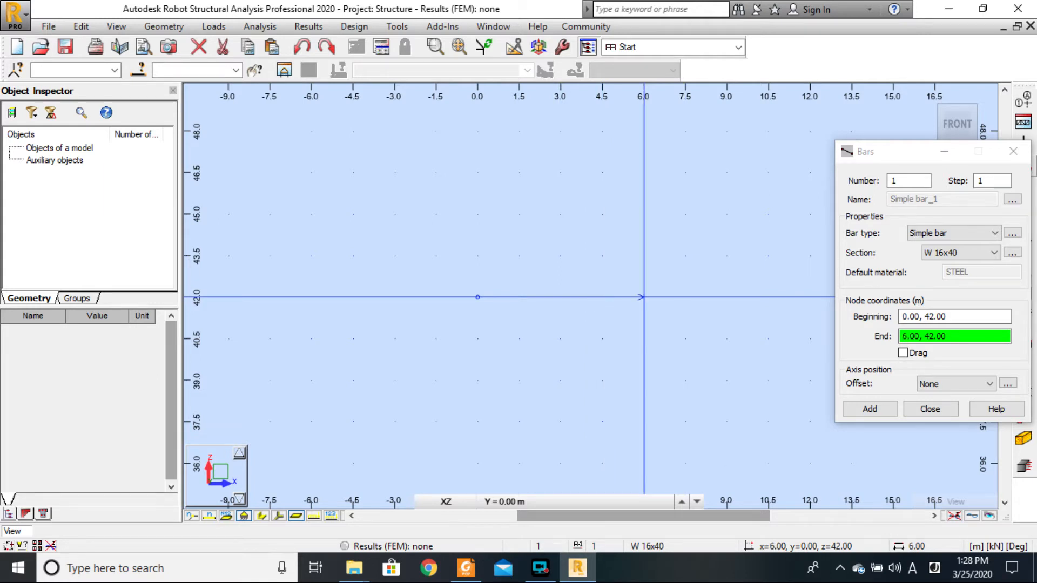
{"action": "left_click", "coordinate": [643, 297]}
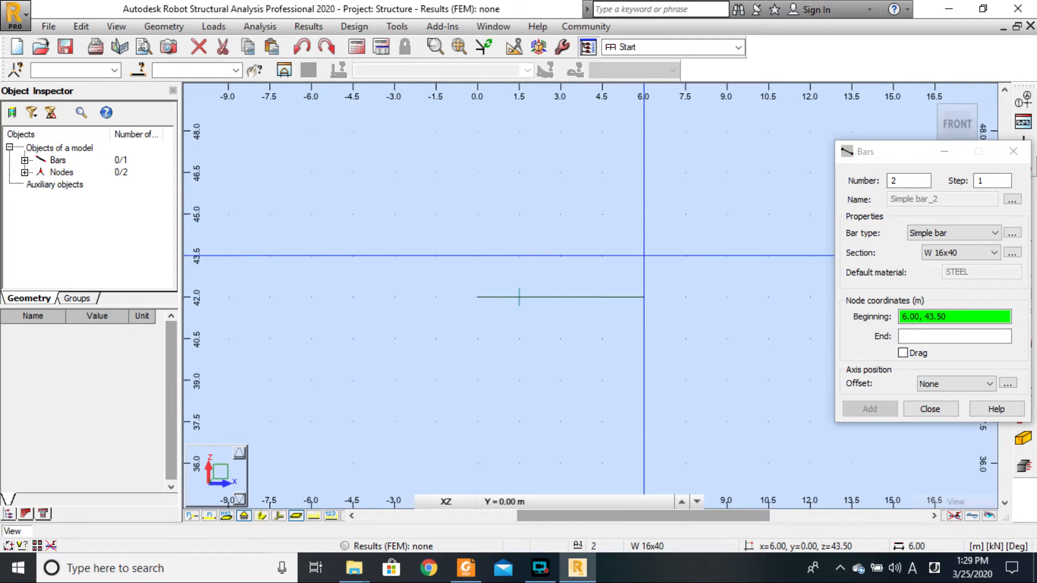
Check the span lengths of Prob. 2–21 in Foxit Reader, and draw the second bar from (6.00, 42.00) to (10.50, 42.00) in Robot
{"action": "left_click", "coordinate": [466, 567]}
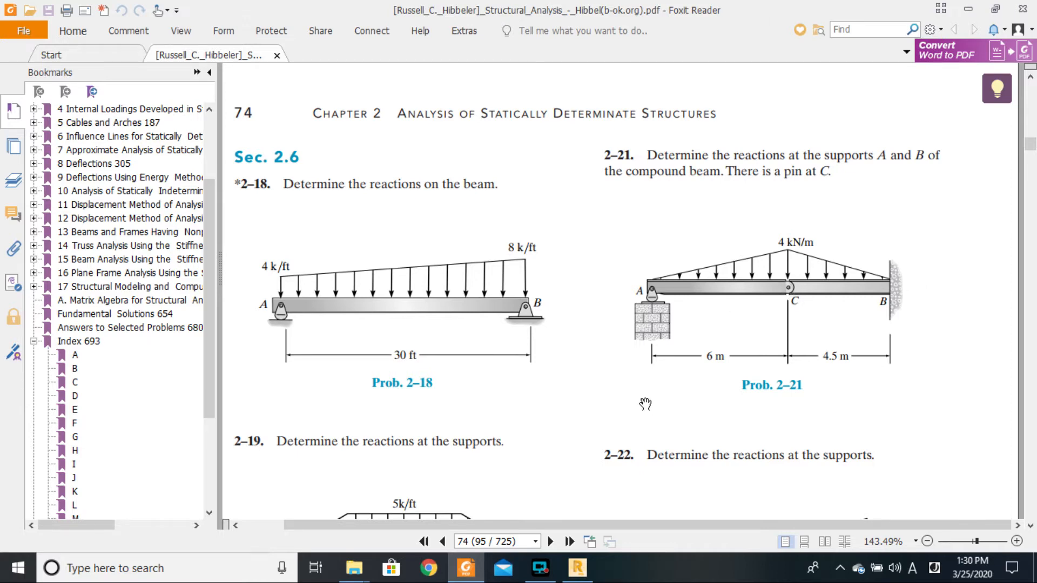
{"action": "left_click", "coordinate": [576, 568]}
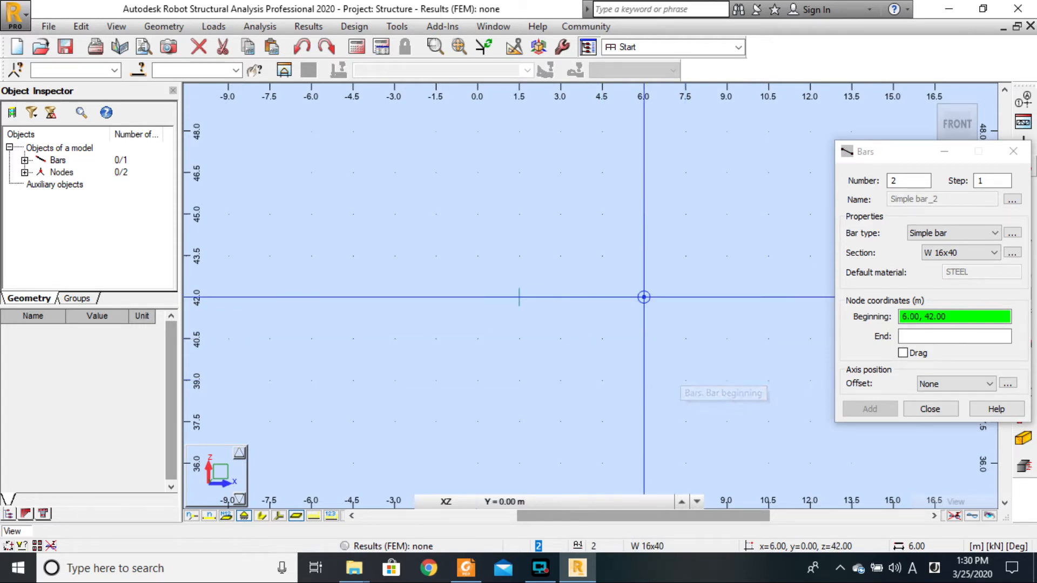
{"action": "left_click", "coordinate": [643, 297]}
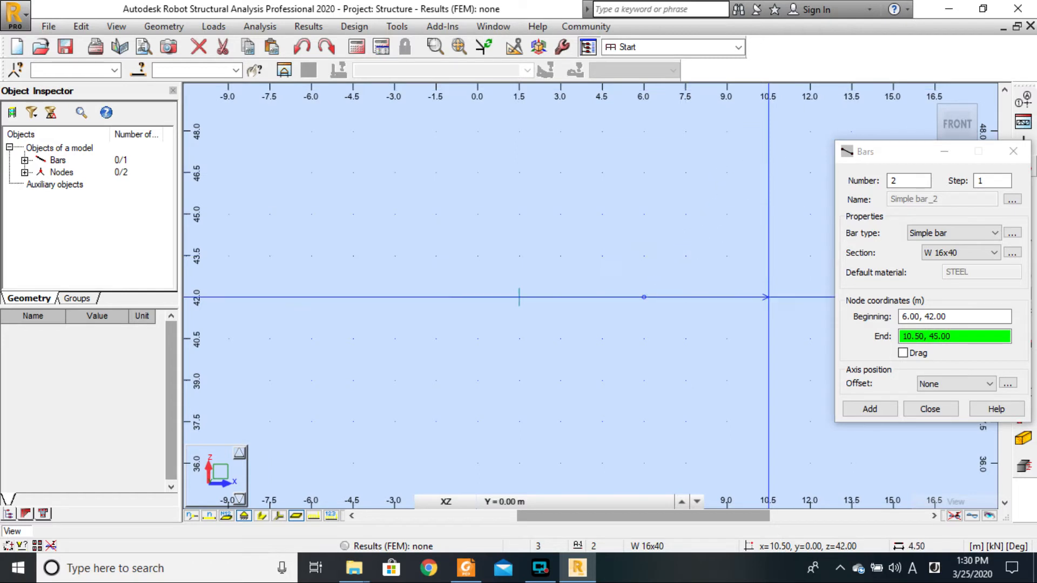
{"action": "left_click", "coordinate": [768, 297]}
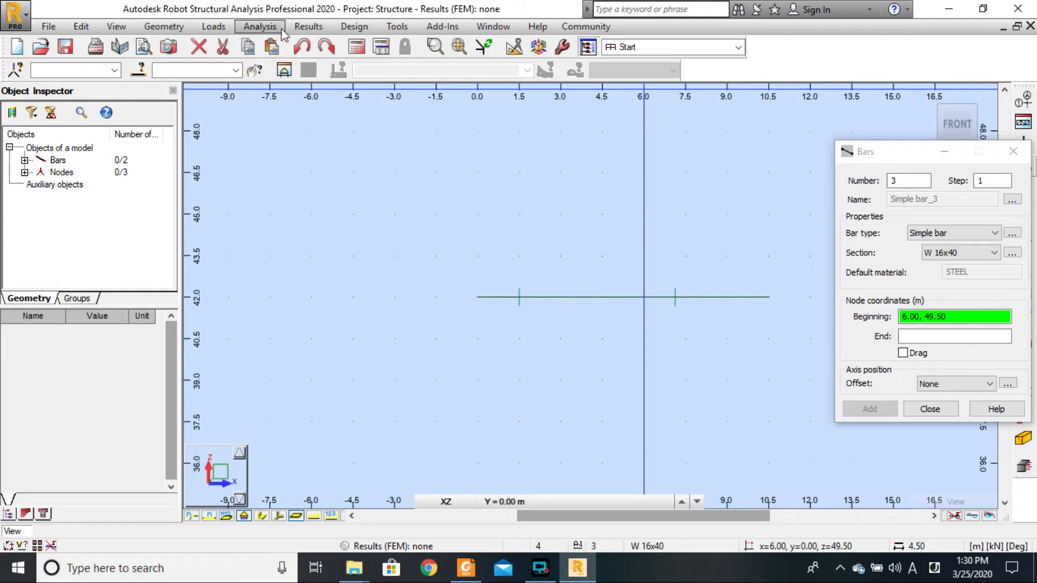
Add dimension lines to both beam spans, placed below the bars at z = 40.50 m
{"action": "left_click", "coordinate": [397, 26]}
{"action": "left_click", "coordinate": [435, 45]}
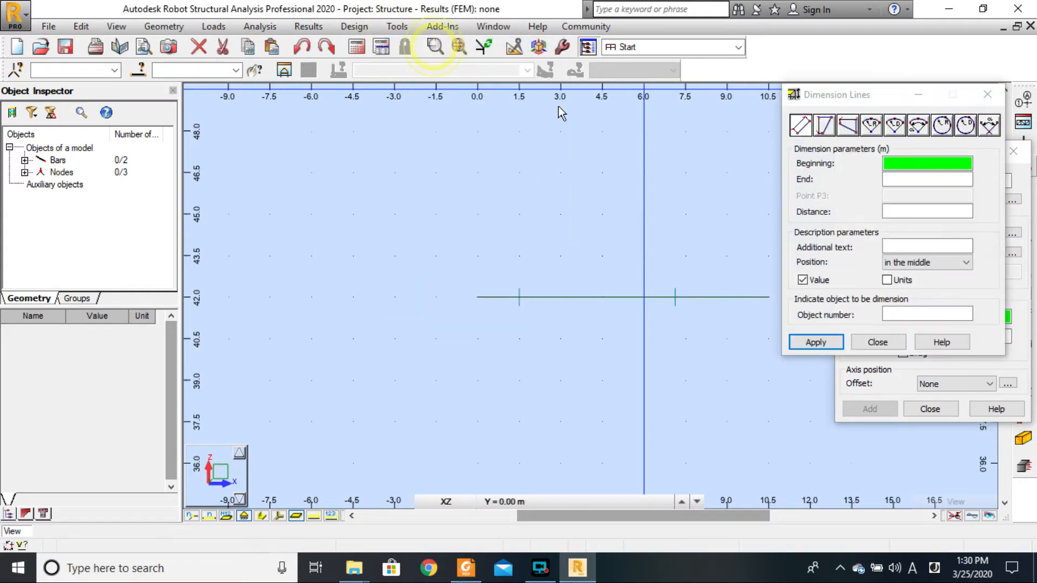
{"action": "left_click", "coordinate": [478, 297]}
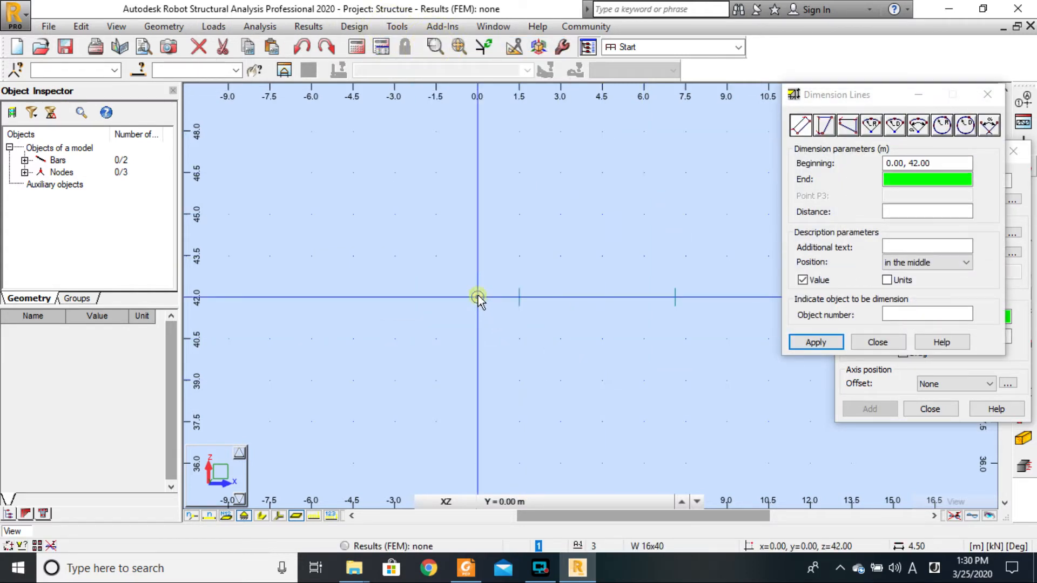
{"action": "left_click", "coordinate": [644, 297]}
{"action": "left_click", "coordinate": [641, 342]}
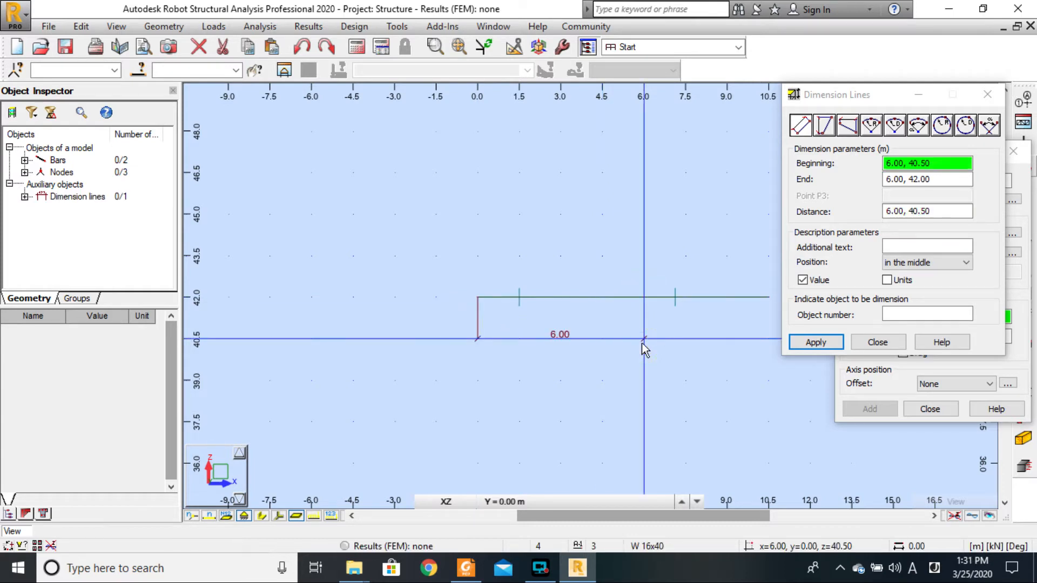
{"action": "left_click", "coordinate": [643, 297]}
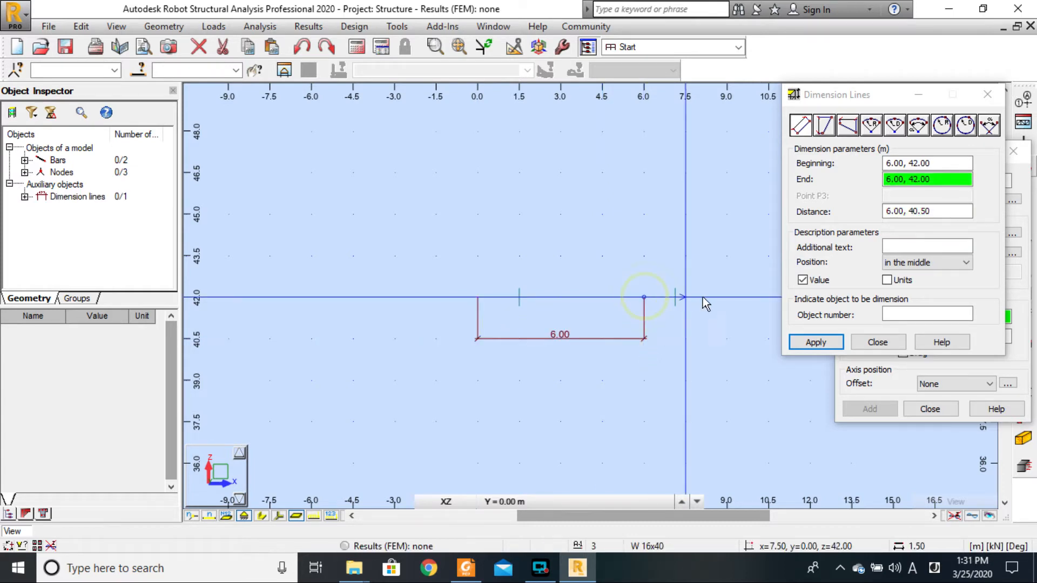
{"action": "scroll", "coordinate": [704, 321], "scroll_direction": "down", "scroll_amount": 1}
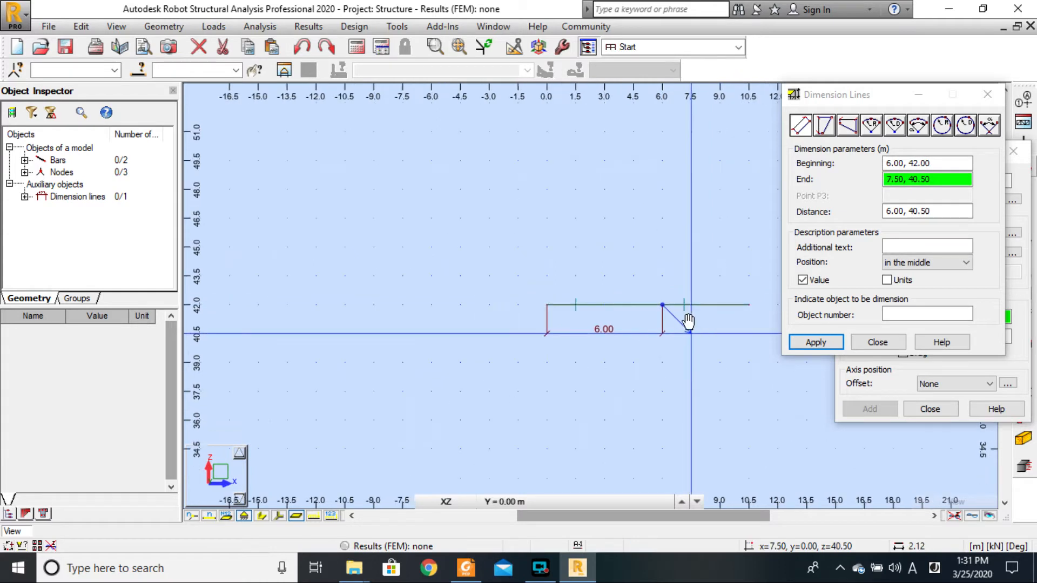
{"action": "left_click", "coordinate": [658, 305]}
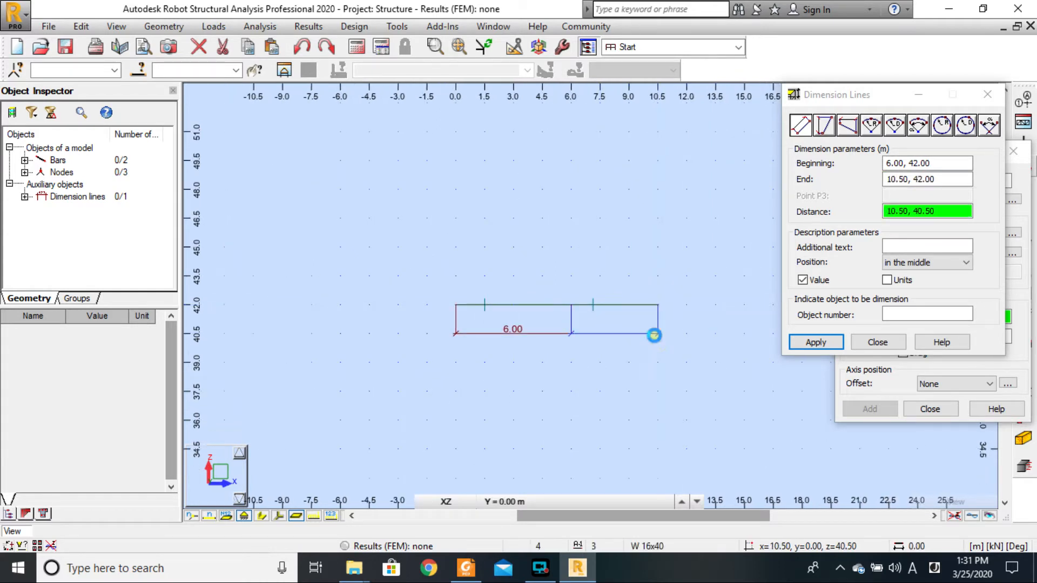
{"action": "left_click", "coordinate": [656, 334]}
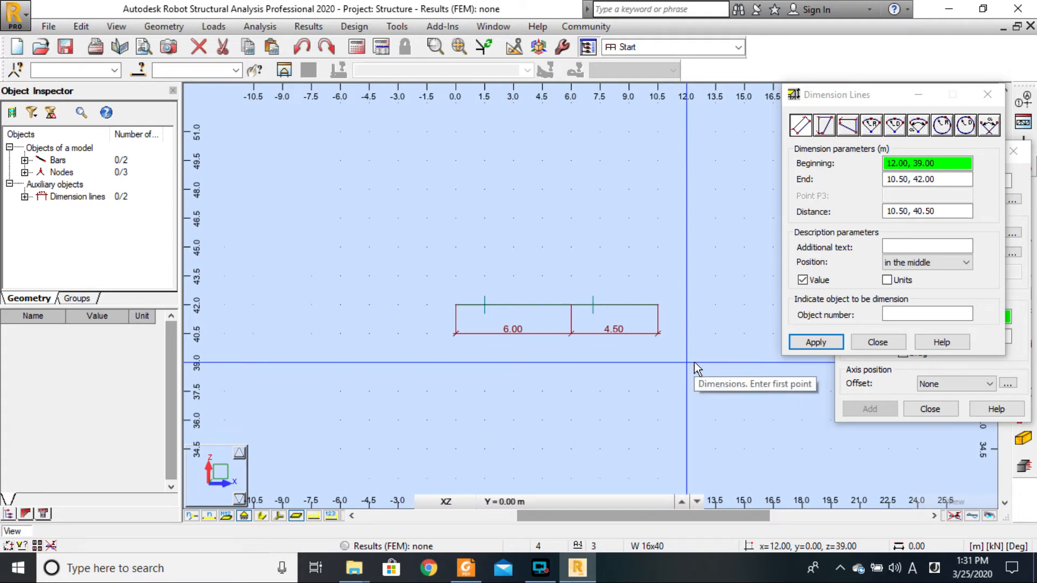
Undo both dimension lines and close the Dimension Lines dialog
{"action": "key", "text": "ctrl+z"}
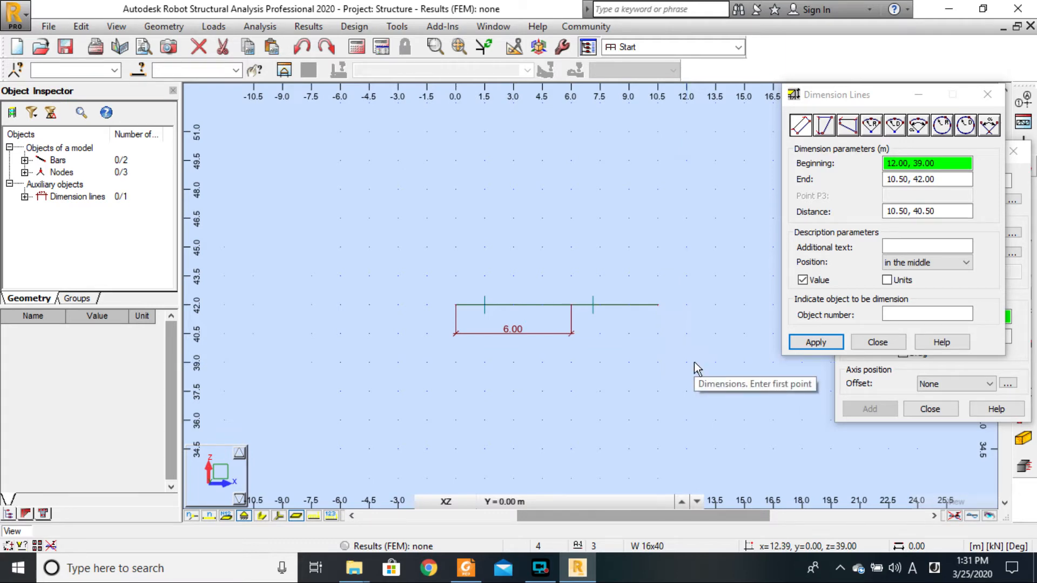
{"action": "key", "text": "ctrl+z"}
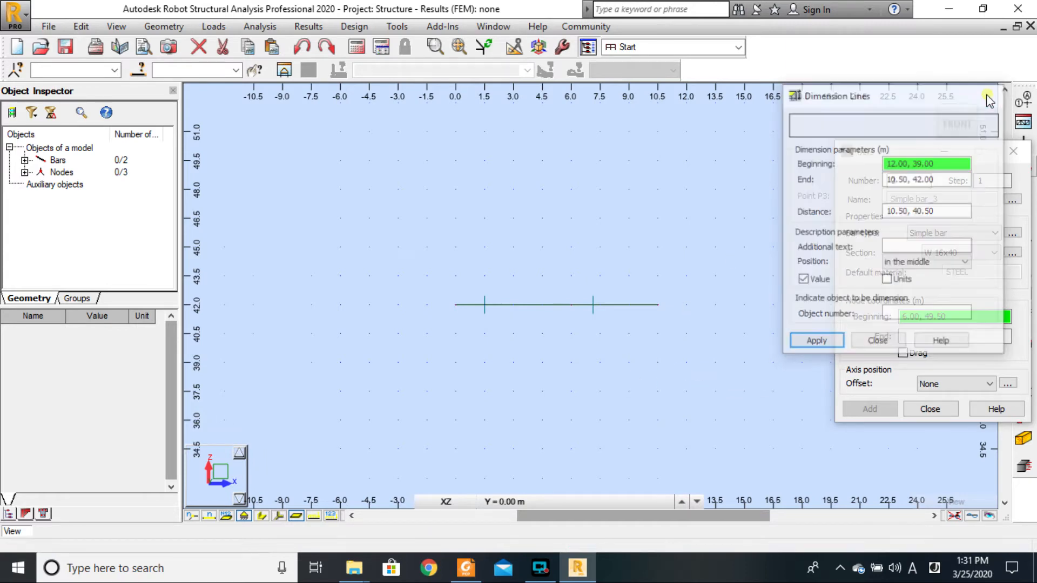
{"action": "left_click", "coordinate": [987, 94]}
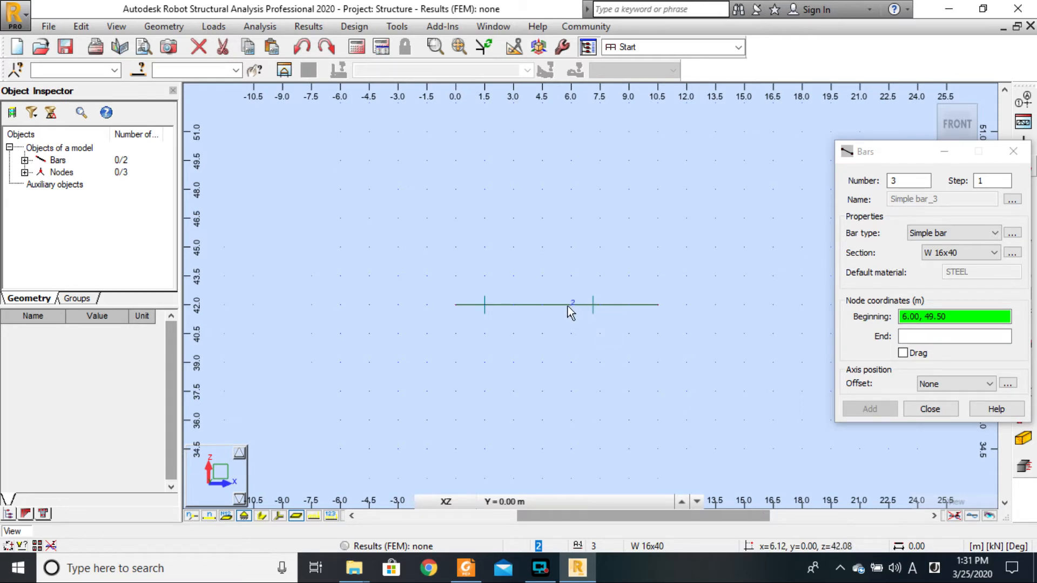
{"action": "scroll", "coordinate": [574, 305], "scroll_direction": "up", "scroll_amount": 5}
{"action": "scroll", "coordinate": [566, 313], "scroll_direction": "down", "scroll_amount": 1}
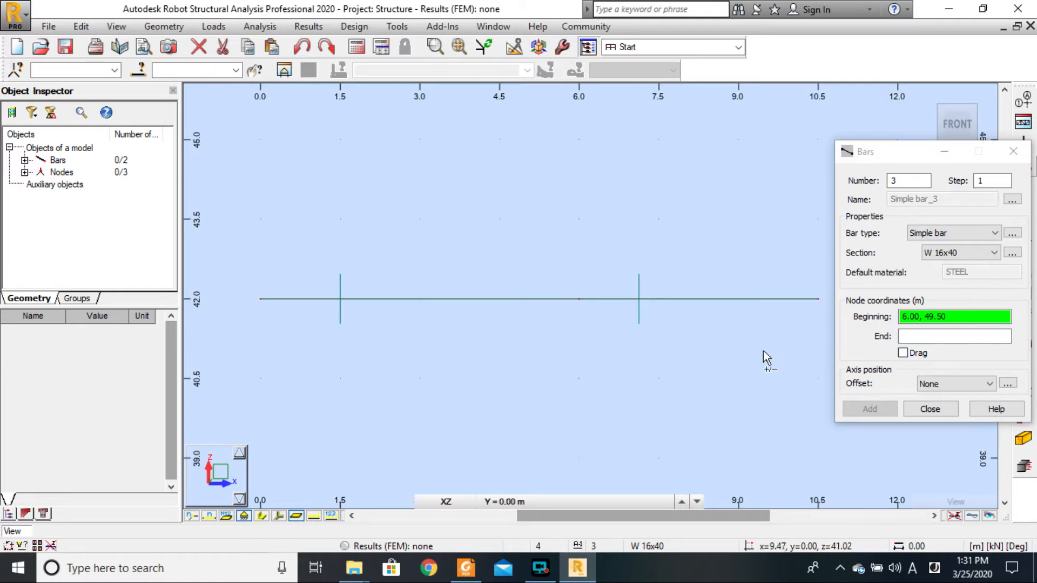
Undo the creation of both bars and leave the Bars dialog
{"action": "key", "text": "ctrl+z"}
{"action": "key", "text": "ctrl+z"}
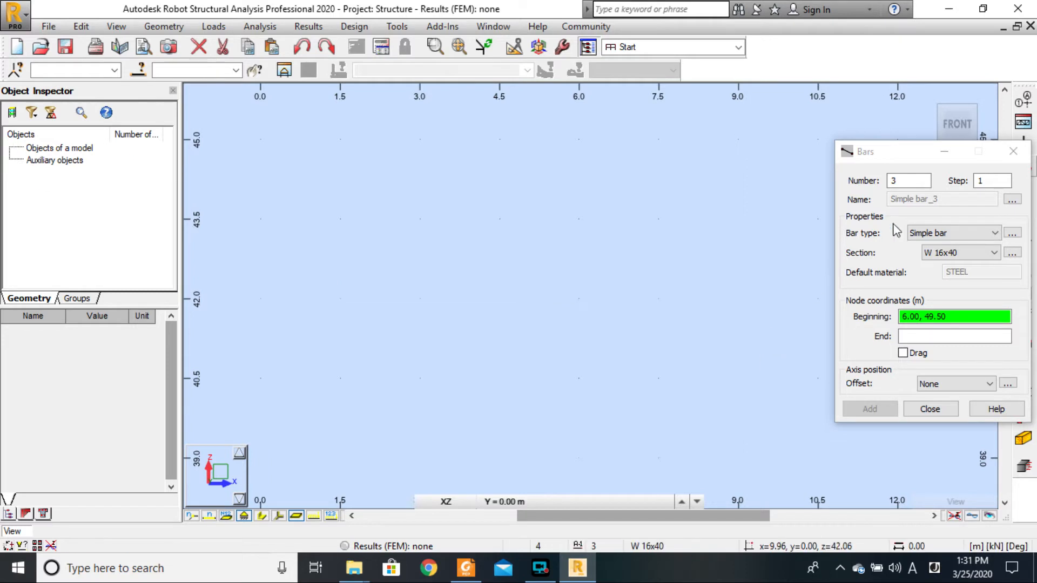
{"action": "double_click", "coordinate": [910, 182]}
{"action": "type", "text": "1"}
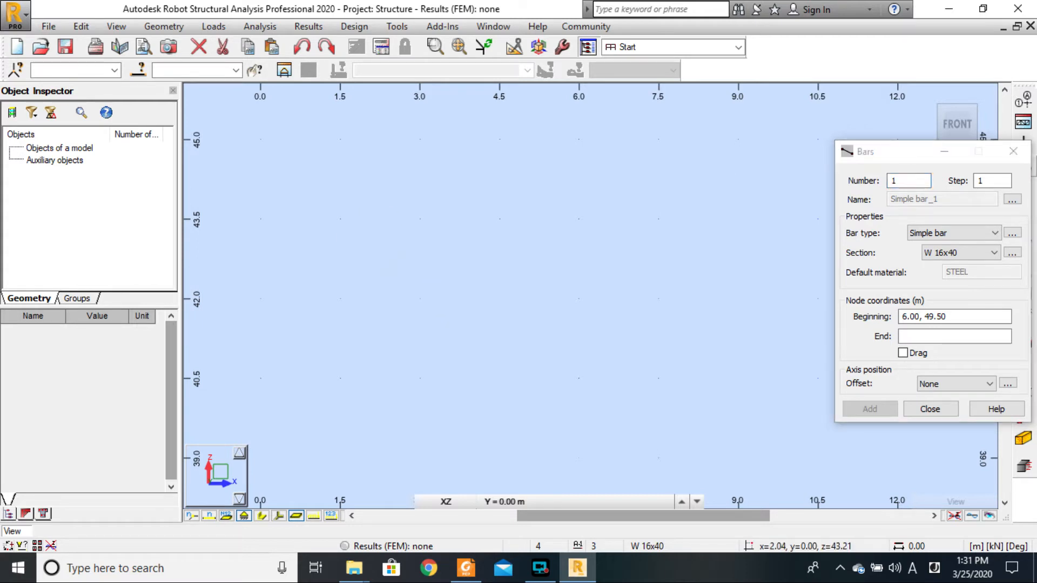
{"action": "key", "text": "Escape"}
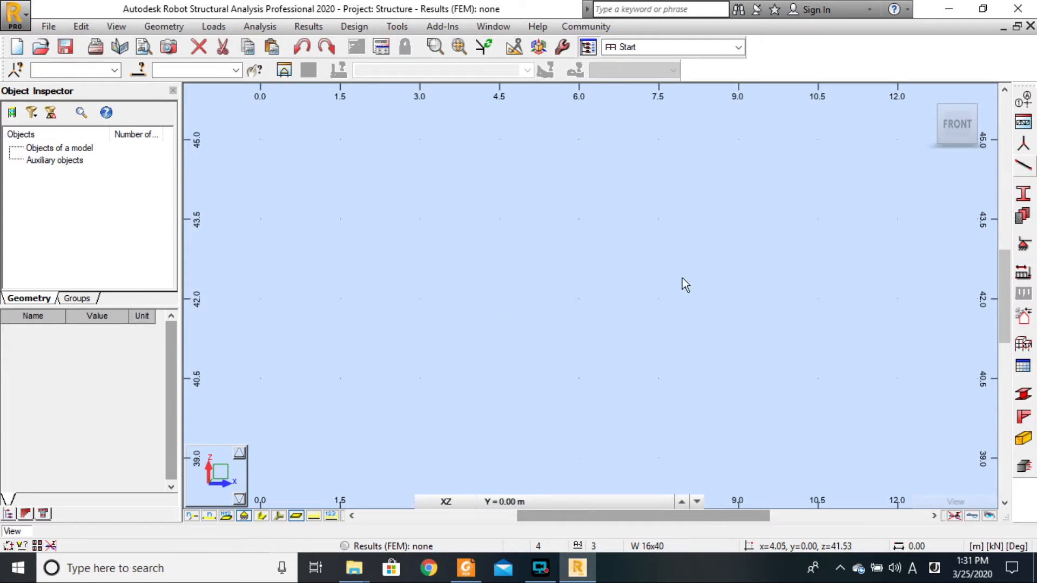
Restart the Bars command and set the bar number to 1, ready to pick the beginning node
{"action": "left_click", "coordinate": [1022, 166]}
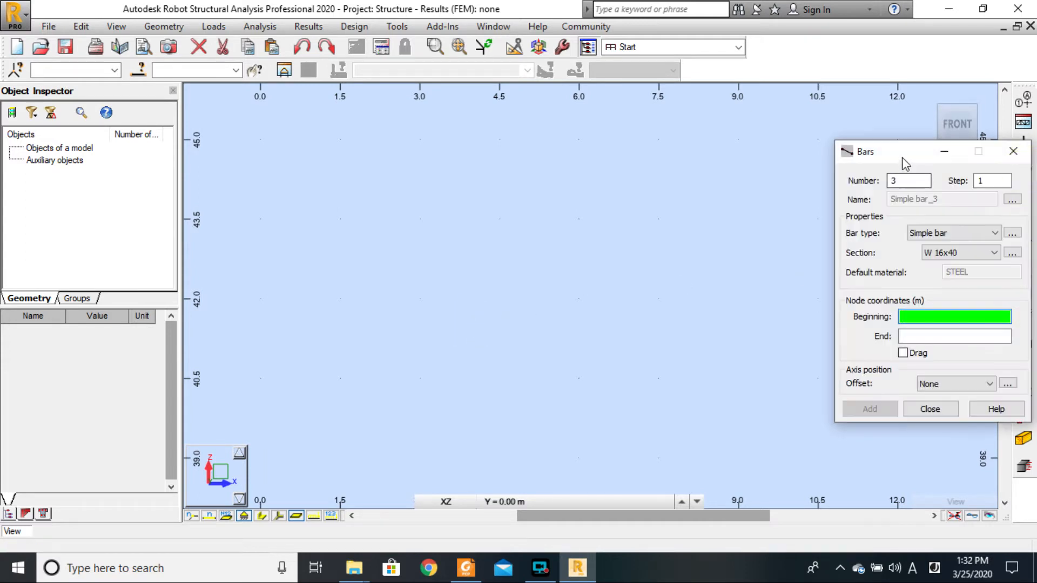
{"action": "double_click", "coordinate": [907, 180]}
{"action": "type", "text": "1"}
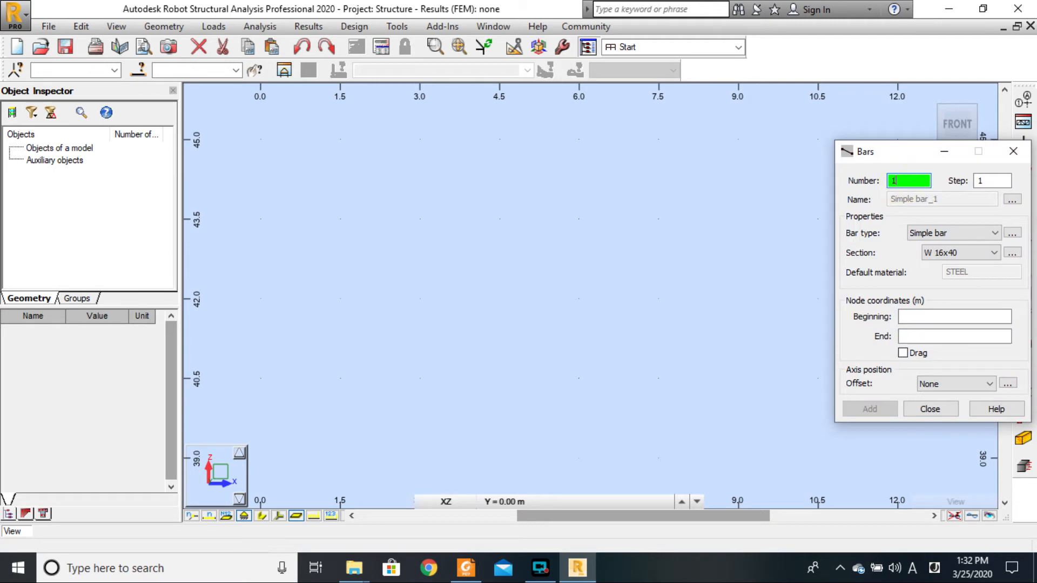
{"action": "left_click", "coordinate": [917, 316]}
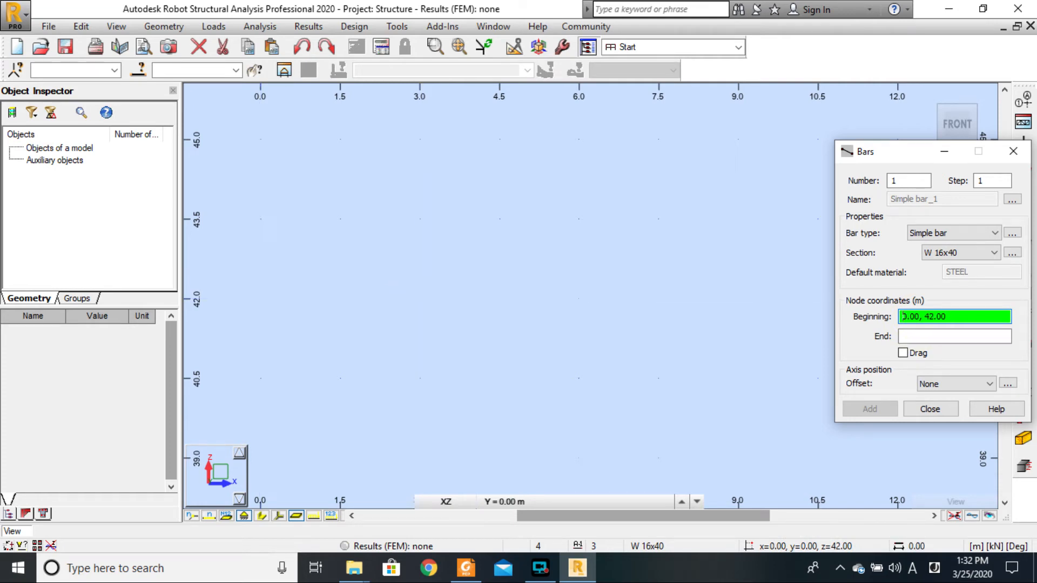
{"action": "left_click", "coordinate": [116, 26]}
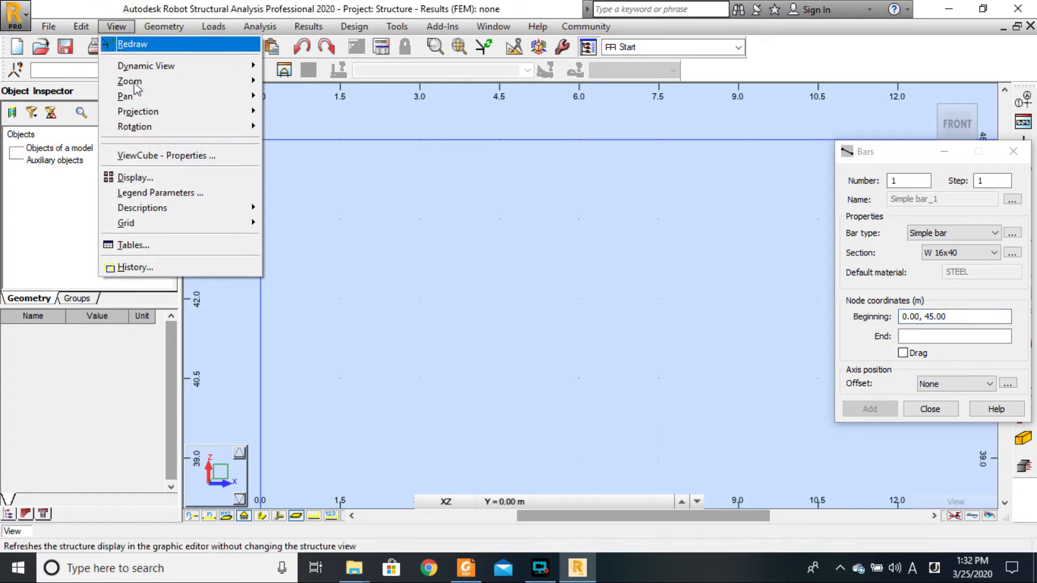
{"action": "mouse_move", "coordinate": [218, 229]}
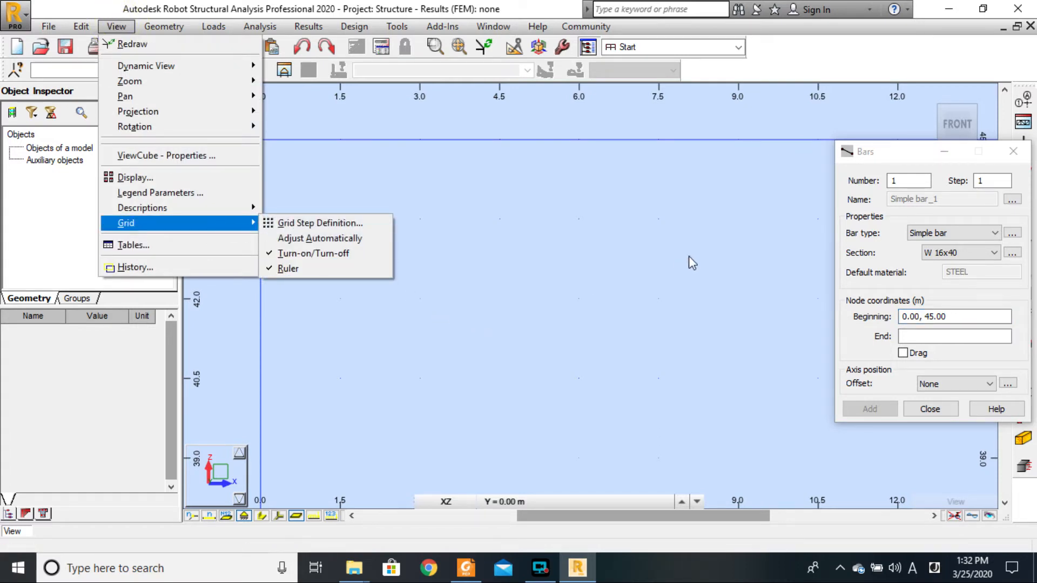
{"action": "left_click", "coordinate": [923, 157]}
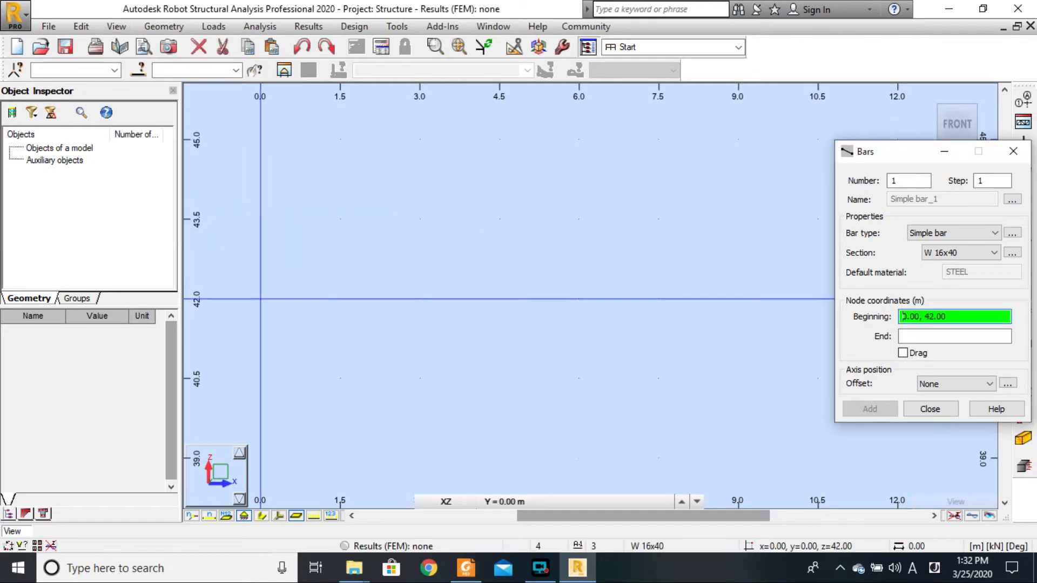
Draw a W 16x40 bar from (0.00, 42.00) to (6.00, 42.00) and, with Drag enabled, continue it with a second bar to (10.50, 42.00)
{"action": "left_click", "coordinate": [260, 298]}
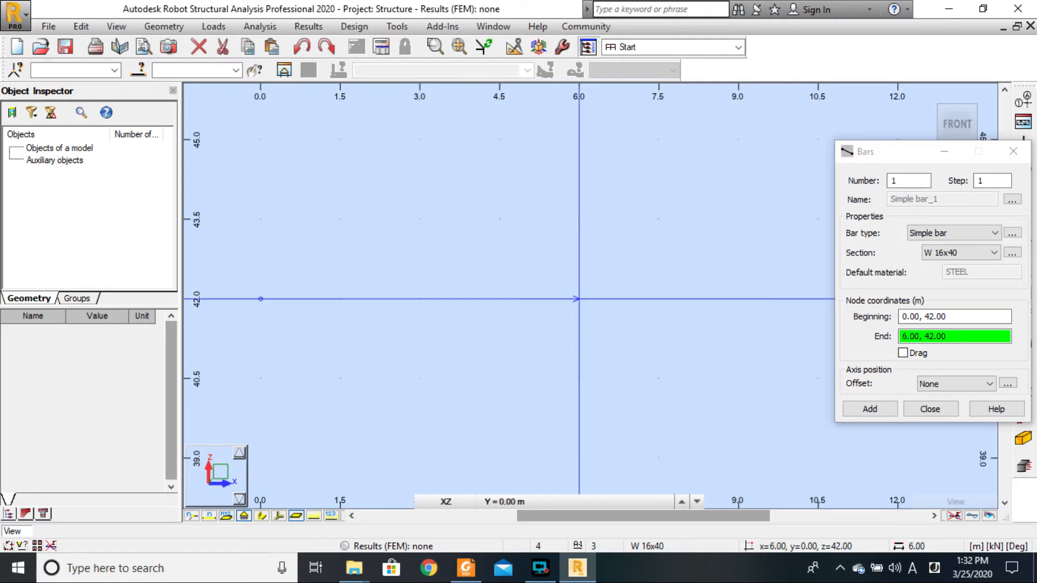
{"action": "left_click", "coordinate": [578, 298]}
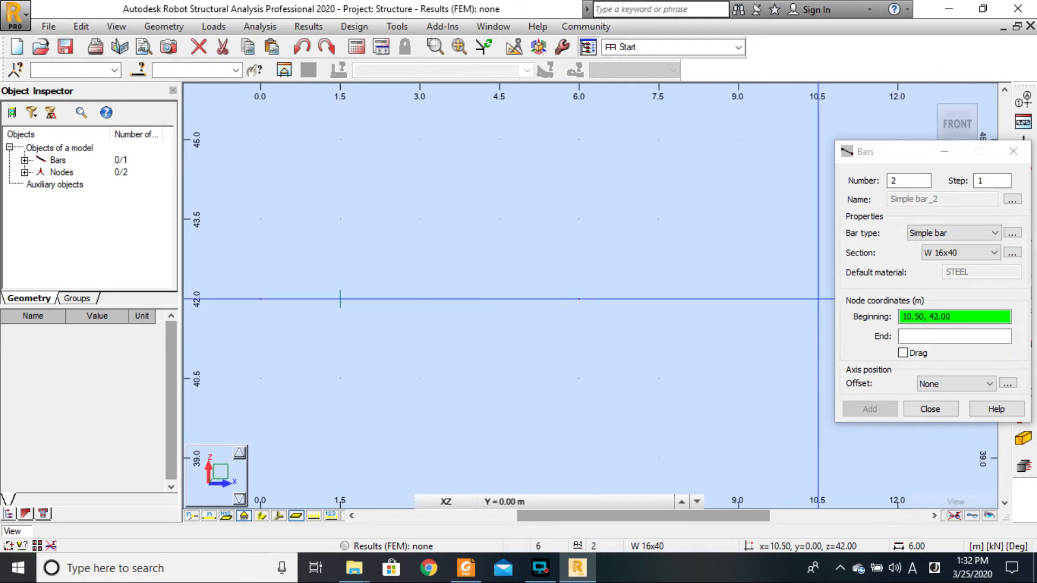
{"action": "left_click", "coordinate": [902, 353]}
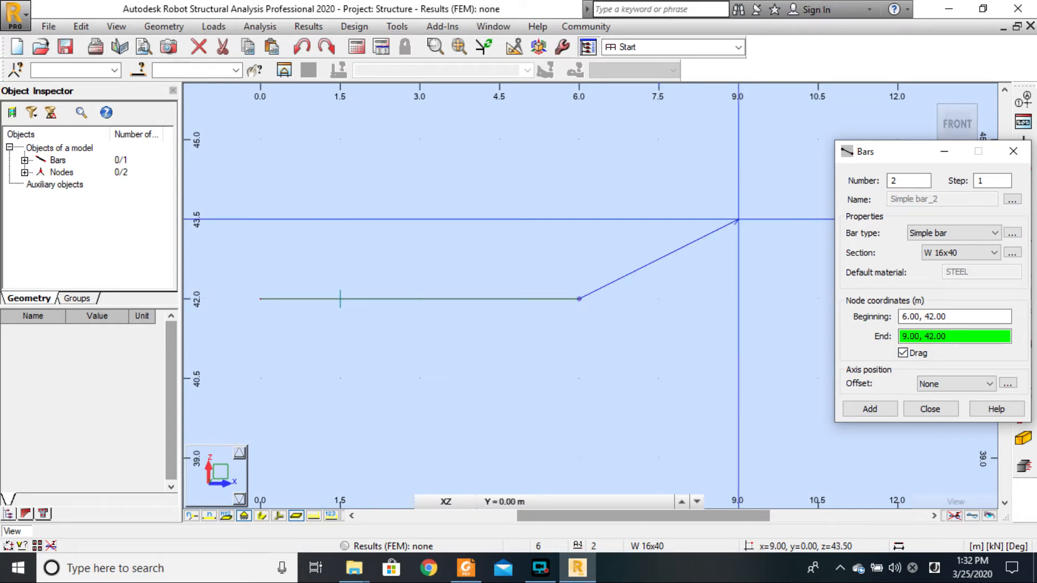
{"action": "scroll", "coordinate": [562, 324], "scroll_direction": "down", "scroll_amount": 3}
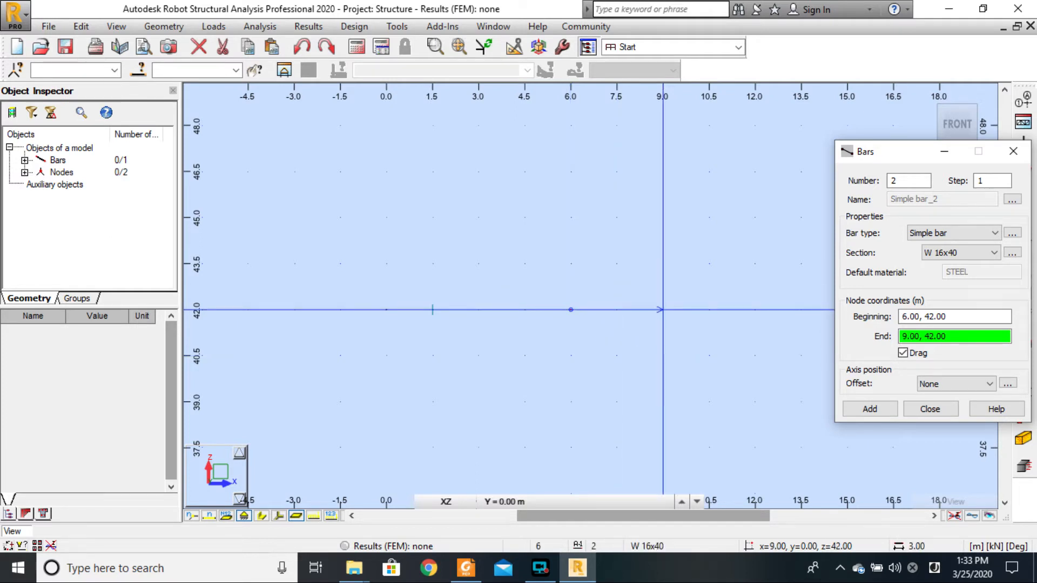
{"action": "left_click", "coordinate": [709, 310]}
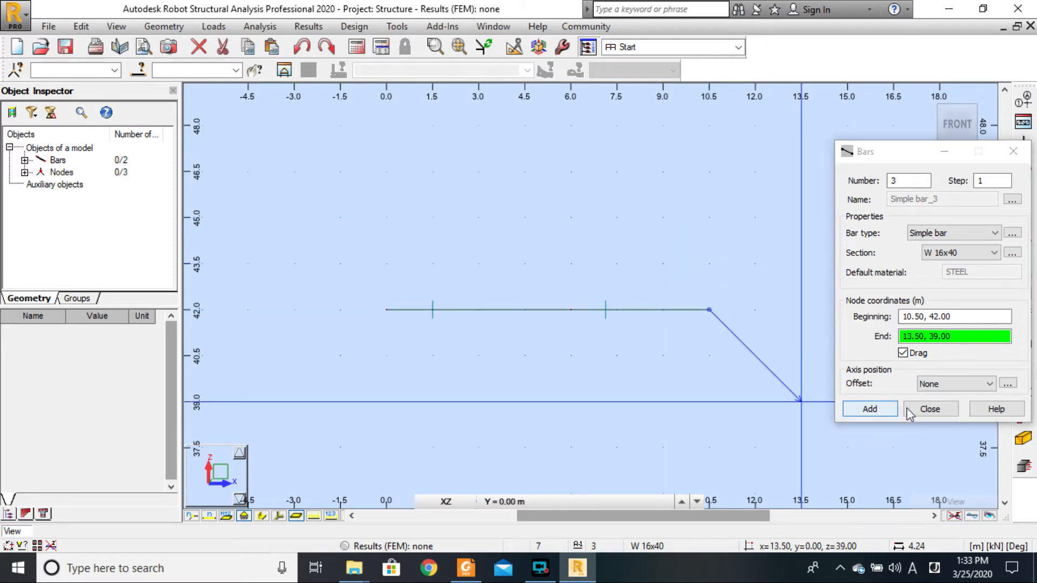
{"action": "left_click", "coordinate": [925, 410]}
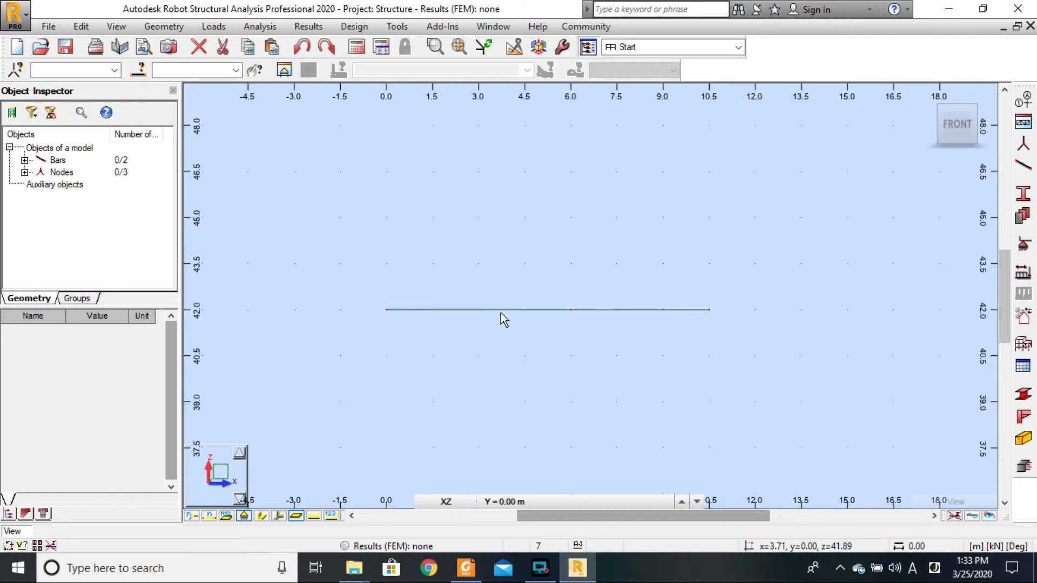
Assign a rollerZ support to the beam node at x = 0.0 and a Fixed support to the node at x = 10.5
{"action": "scroll", "coordinate": [488, 351], "scroll_direction": "up", "scroll_amount": 2}
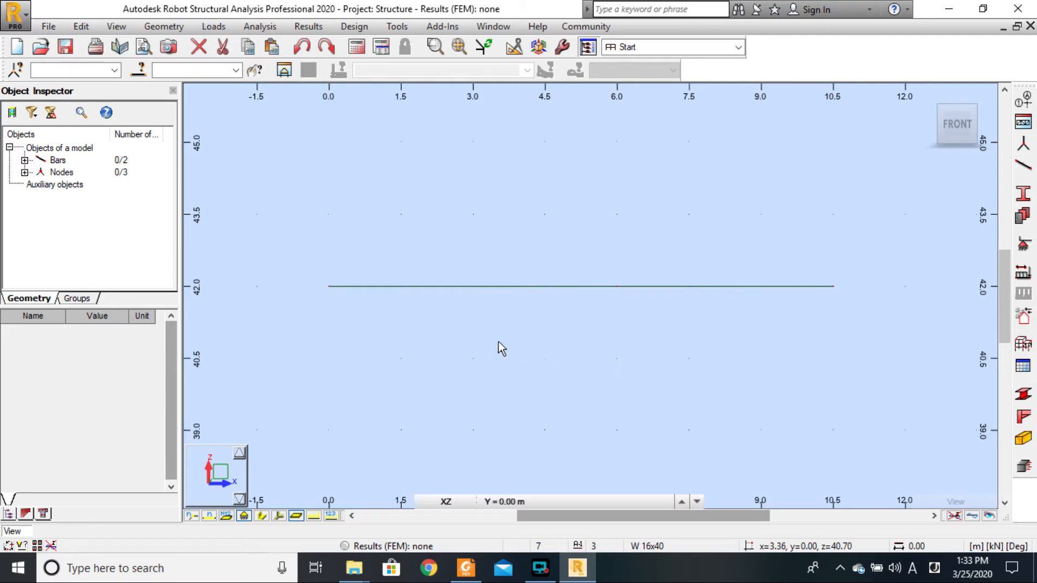
{"action": "left_click", "coordinate": [1023, 247]}
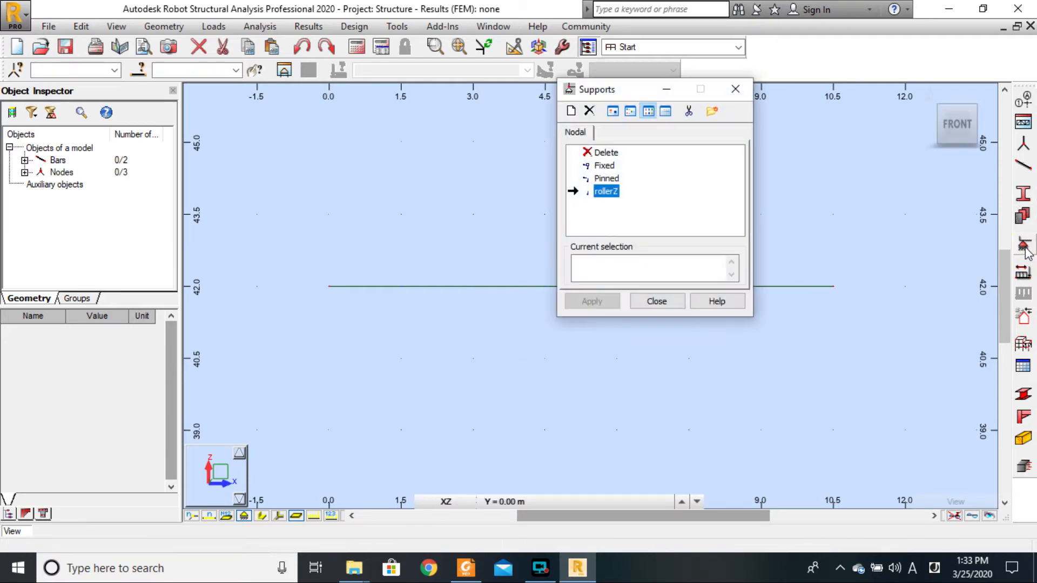
{"action": "left_click_drag", "start_coordinate": [634, 89], "coordinate": [936, 94]}
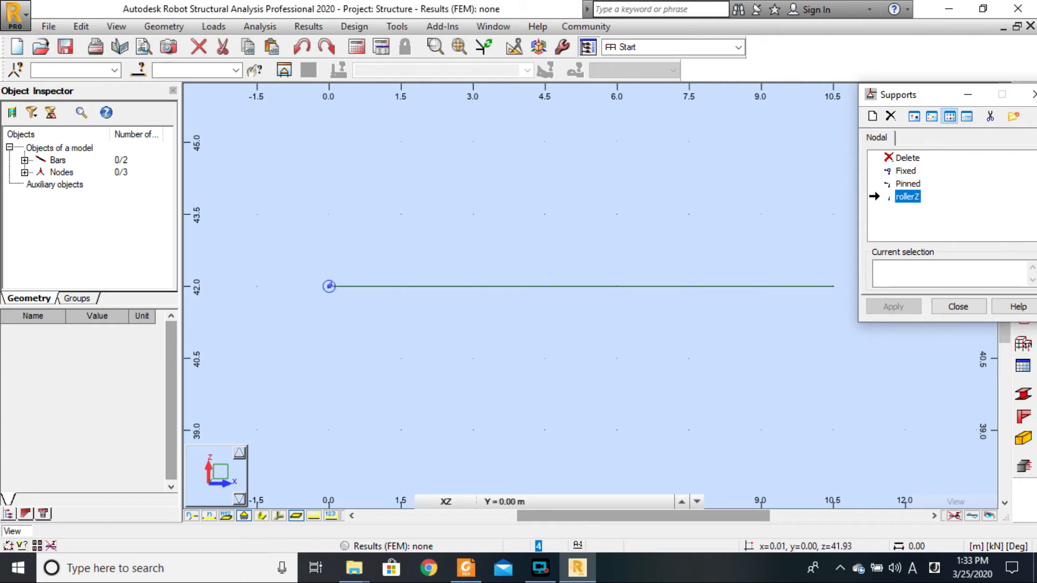
{"action": "left_click", "coordinate": [329, 286]}
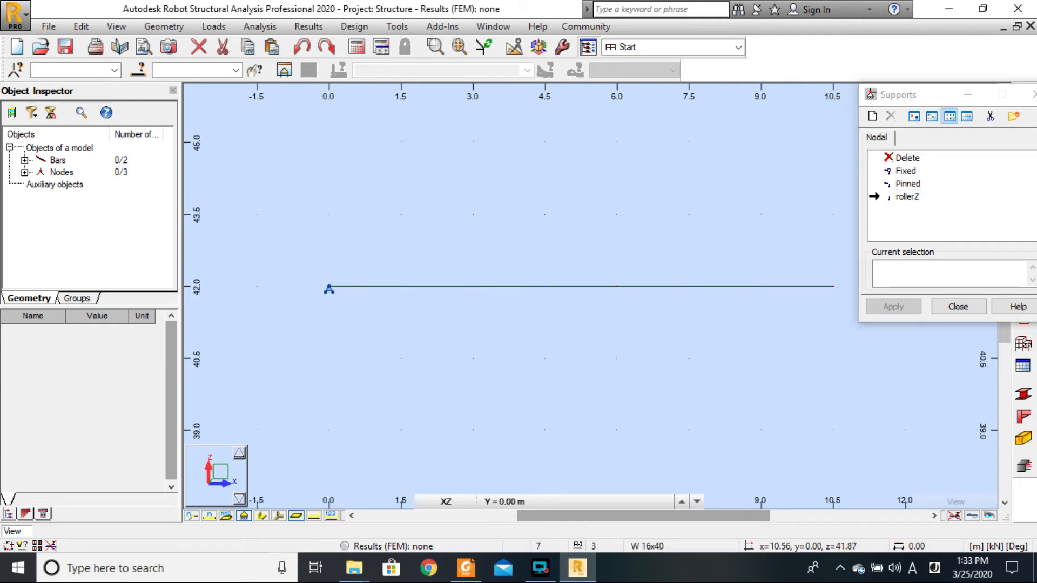
{"action": "left_click", "coordinate": [894, 171]}
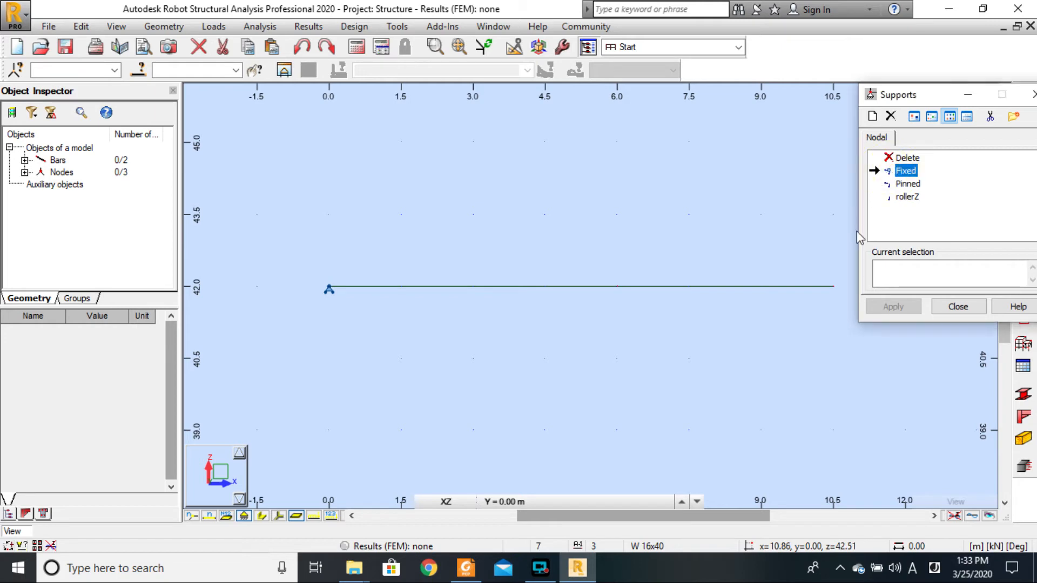
{"action": "left_click", "coordinate": [833, 286]}
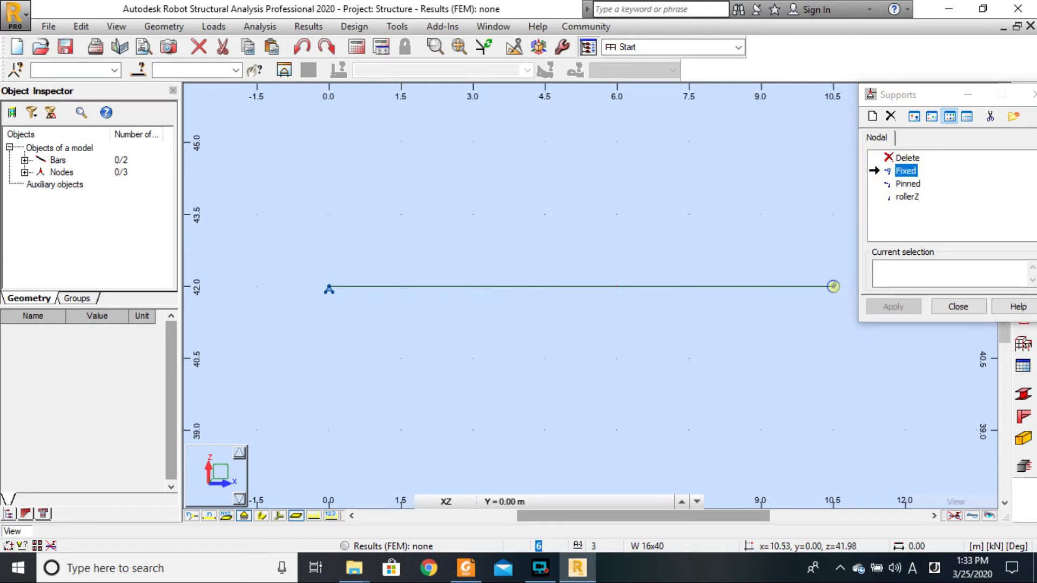
{"action": "left_click", "coordinate": [955, 308]}
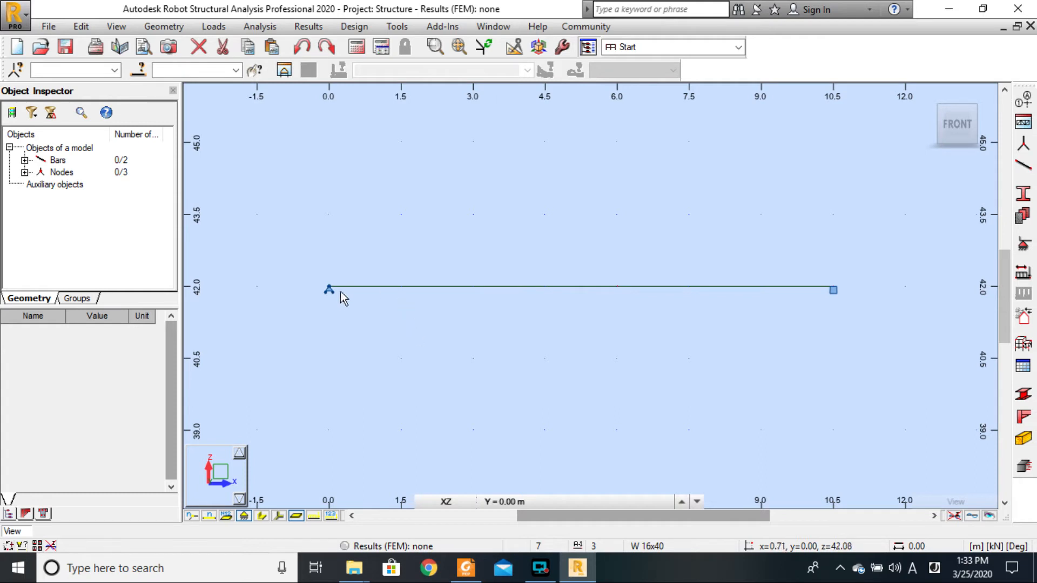
Examine the supports at both beam ends and the shared node between the two bars at x = 6.0
{"action": "scroll", "coordinate": [341, 294], "scroll_direction": "up", "scroll_amount": 4}
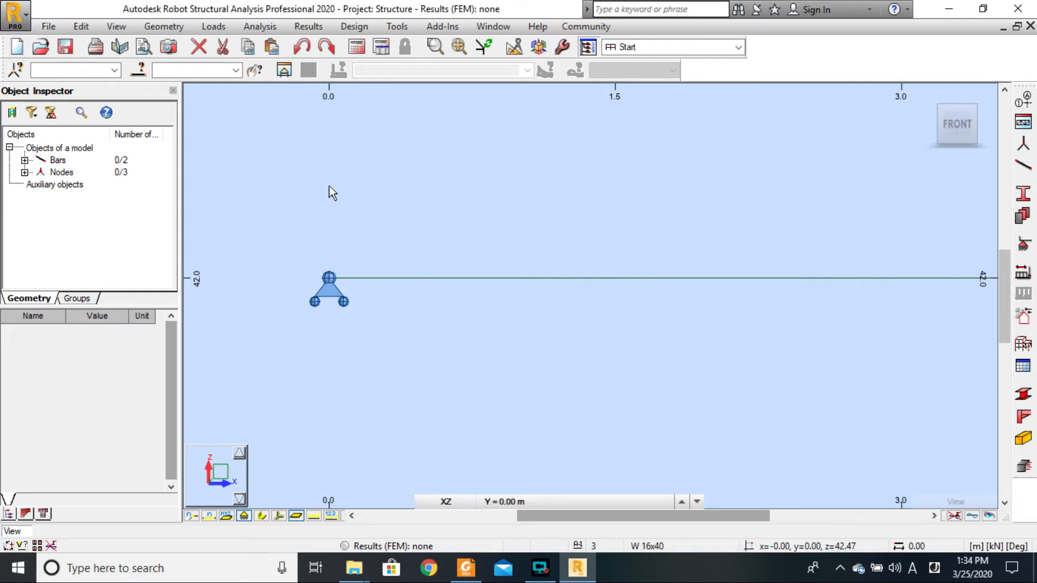
{"action": "scroll", "coordinate": [424, 313], "scroll_direction": "down", "scroll_amount": 4}
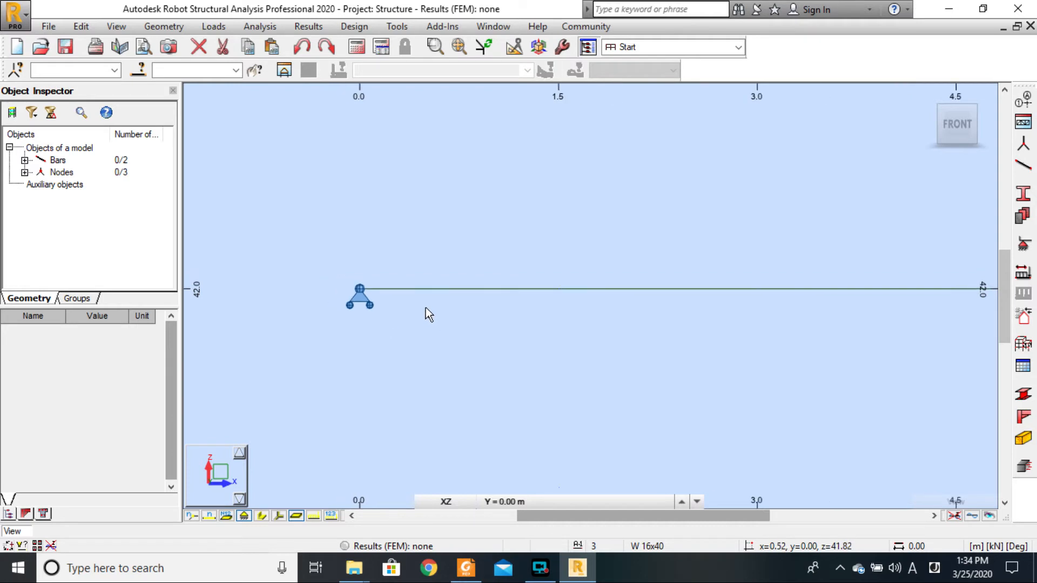
{"action": "middle_click_drag", "start_coordinate": [621, 361], "coordinate": [299, 345]}
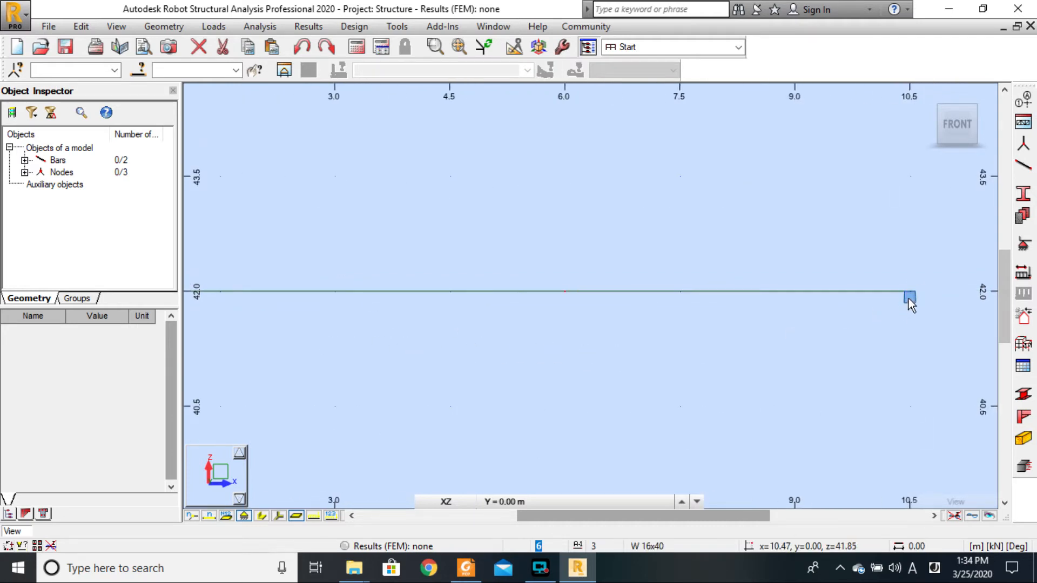
{"action": "scroll", "coordinate": [856, 342], "scroll_direction": "down", "scroll_amount": 1}
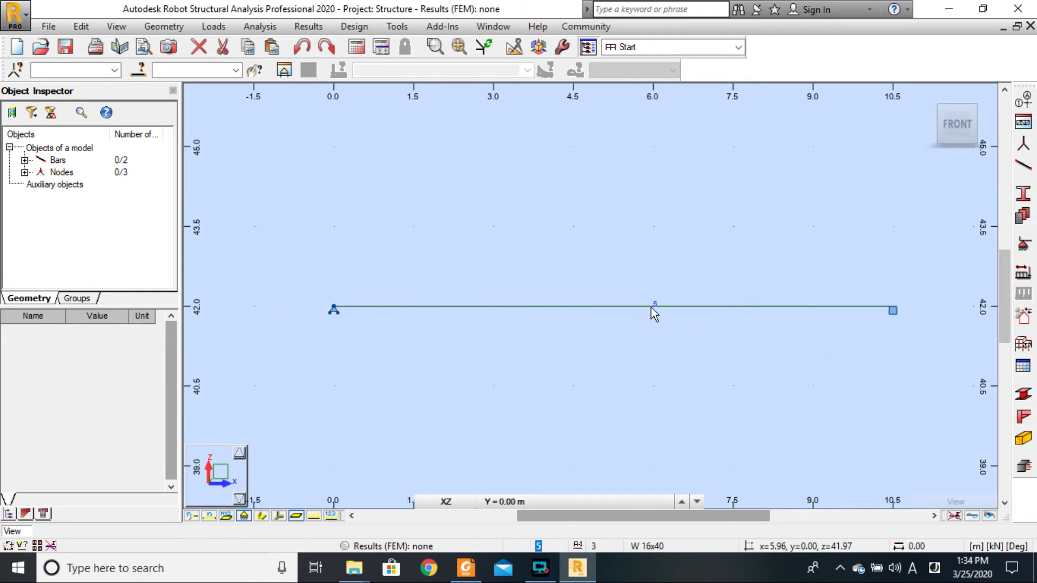
{"action": "scroll", "coordinate": [650, 310], "scroll_direction": "up", "scroll_amount": 2}
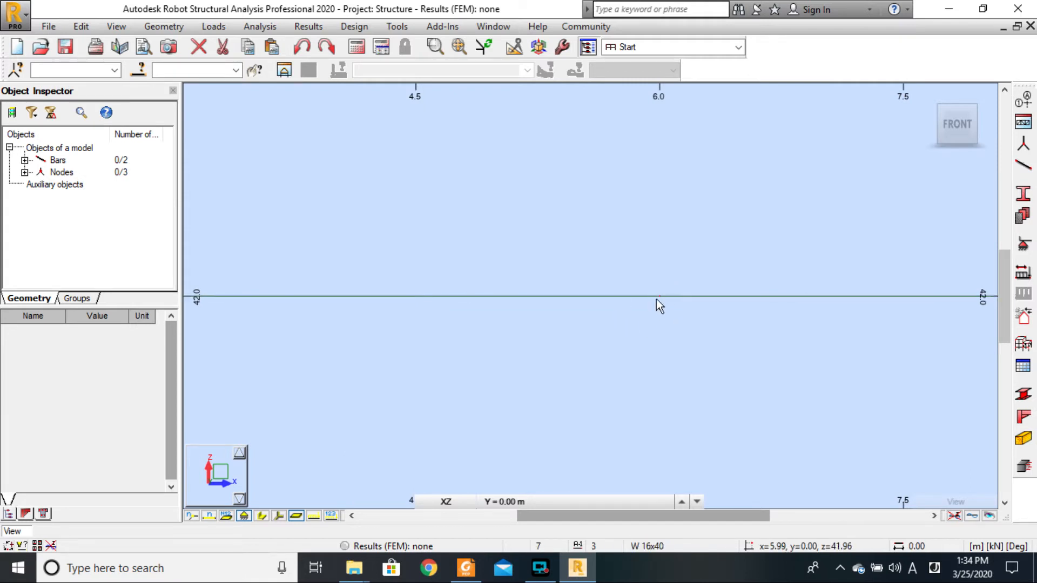
{"action": "left_click", "coordinate": [653, 297]}
{"action": "scroll", "coordinate": [662, 305], "scroll_direction": "down", "scroll_amount": 2}
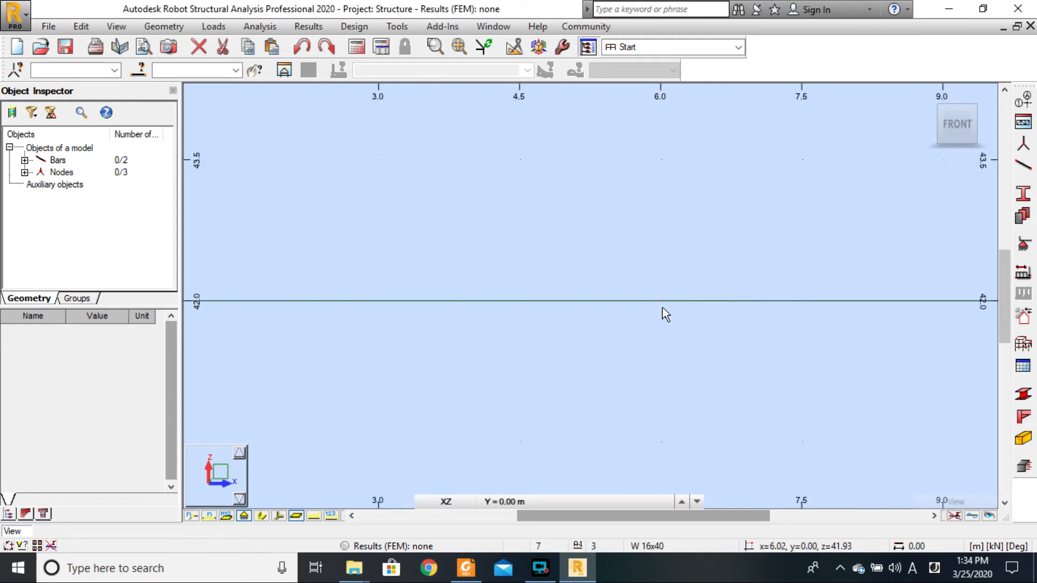
{"action": "scroll", "coordinate": [662, 308], "scroll_direction": "down", "scroll_amount": 2}
{"action": "scroll", "coordinate": [660, 327], "scroll_direction": "up", "scroll_amount": 2}
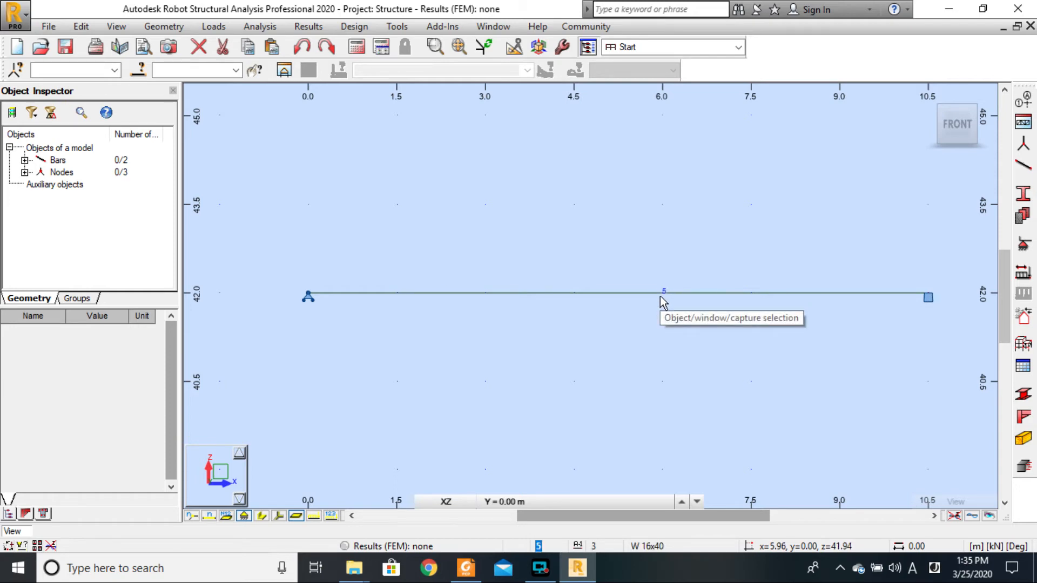
Delete the Fixed-Pinned and Pinned-Fixed release types from the Releases list
{"action": "left_click", "coordinate": [164, 27]}
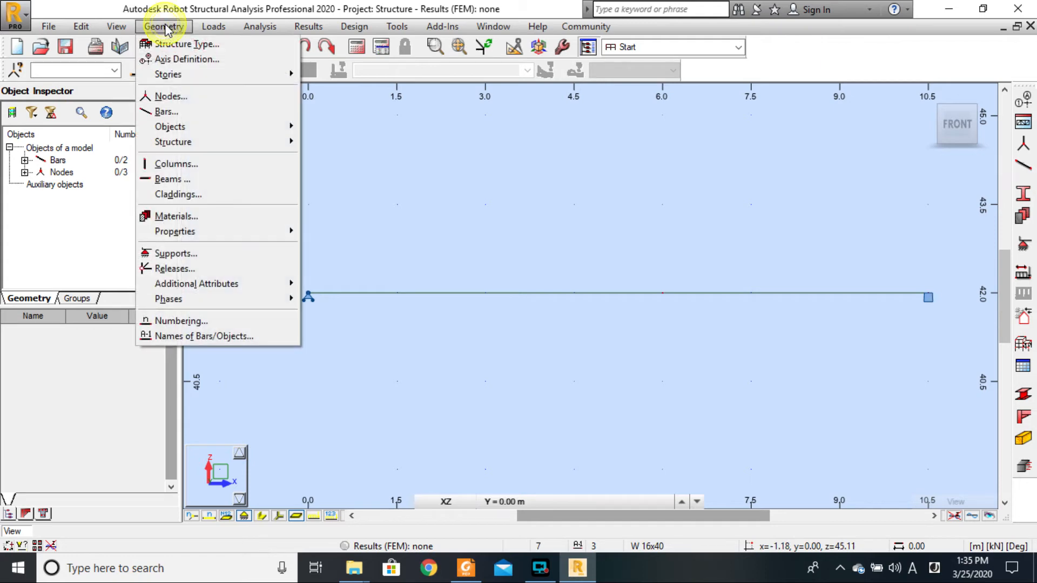
{"action": "left_click", "coordinate": [182, 269]}
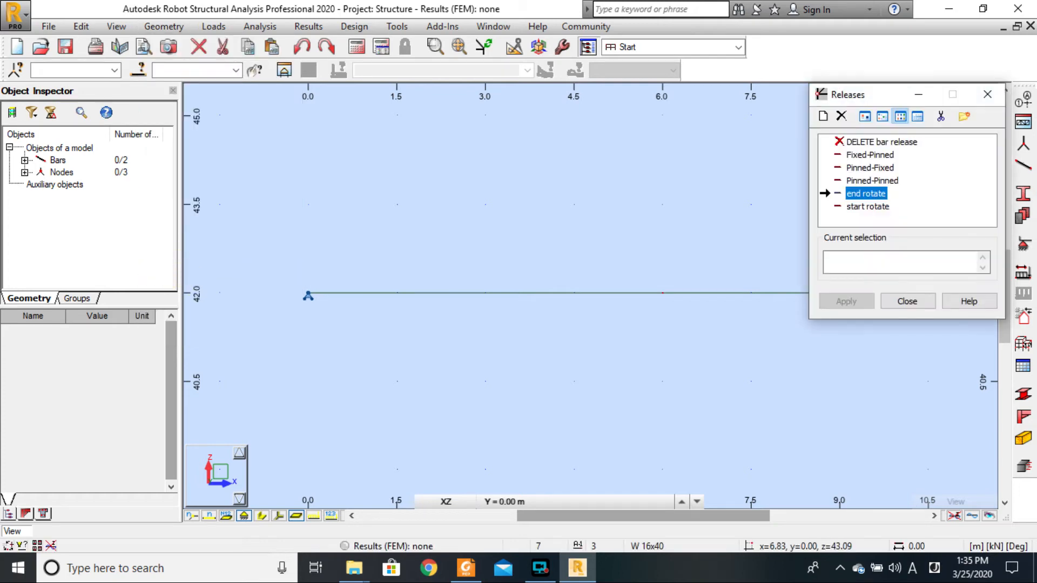
{"action": "left_click", "coordinate": [917, 208]}
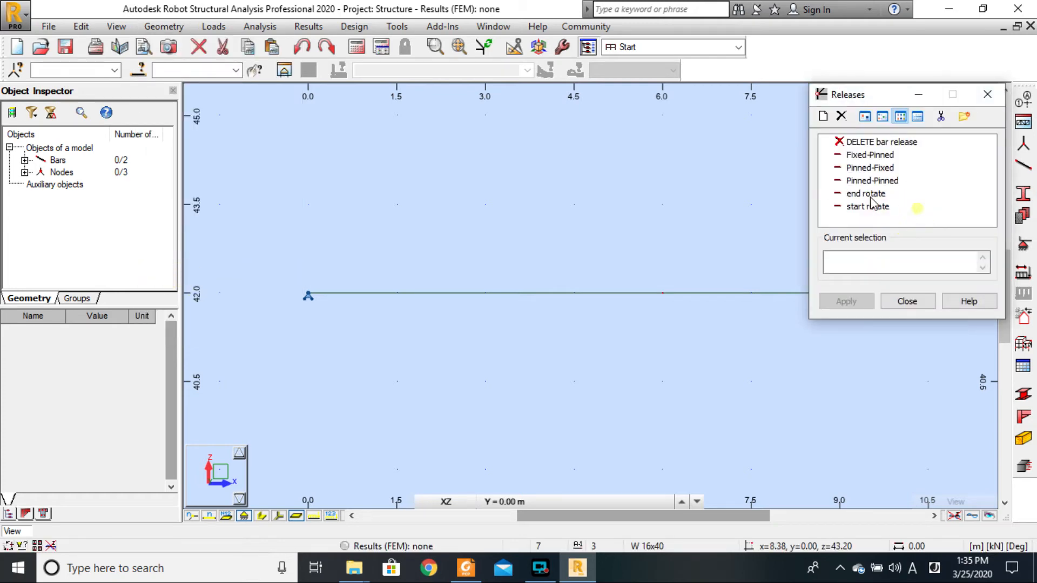
{"action": "left_click", "coordinate": [870, 155]}
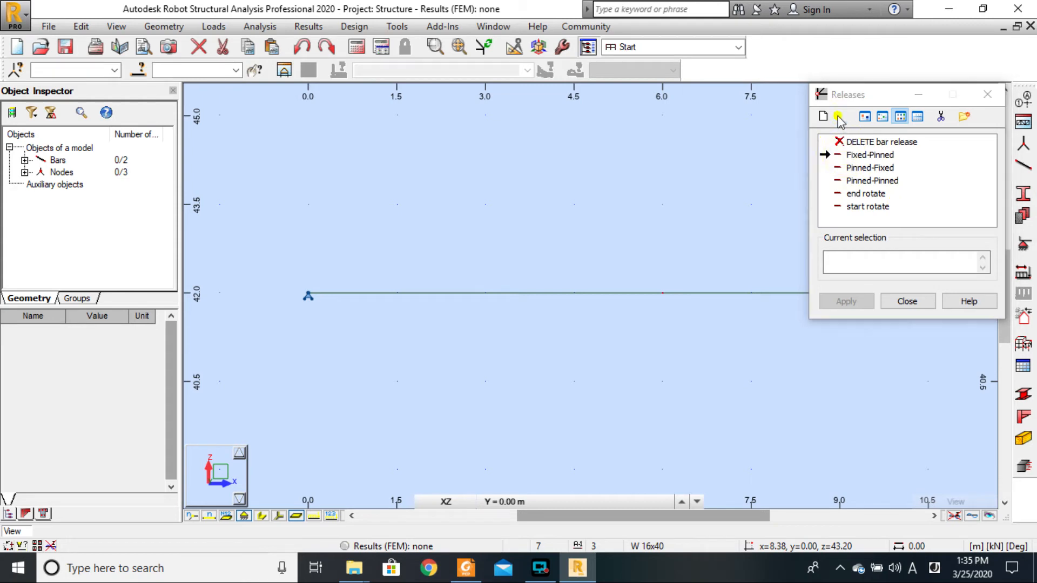
{"action": "left_click", "coordinate": [839, 116]}
{"action": "left_click", "coordinate": [921, 241]}
{"action": "left_click", "coordinate": [857, 155]}
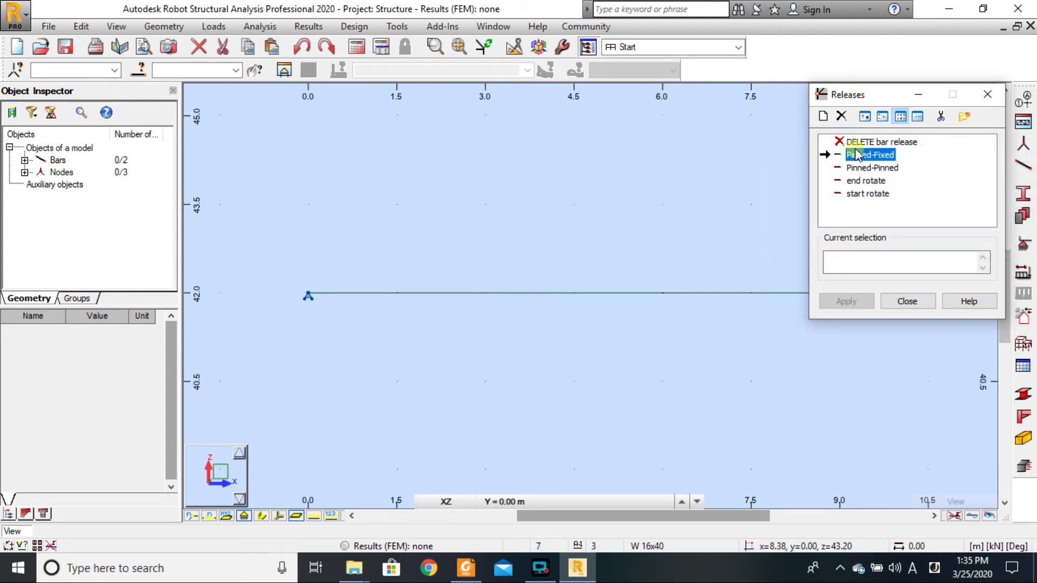
{"action": "left_click", "coordinate": [841, 117]}
{"action": "left_click", "coordinate": [931, 244]}
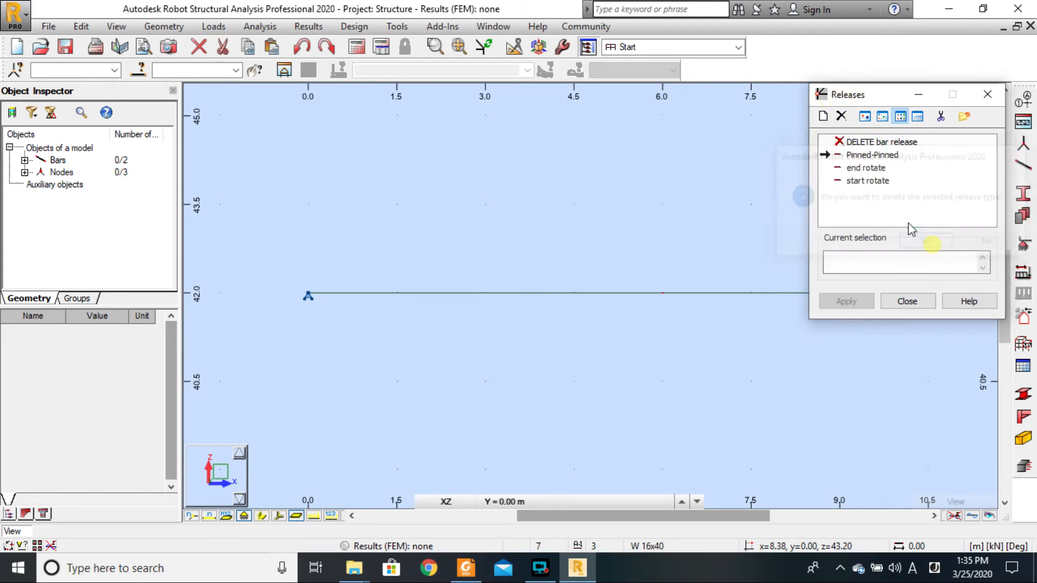
Delete the Pinned-Pinned, end rotate and start rotate release types from the Releases list
{"action": "left_click", "coordinate": [870, 155]}
{"action": "left_click", "coordinate": [841, 116]}
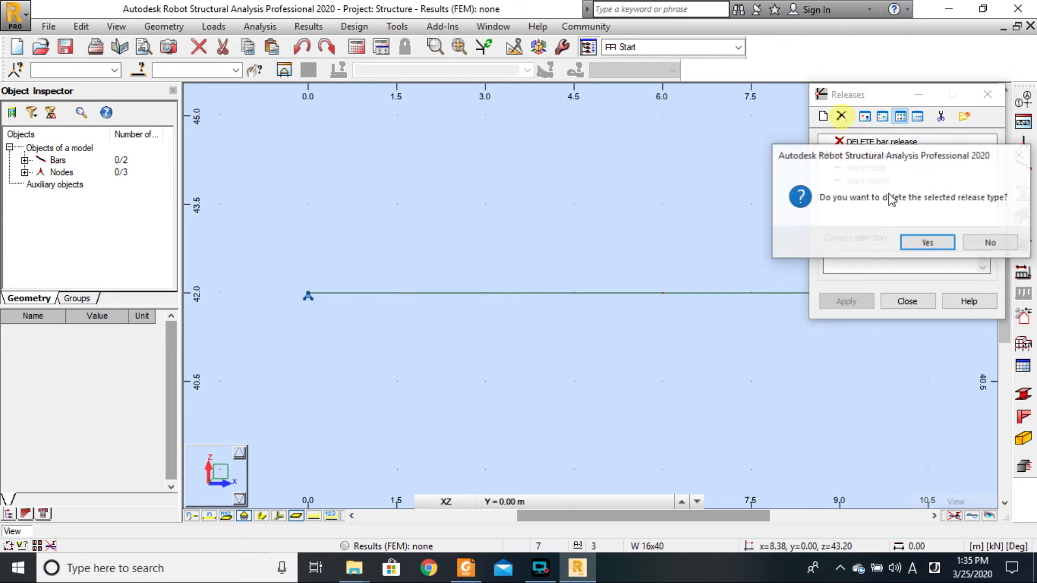
{"action": "left_click", "coordinate": [924, 241]}
{"action": "left_click", "coordinate": [859, 155]}
{"action": "left_click", "coordinate": [841, 116]}
{"action": "left_click", "coordinate": [924, 241]}
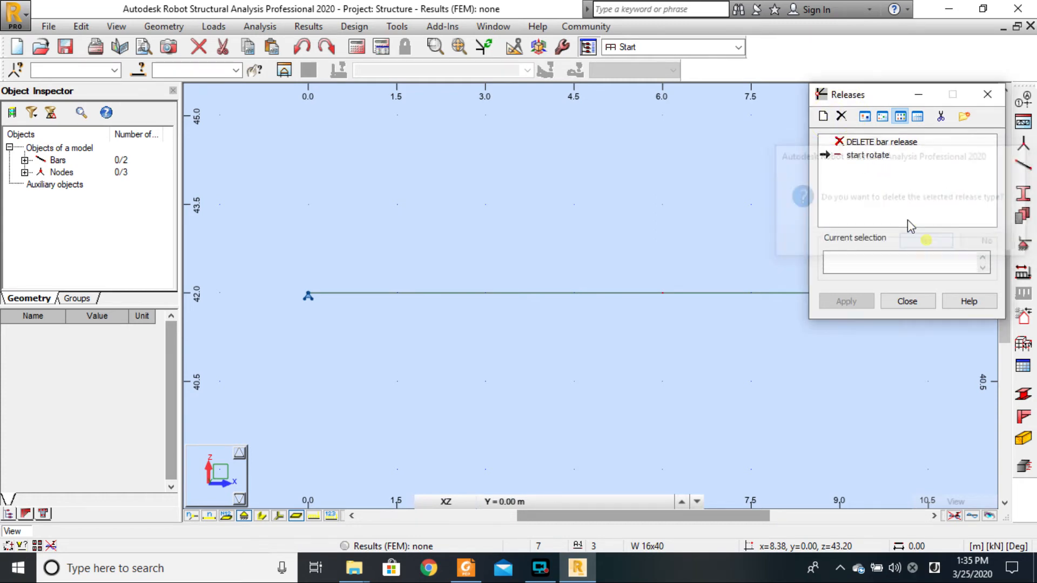
{"action": "left_click", "coordinate": [859, 155]}
{"action": "left_click", "coordinate": [841, 116]}
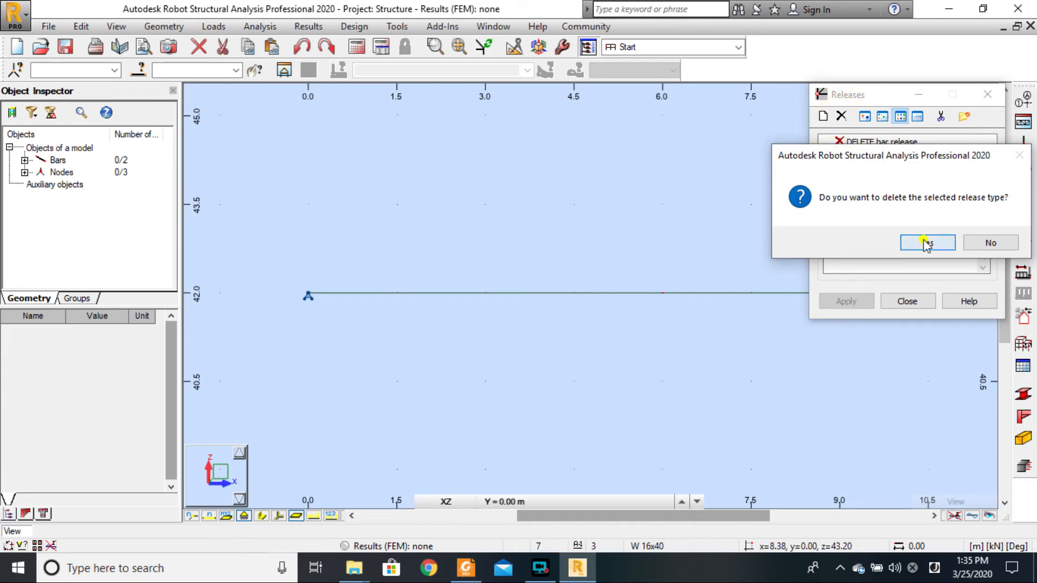
{"action": "left_click", "coordinate": [925, 242]}
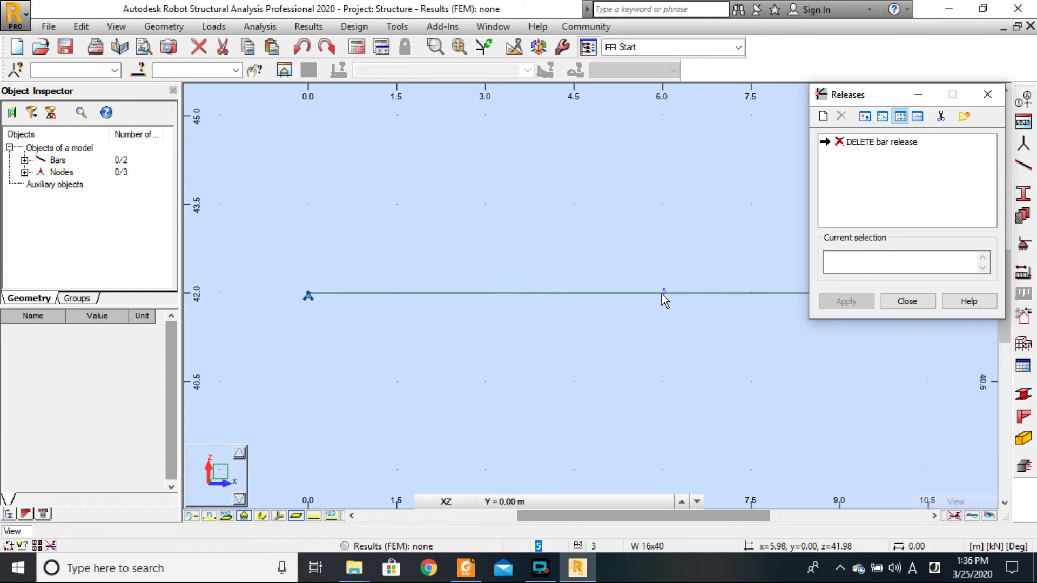
Add a bar release type labelled "start released rotate" with only Ry released at the End
{"action": "left_click", "coordinate": [823, 117]}
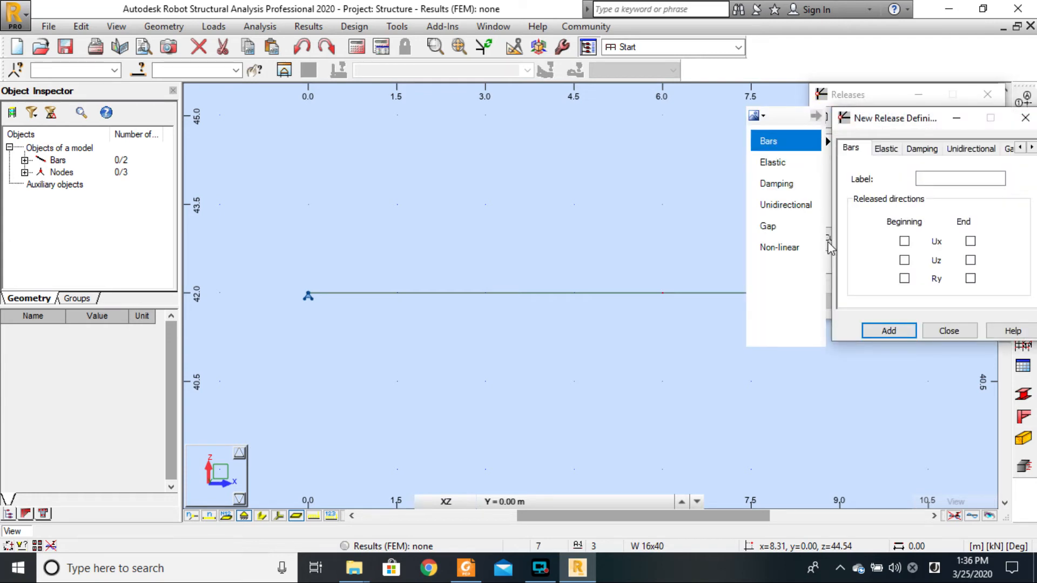
{"action": "left_click_drag", "start_coordinate": [917, 120], "coordinate": [862, 118]}
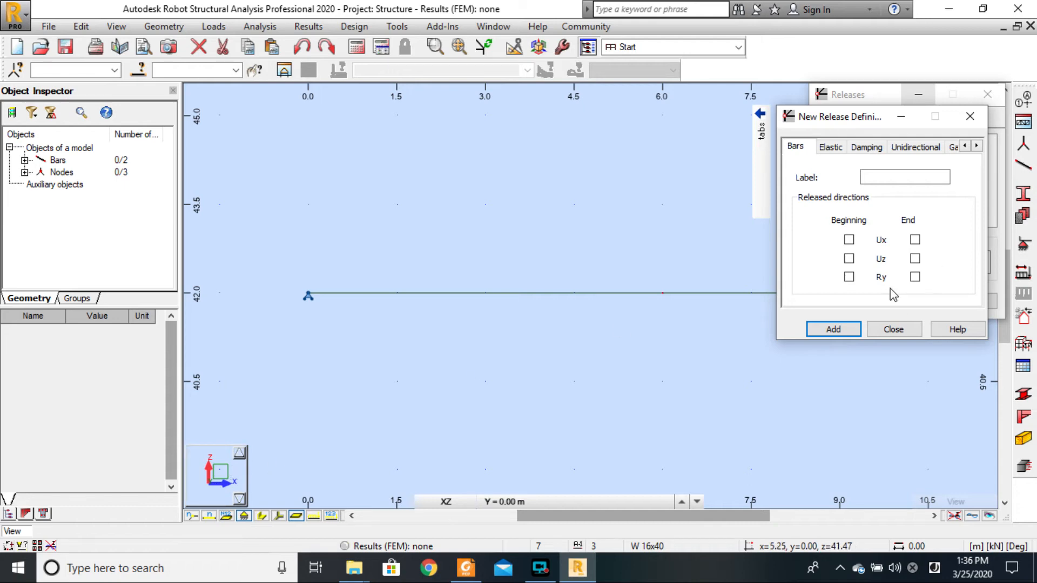
{"action": "left_click", "coordinate": [912, 278]}
{"action": "left_click", "coordinate": [878, 172]}
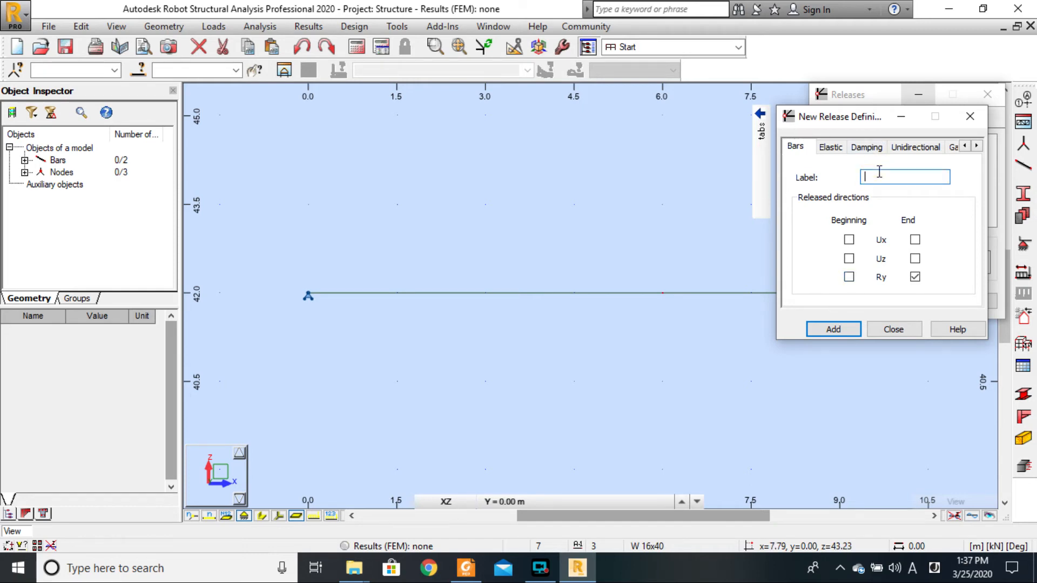
{"action": "type", "text": "start "}
{"action": "type", "text": "released"}
{"action": "type", "text": " t"}
{"action": "type", "text": "otate"}
{"action": "left_click", "coordinate": [849, 328]}
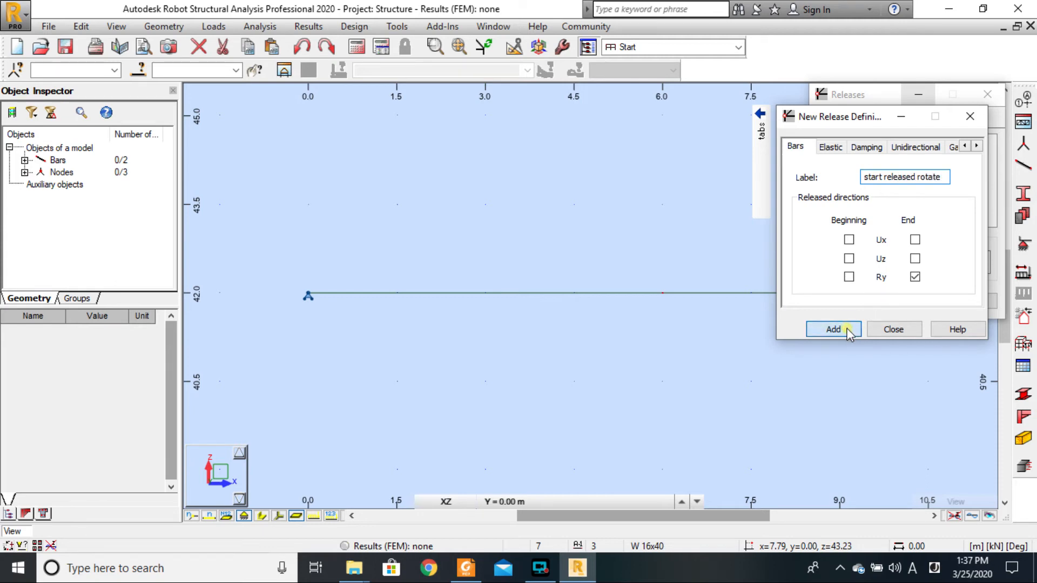
{"action": "left_click", "coordinate": [895, 331]}
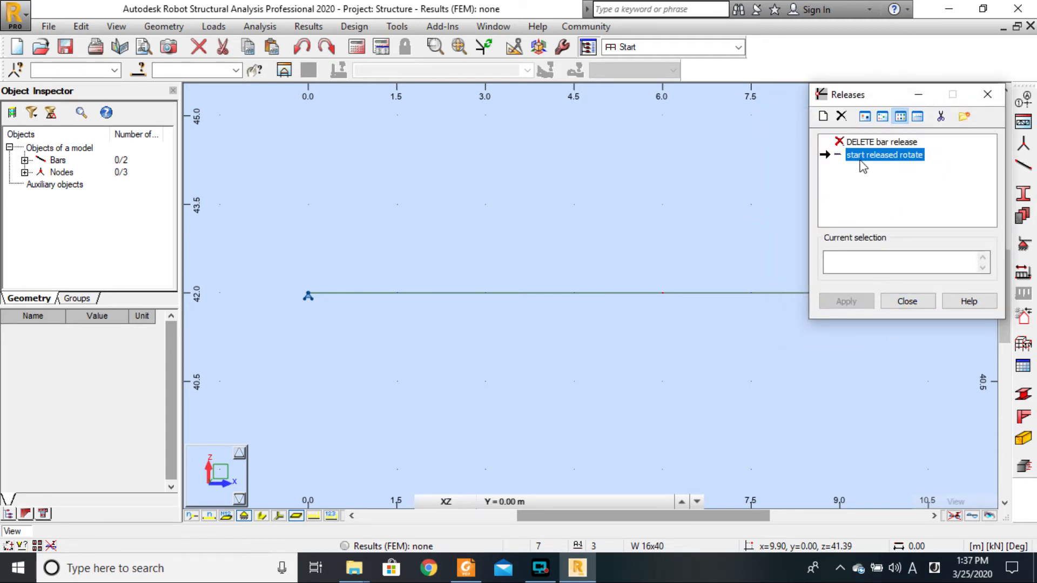
Examine the direction arrows of the 6 m bar to tell its beginning from its end for the release
{"action": "left_click_drag", "start_coordinate": [881, 95], "coordinate": [875, 38]}
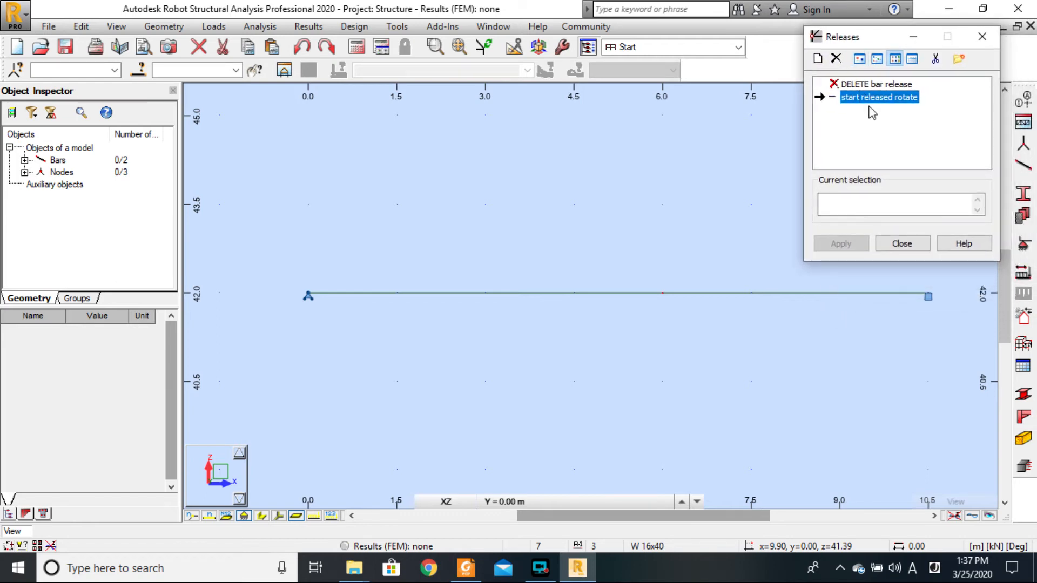
{"action": "left_click", "coordinate": [397, 294]}
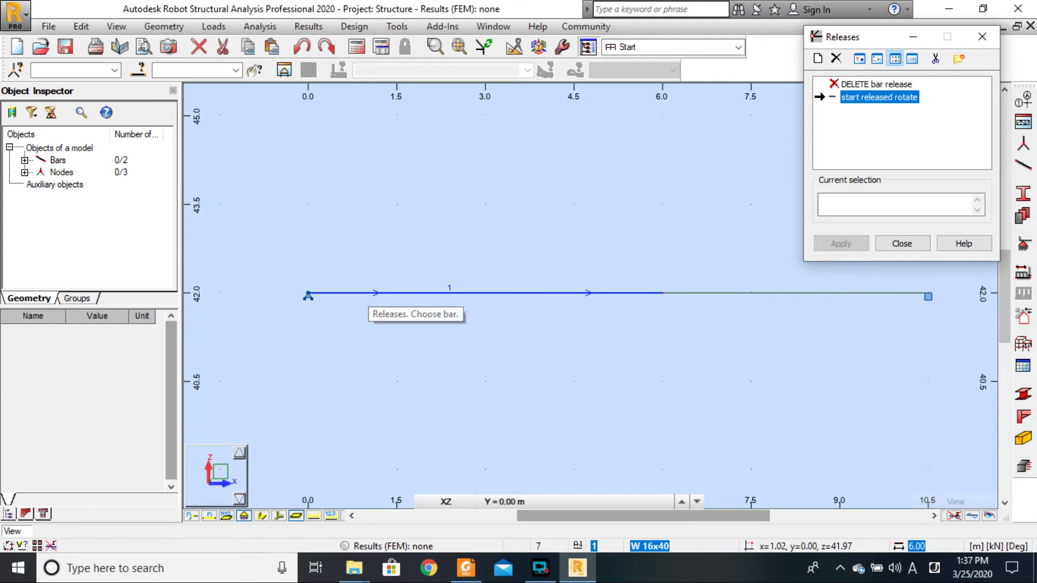
{"action": "scroll", "coordinate": [368, 294], "scroll_direction": "up", "scroll_amount": 5}
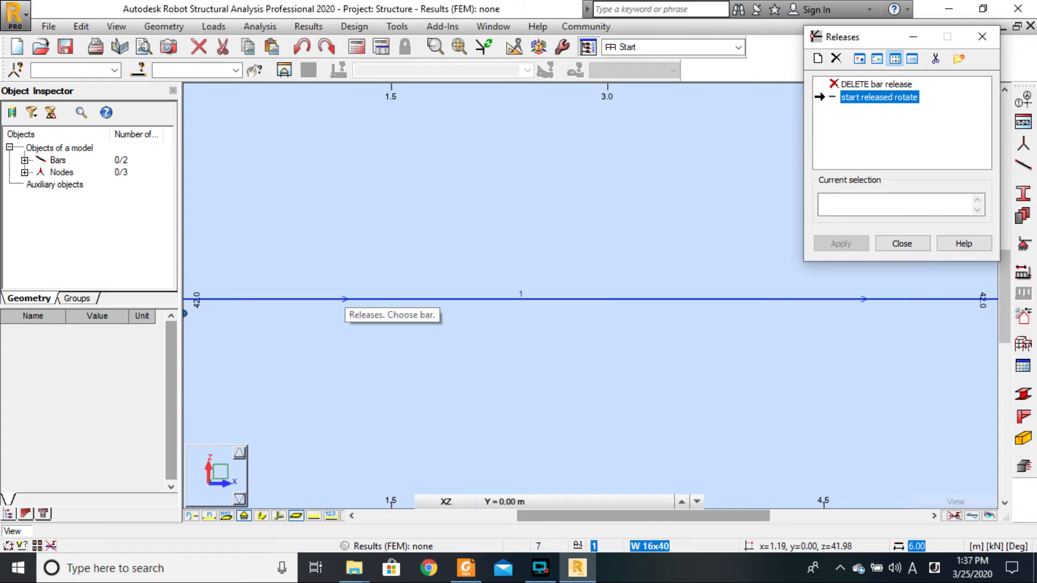
{"action": "scroll", "coordinate": [344, 296], "scroll_direction": "down", "scroll_amount": 3}
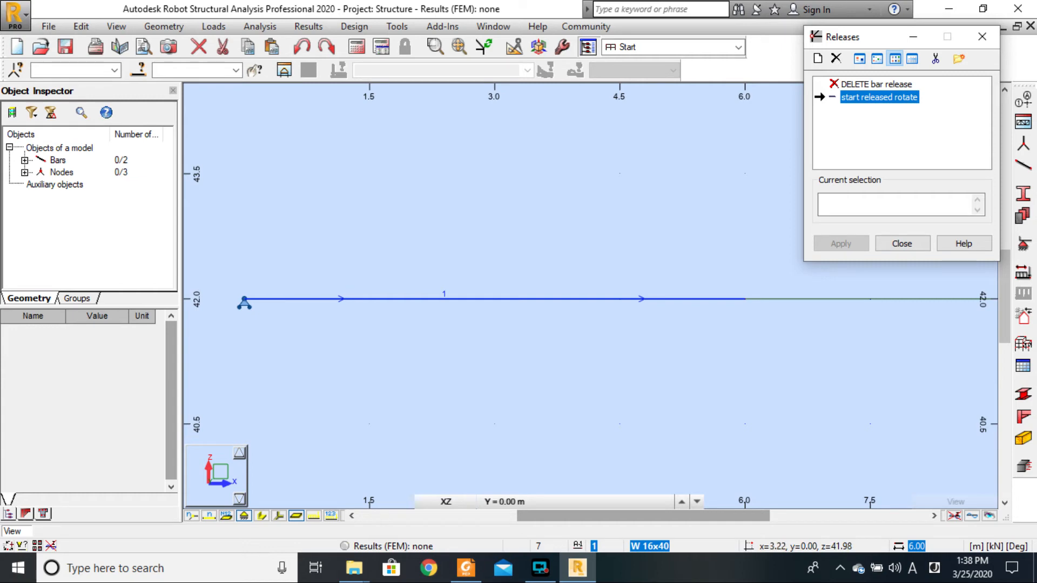
{"action": "left_click", "coordinate": [550, 299]}
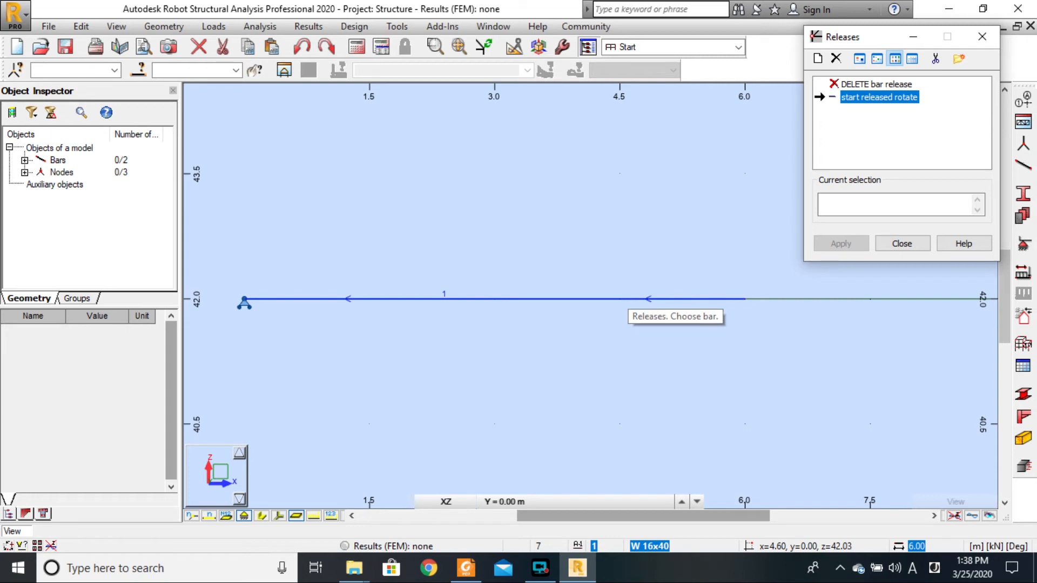
Add a release type labelled "end released rotate" based on "start released rotate", keeping Ry released at the End
{"action": "double_click", "coordinate": [862, 99]}
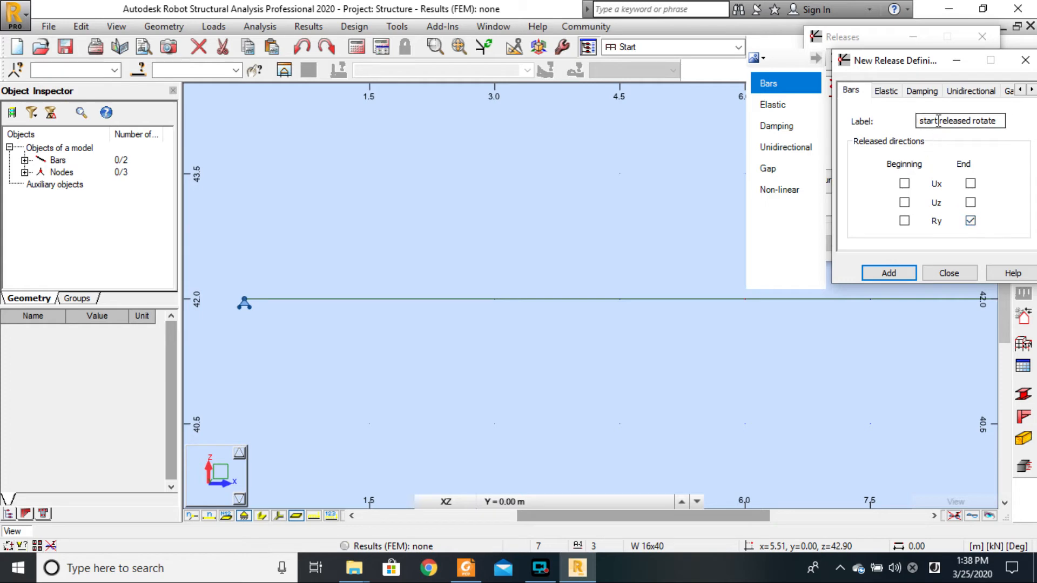
{"action": "left_click_drag", "start_coordinate": [938, 121], "coordinate": [918, 121]}
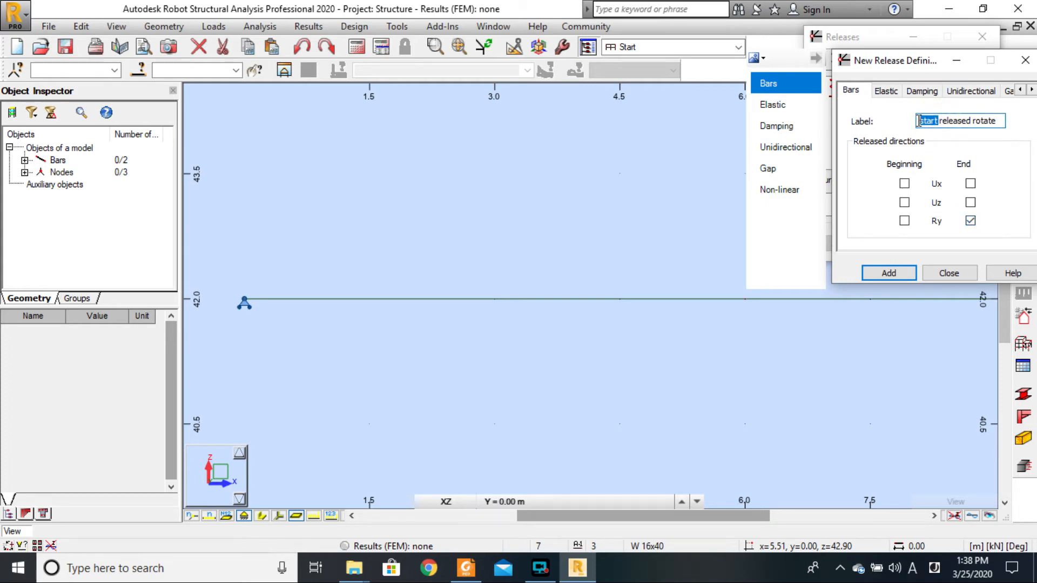
{"action": "type", "text": "end"}
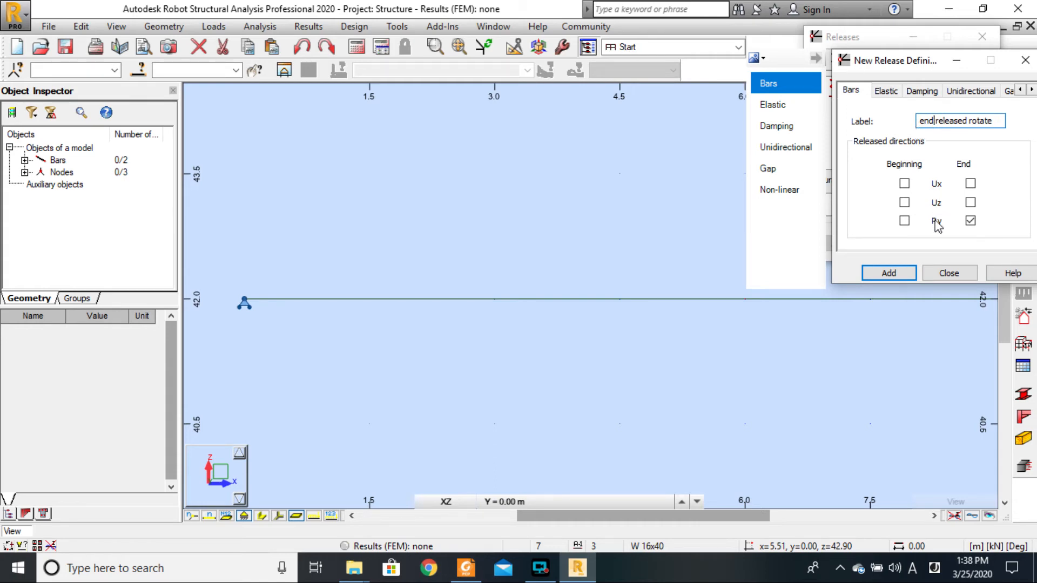
{"action": "left_click", "coordinate": [900, 274]}
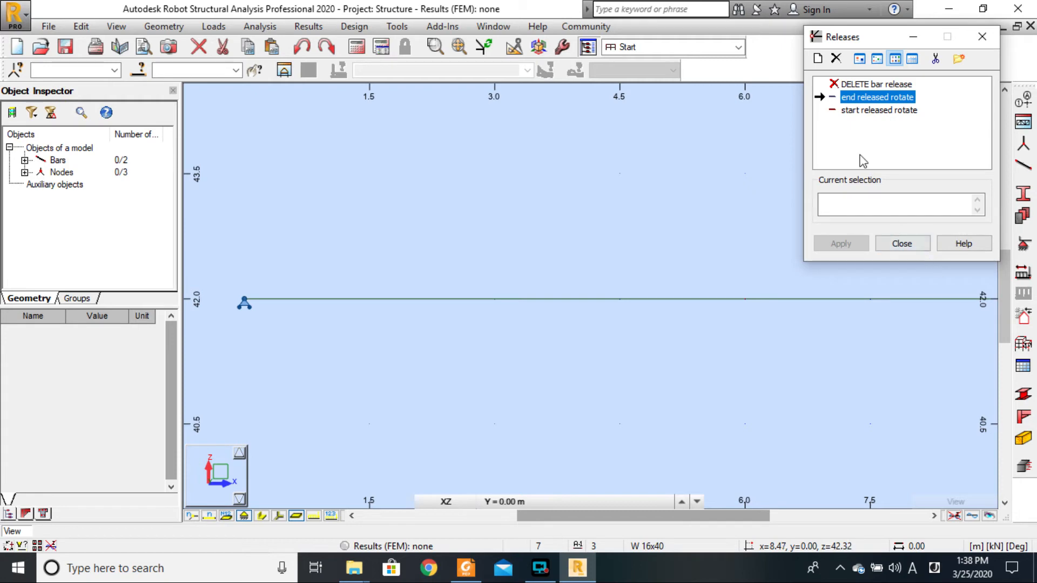
Delete the "start released rotate" release type from the Releases list
{"action": "left_click", "coordinate": [845, 111]}
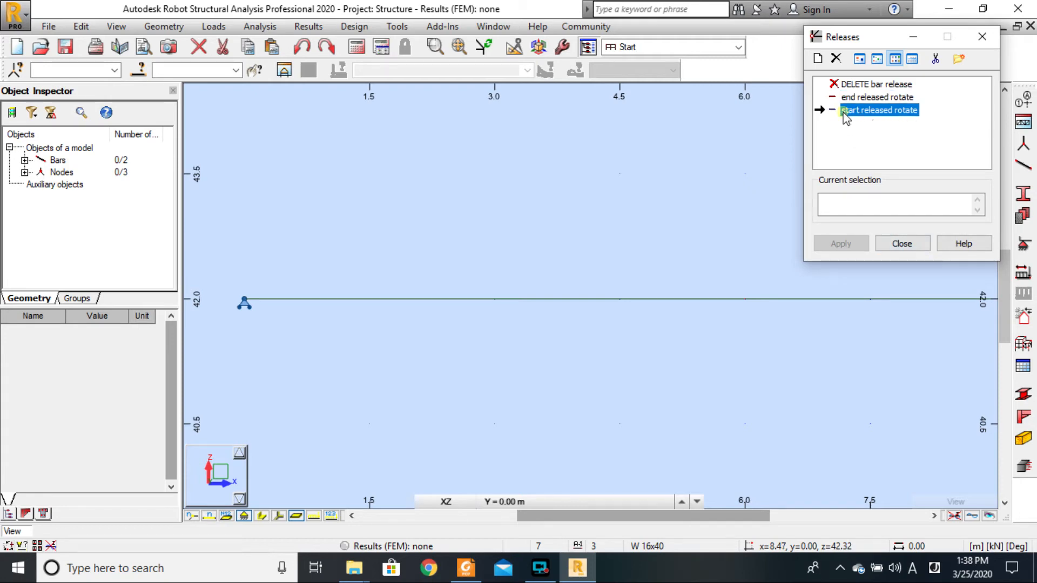
{"action": "left_click", "coordinate": [836, 59]}
{"action": "left_click", "coordinate": [929, 188]}
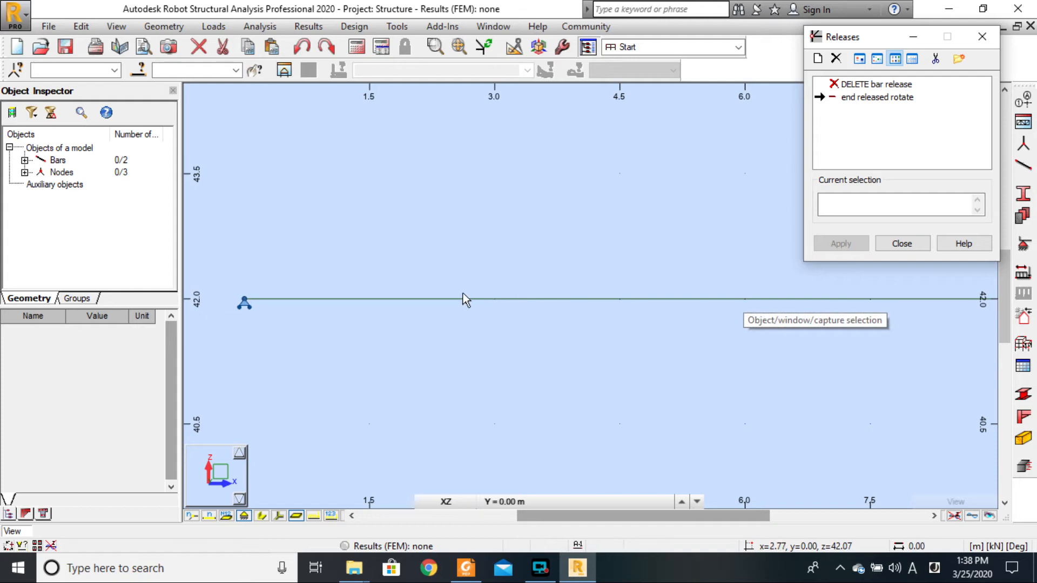
Assign the "end released rotate" release to the 6 m and 4.5 m bars at their shared node at x = 6.0
{"action": "left_click", "coordinate": [384, 299]}
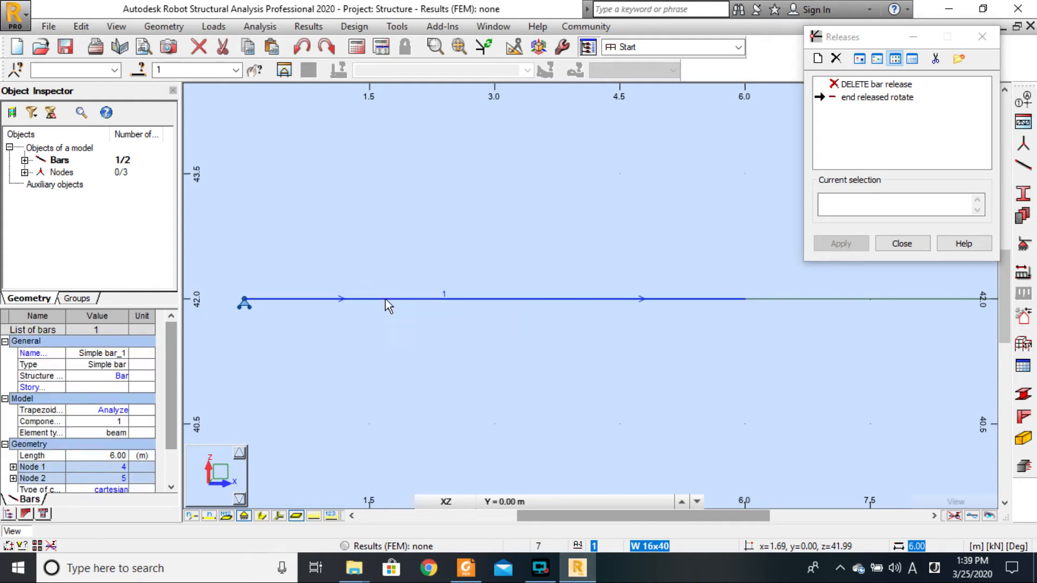
{"action": "left_click", "coordinate": [876, 38]}
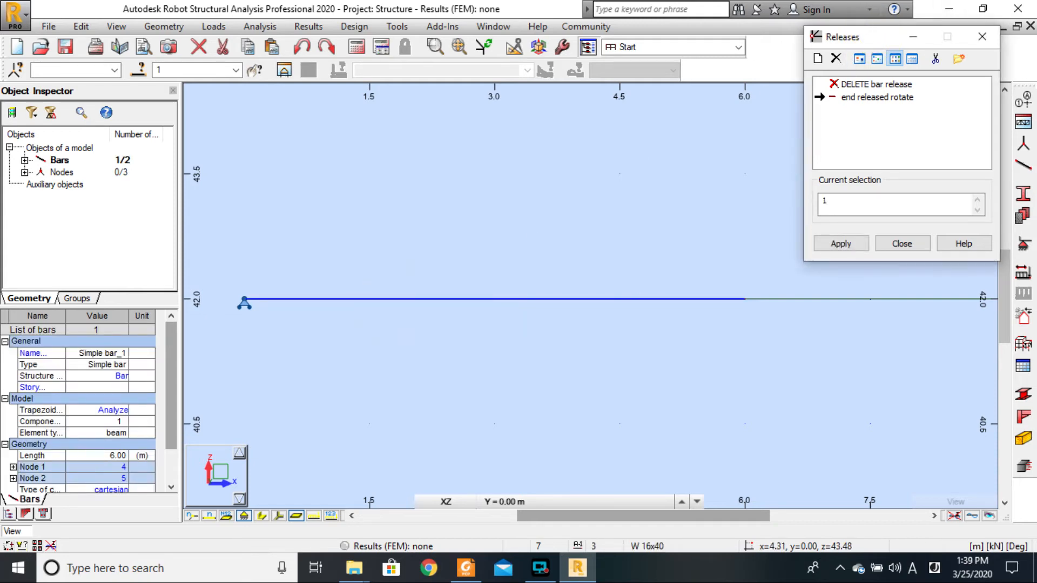
{"action": "left_click", "coordinate": [362, 299]}
{"action": "left_click", "coordinate": [362, 300]}
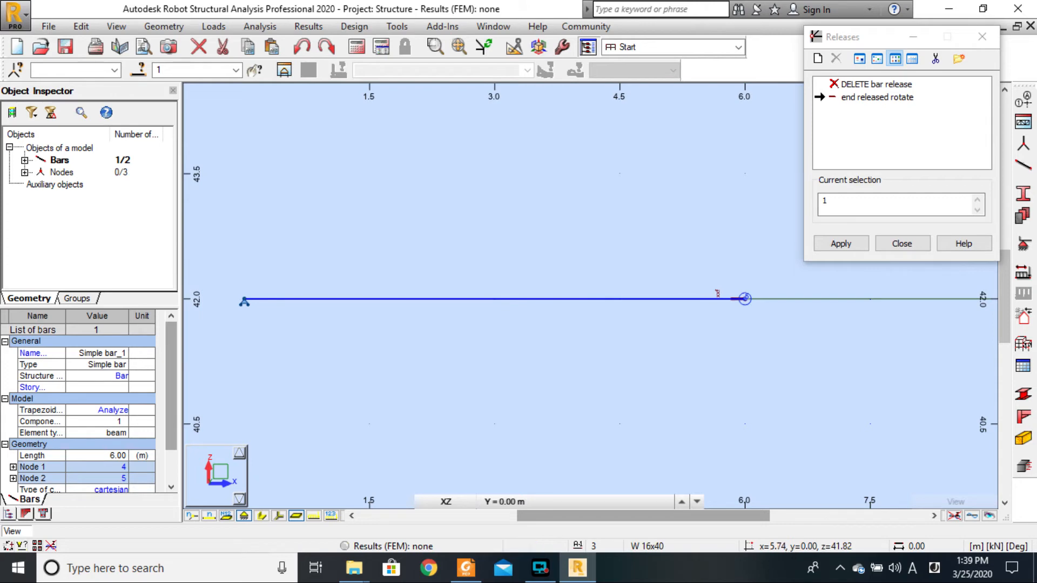
{"action": "left_click_drag", "start_coordinate": [646, 516], "coordinate": [780, 514]}
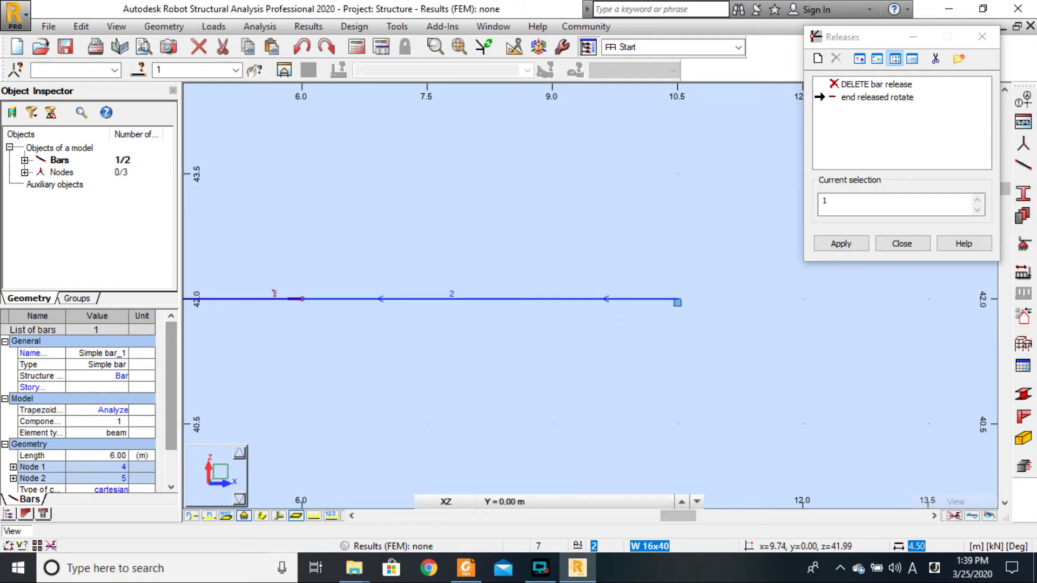
{"action": "left_click", "coordinate": [613, 299]}
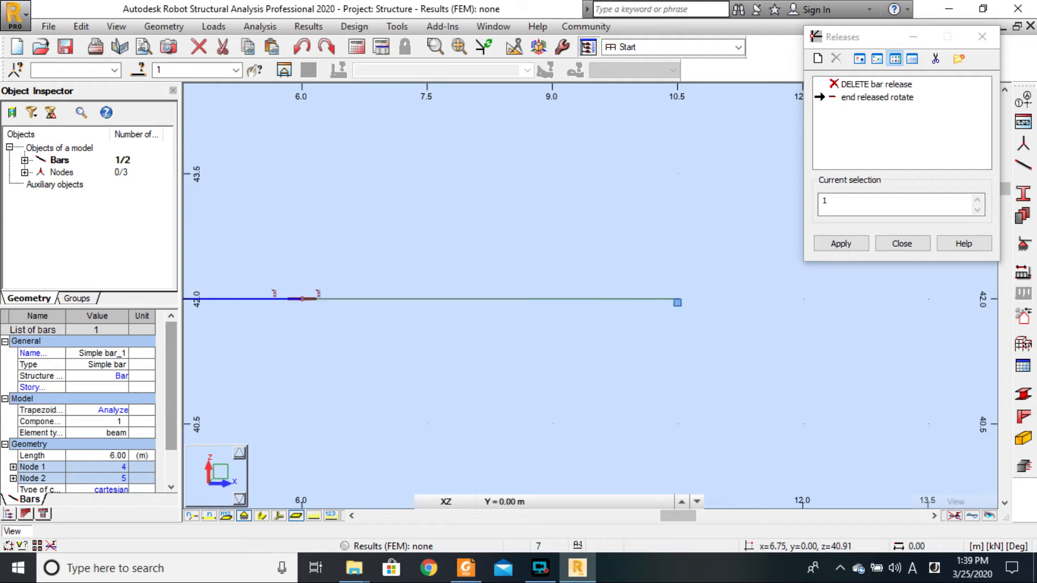
Examine the release symbols at the x = 6.0 node, then finish assigning releases and clear the bar selection
{"action": "scroll", "coordinate": [262, 291], "scroll_direction": "up", "scroll_amount": 2}
{"action": "scroll", "coordinate": [327, 306], "scroll_direction": "up", "scroll_amount": 4}
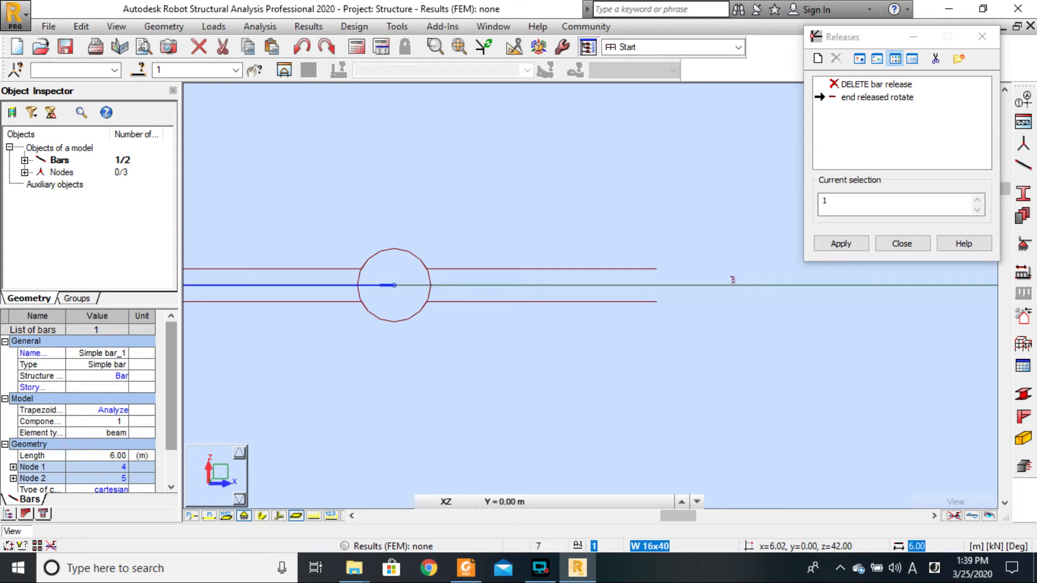
{"action": "scroll", "coordinate": [733, 280], "scroll_direction": "down", "scroll_amount": 10}
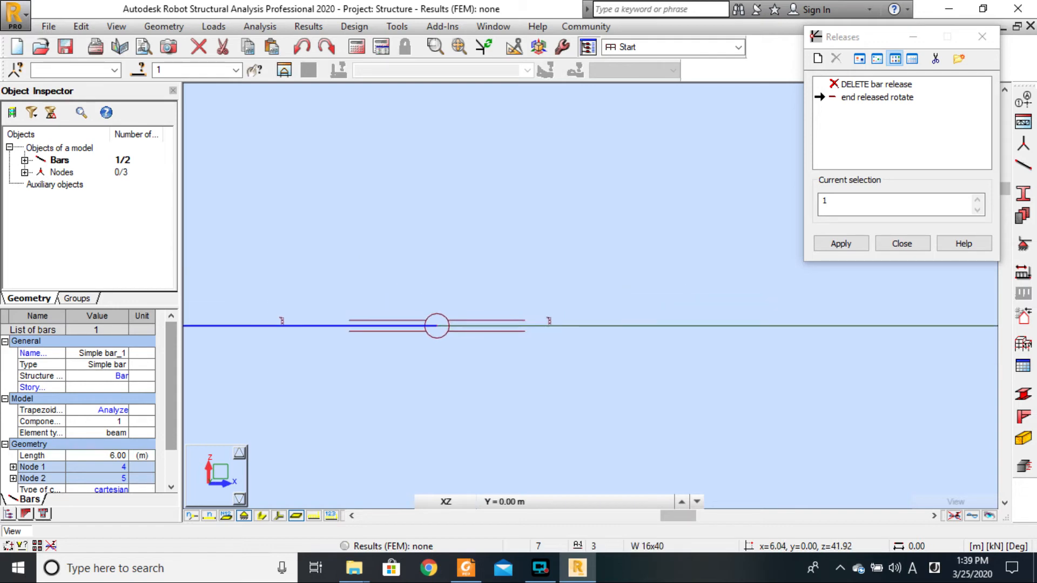
{"action": "scroll", "coordinate": [457, 366], "scroll_direction": "down", "scroll_amount": 5}
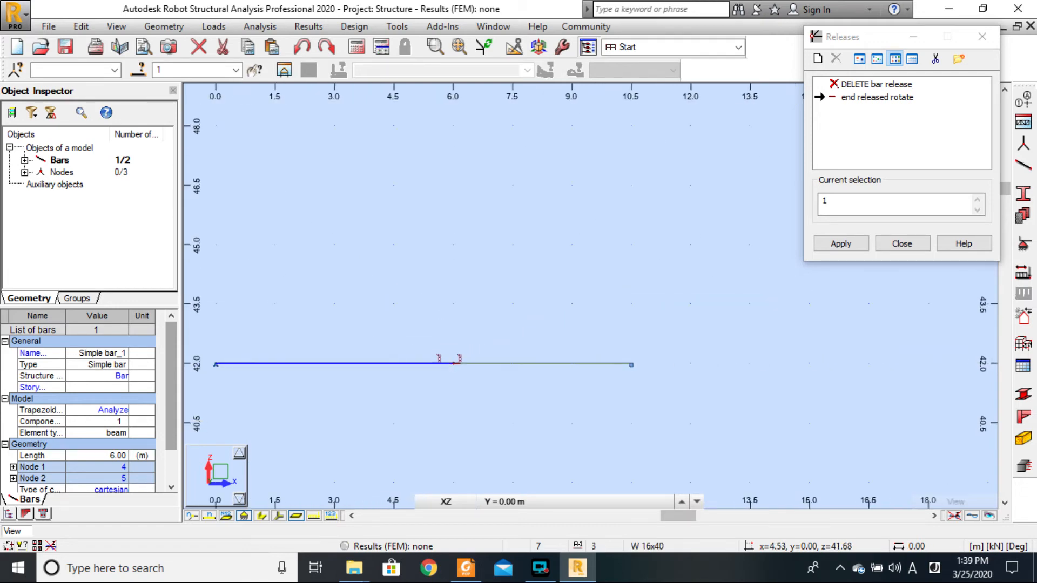
{"action": "middle_click_drag", "start_coordinate": [373, 384], "coordinate": [502, 329]}
{"action": "scroll", "coordinate": [535, 298], "scroll_direction": "up", "scroll_amount": 3}
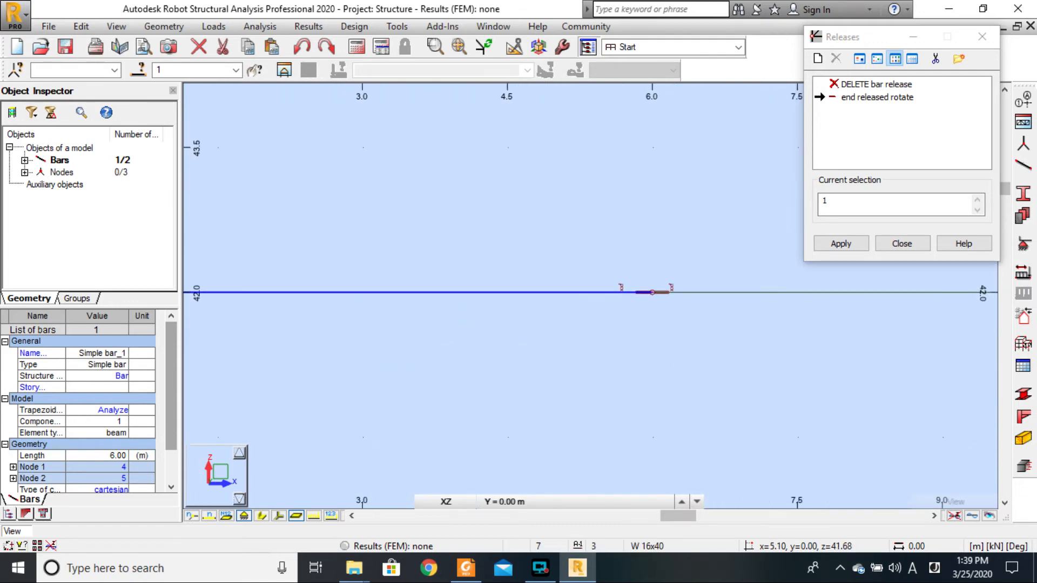
{"action": "scroll", "coordinate": [574, 322], "scroll_direction": "down", "scroll_amount": 2}
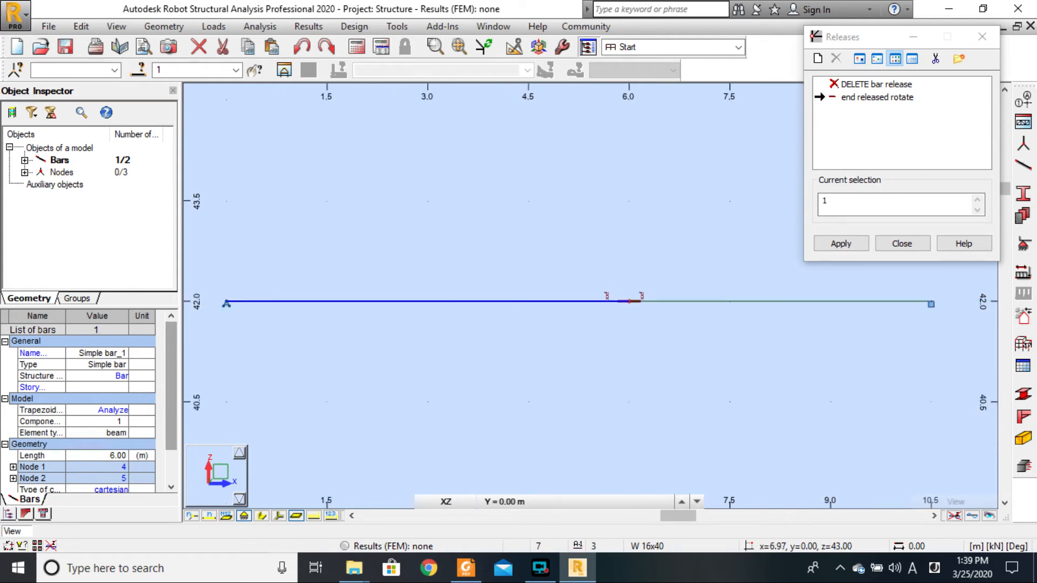
{"action": "left_click", "coordinate": [849, 254]}
{"action": "left_click", "coordinate": [883, 243]}
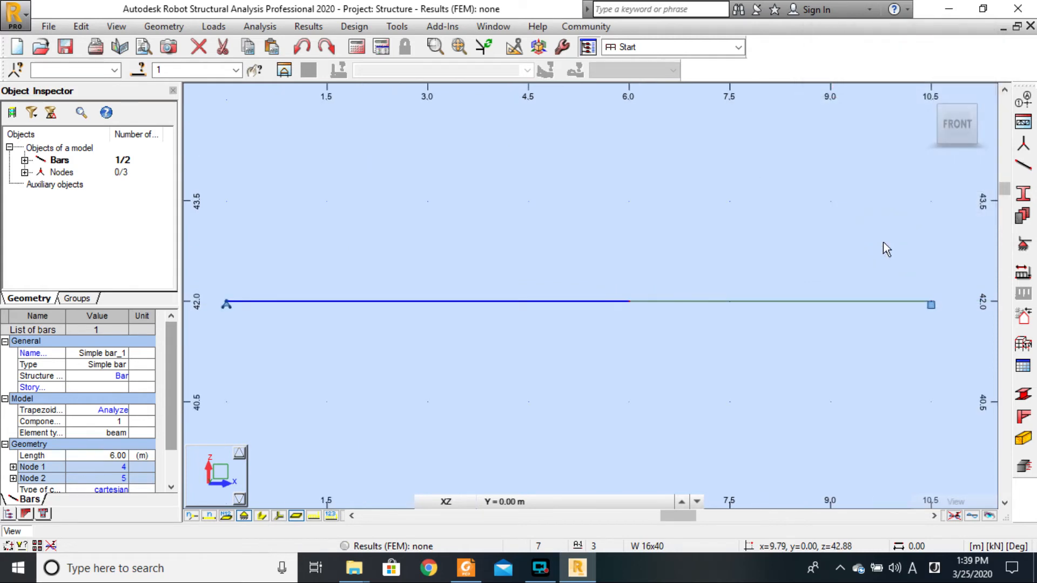
{"action": "left_click", "coordinate": [572, 371]}
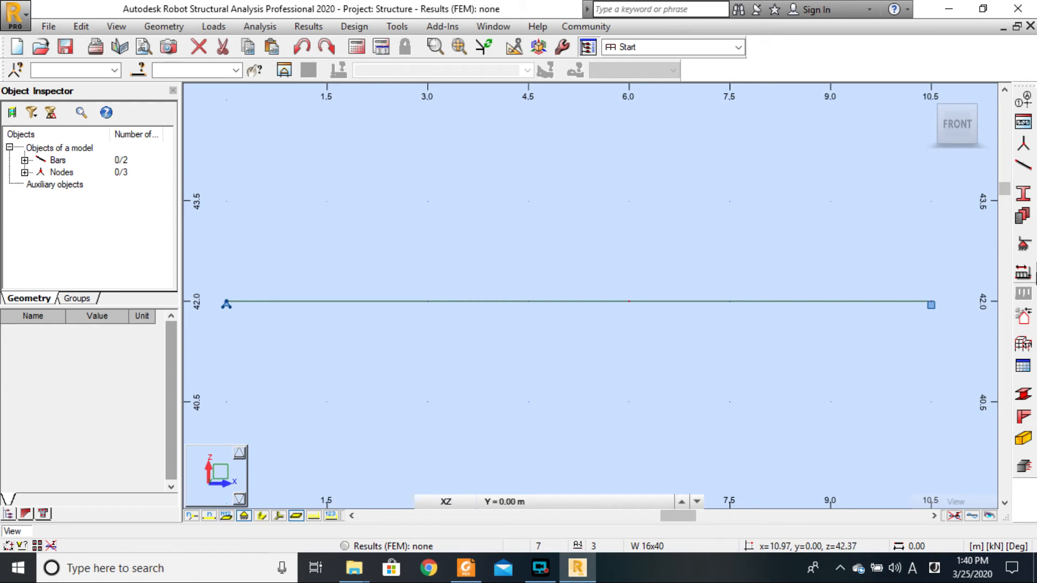
Add a live load case named LL1 and finish defining load types
{"action": "left_click", "coordinate": [1023, 274]}
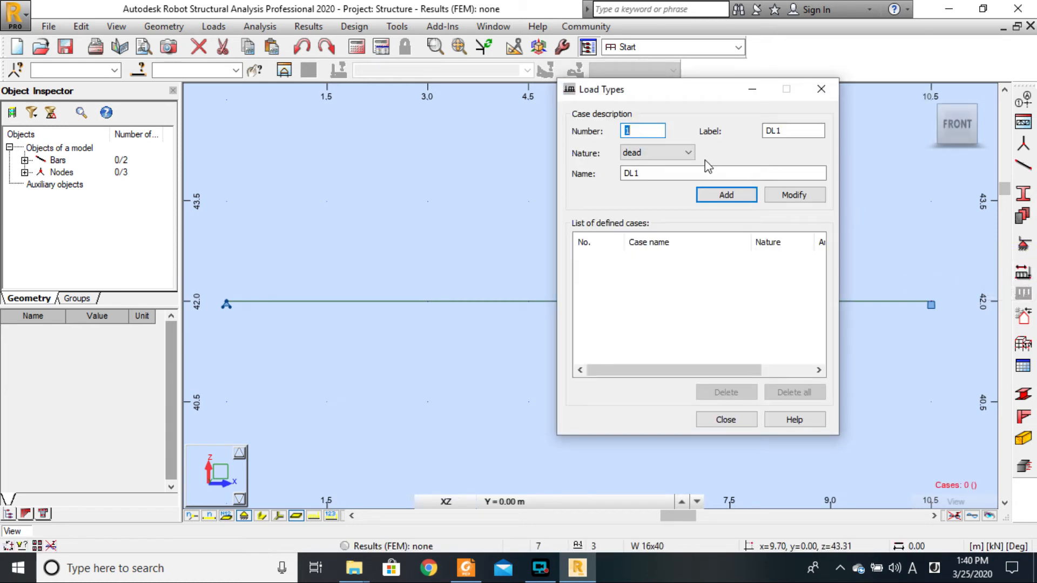
{"action": "left_click", "coordinate": [686, 154]}
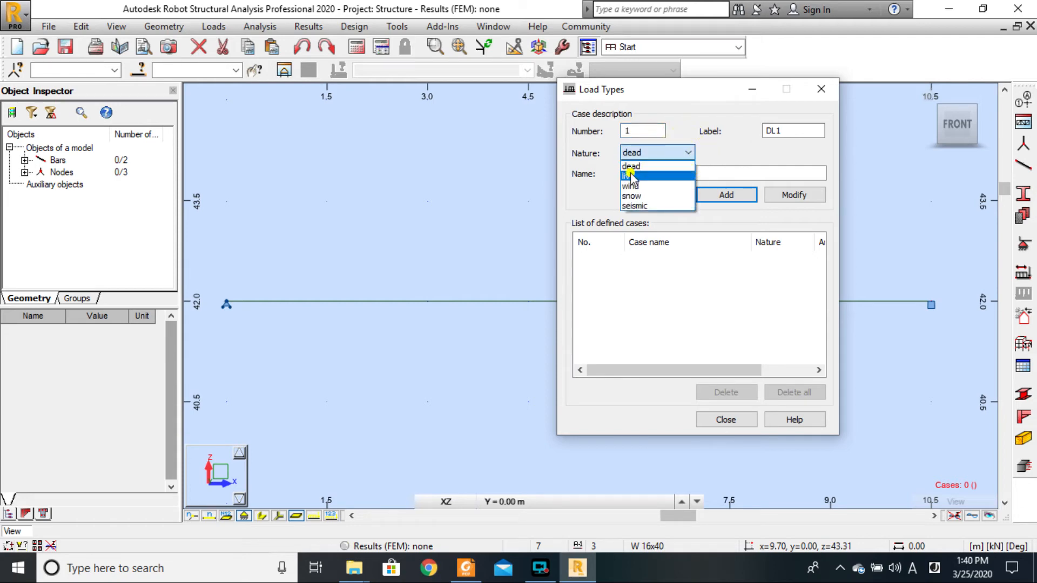
{"action": "left_click", "coordinate": [666, 169]}
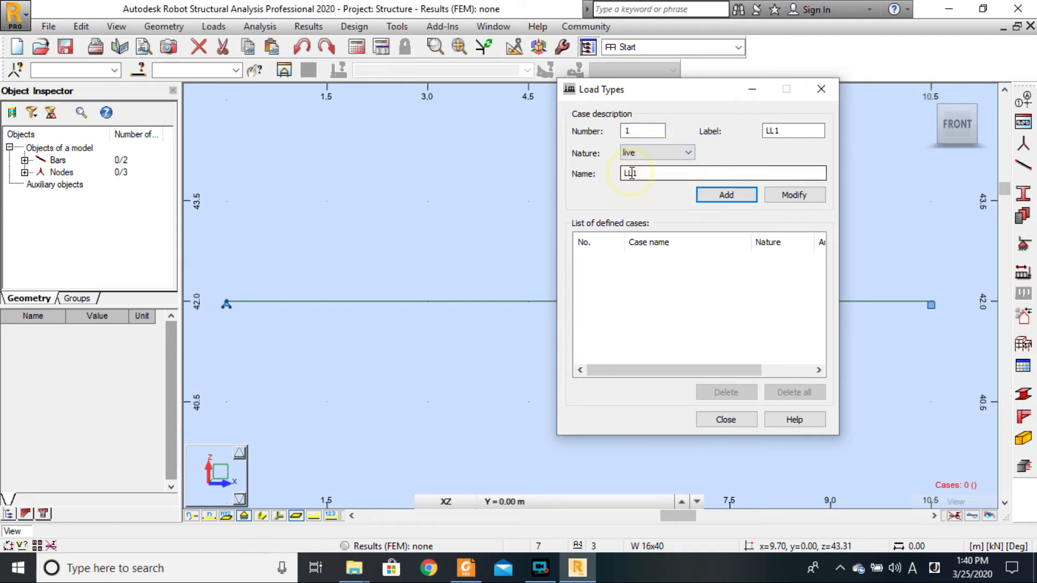
{"action": "left_click", "coordinate": [724, 192]}
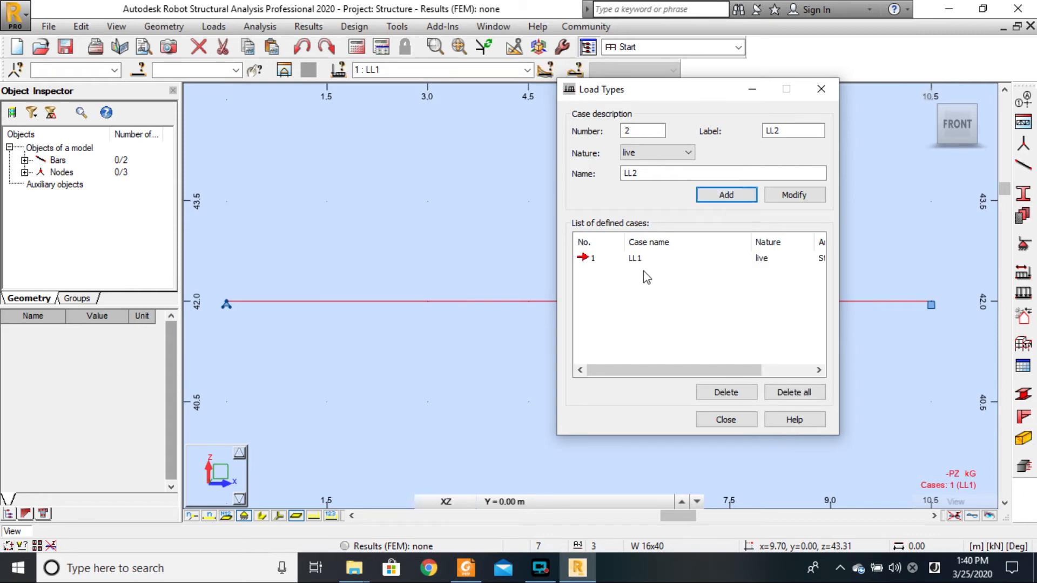
{"action": "left_click", "coordinate": [726, 420]}
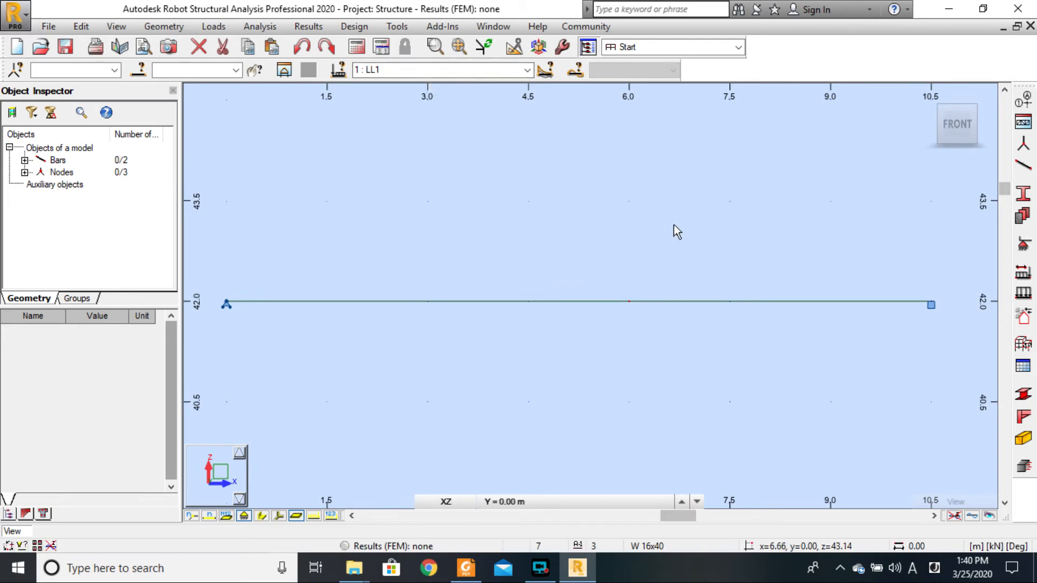
{"action": "left_click", "coordinate": [1023, 294]}
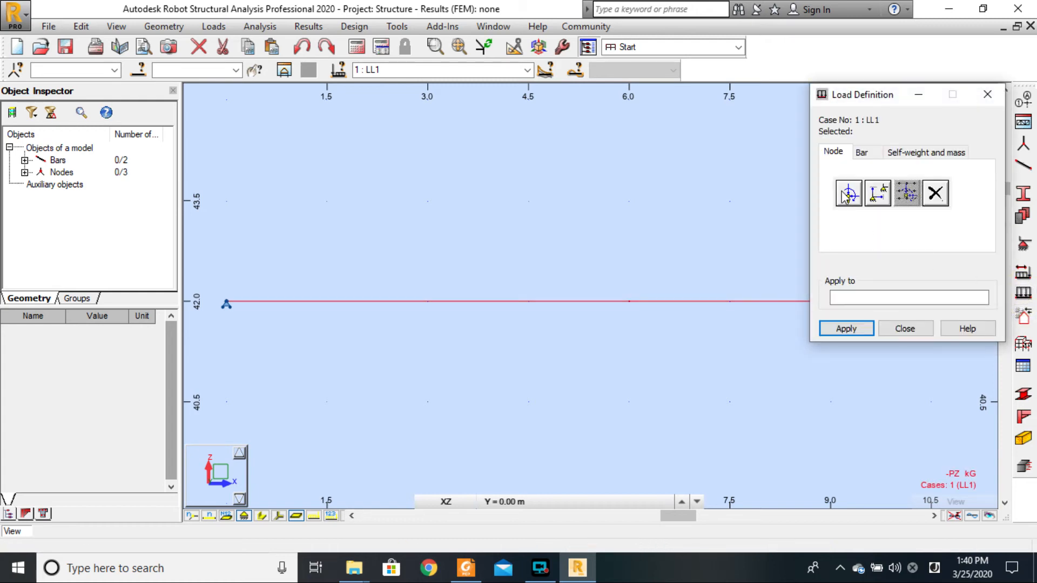
{"action": "left_click", "coordinate": [466, 568]}
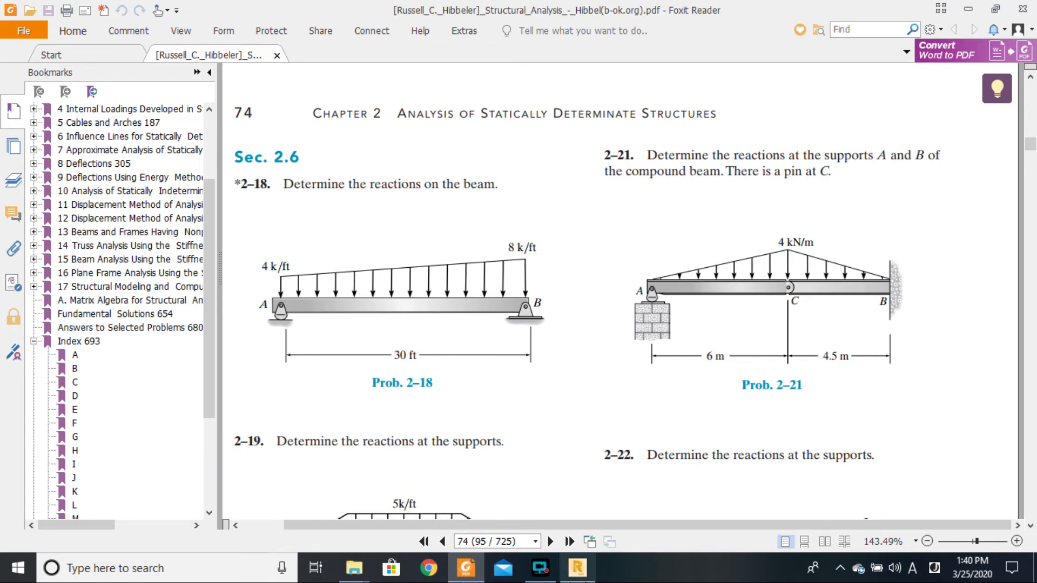
{"action": "left_click", "coordinate": [577, 568]}
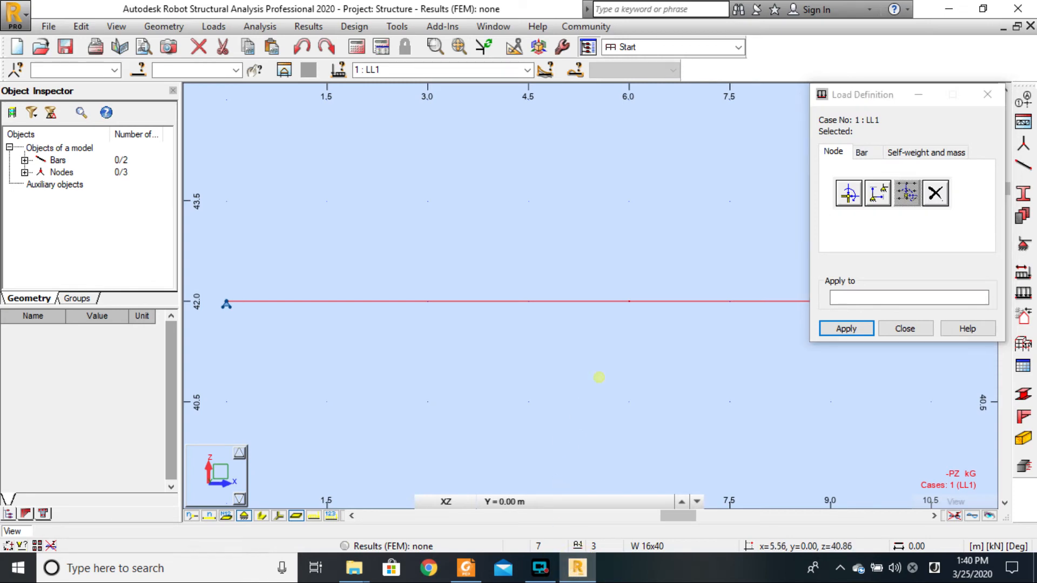
{"action": "left_click", "coordinate": [986, 94]}
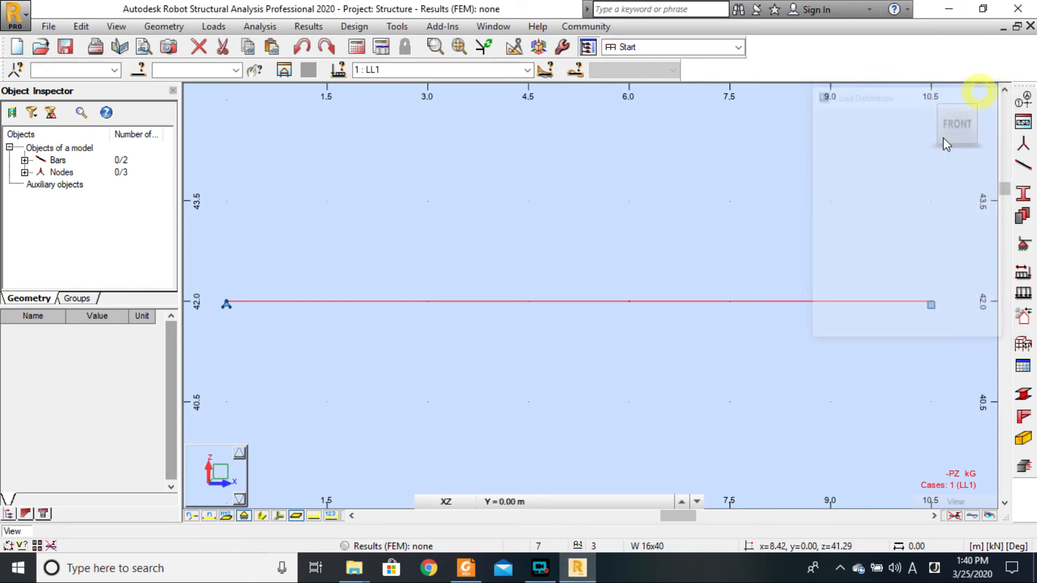
Define a trapezoidal bar load in global Z with p1 = 0 and p2 = -4 kN/m, checking the peak against Problem 2–21 in Foxit Reader
{"action": "left_click", "coordinate": [1023, 293]}
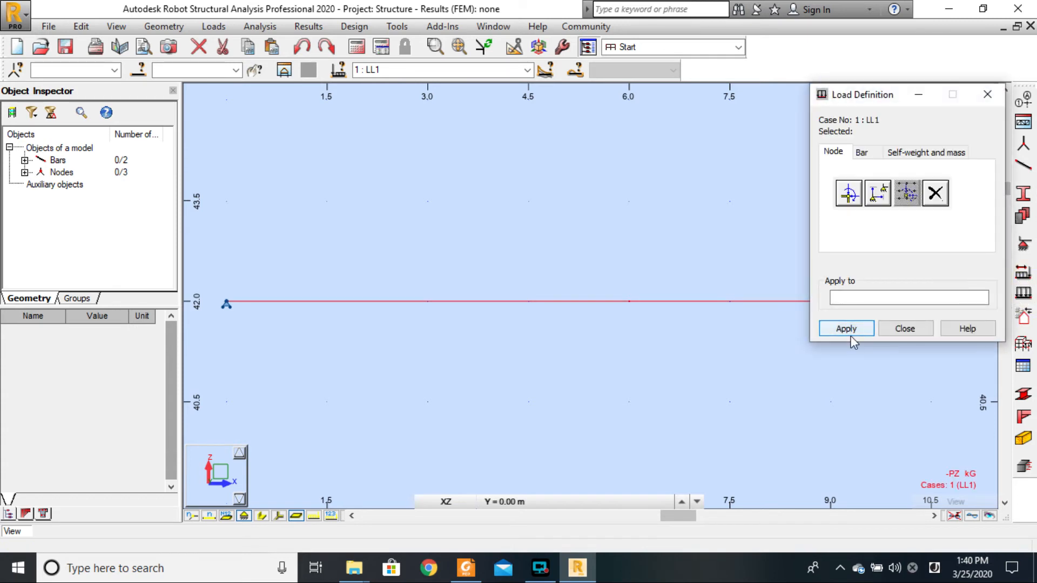
{"action": "left_click", "coordinate": [862, 152]}
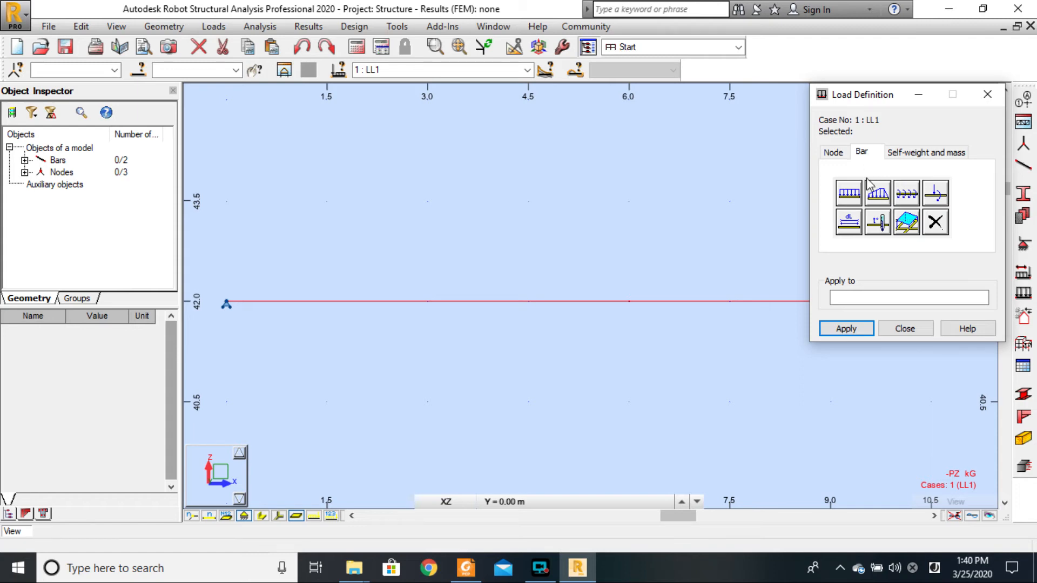
{"action": "left_click", "coordinate": [879, 193]}
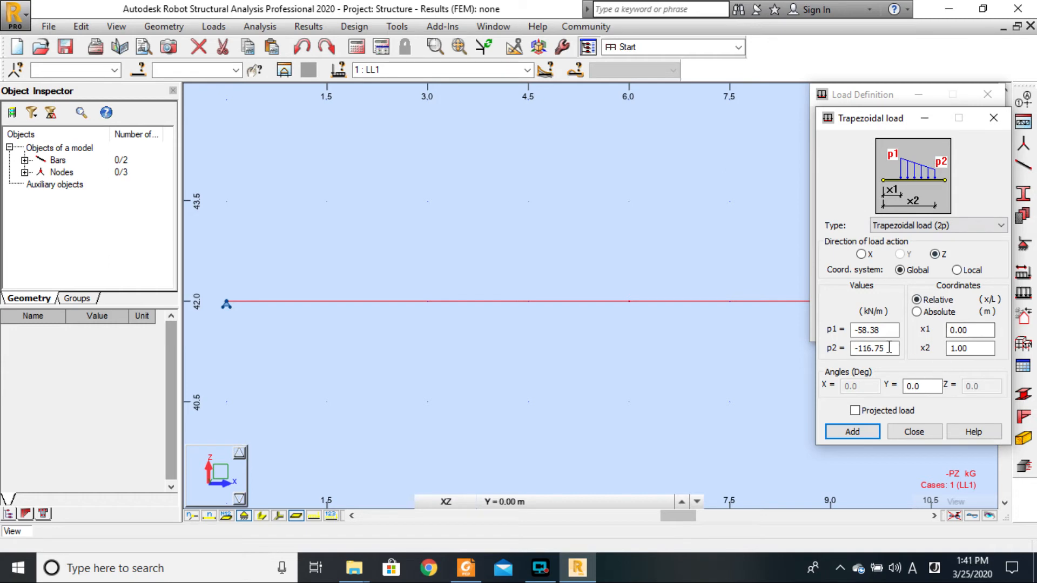
{"action": "double_click", "coordinate": [882, 331]}
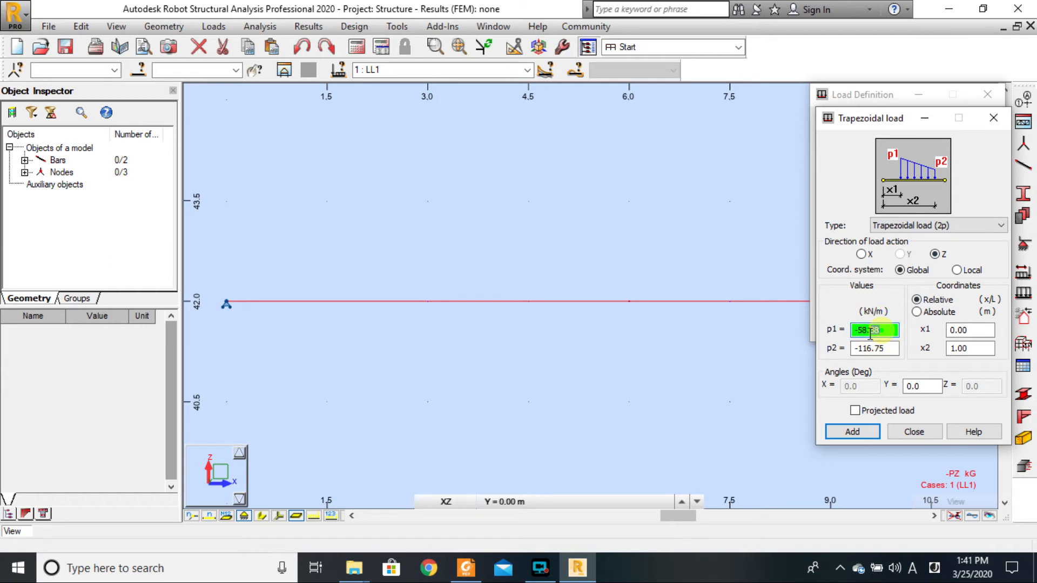
{"action": "type", "text": "0"}
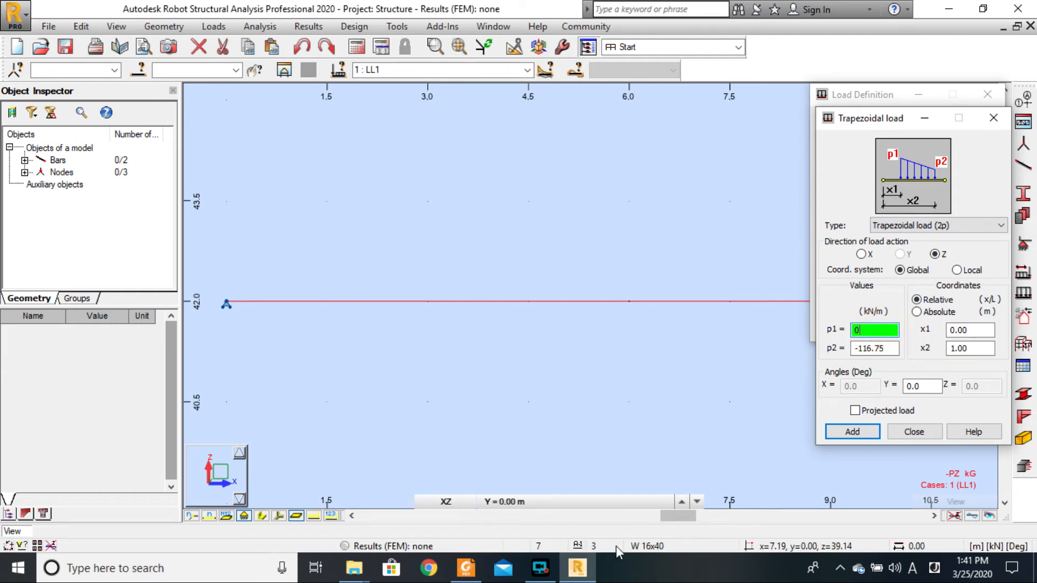
{"action": "mouse_move", "coordinate": [559, 577]}
{"action": "left_click", "coordinate": [466, 568]}
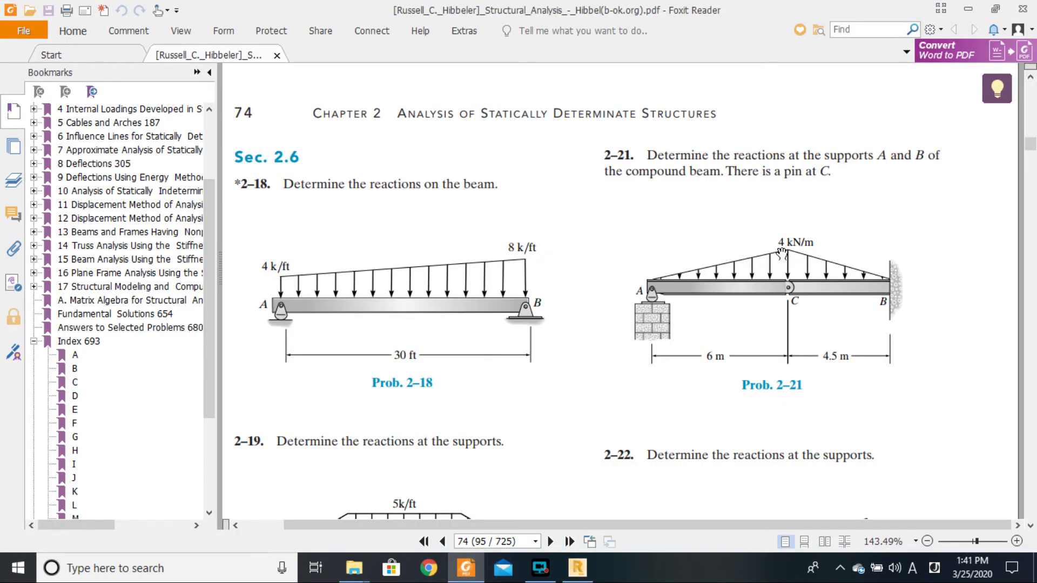
{"action": "left_click", "coordinate": [577, 568]}
{"action": "left_click_drag", "start_coordinate": [896, 346], "coordinate": [853, 348]}
{"action": "type", "text": "-4"}
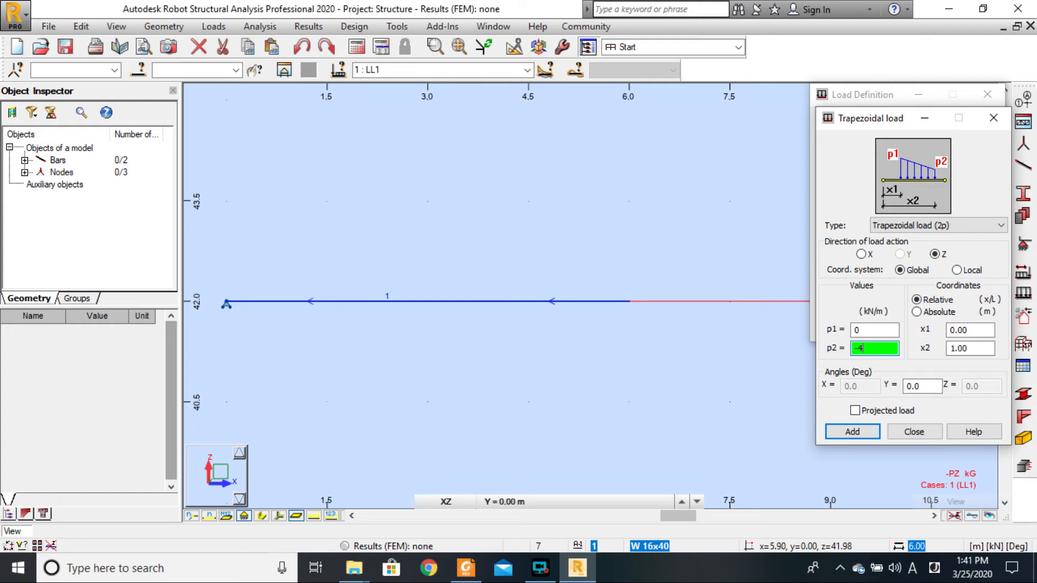
Add the trapezoidal load over relative coordinates 0.00 to 1.00 and apply it to the 6 m bar, increasing toward x = 6.0
{"action": "scroll", "coordinate": [590, 364], "scroll_direction": "down", "scroll_amount": 3}
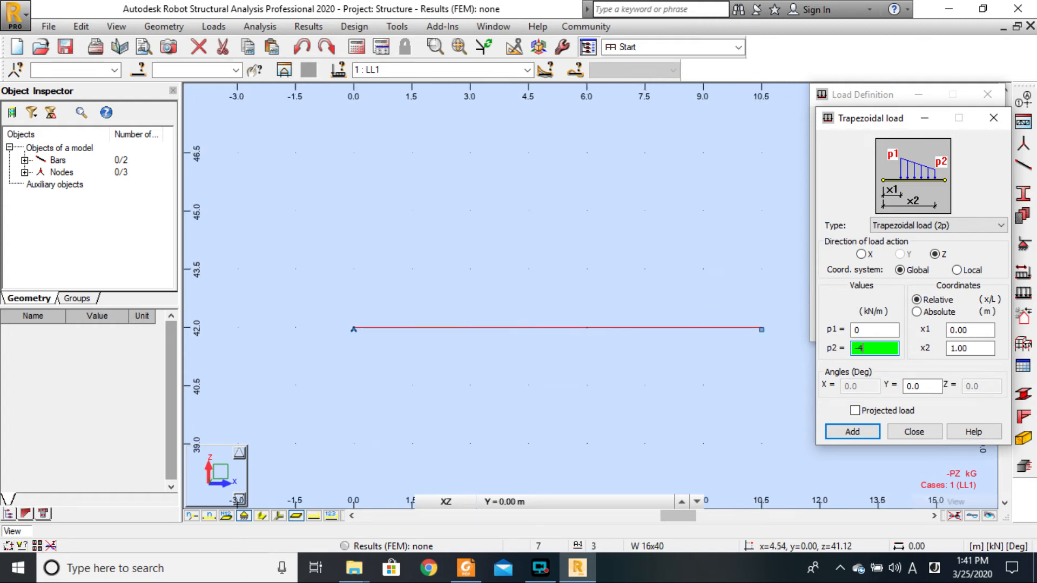
{"action": "scroll", "coordinate": [467, 302], "scroll_direction": "up", "scroll_amount": 2}
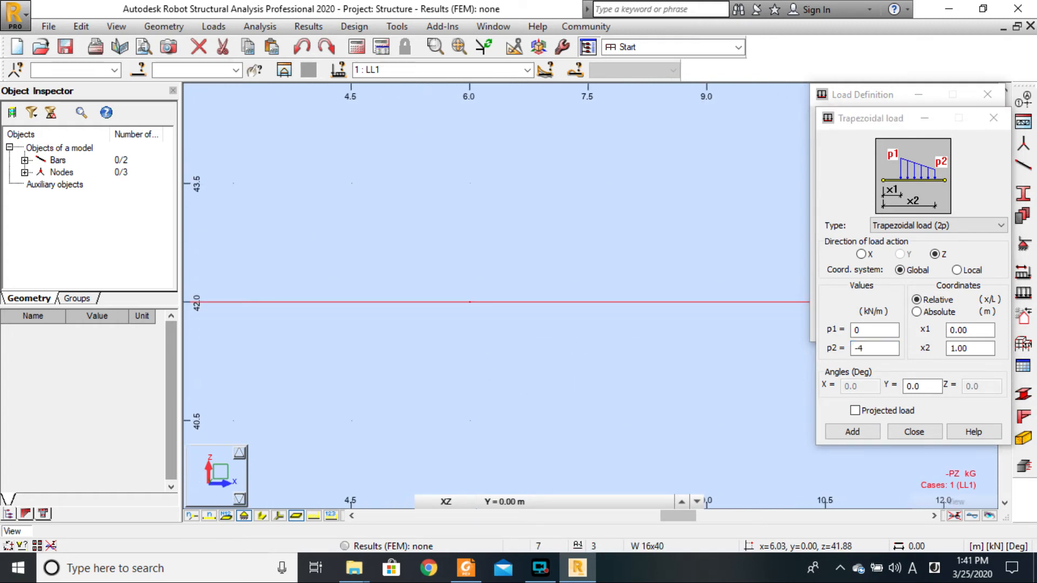
{"action": "scroll", "coordinate": [735, 334], "scroll_direction": "down", "scroll_amount": 2}
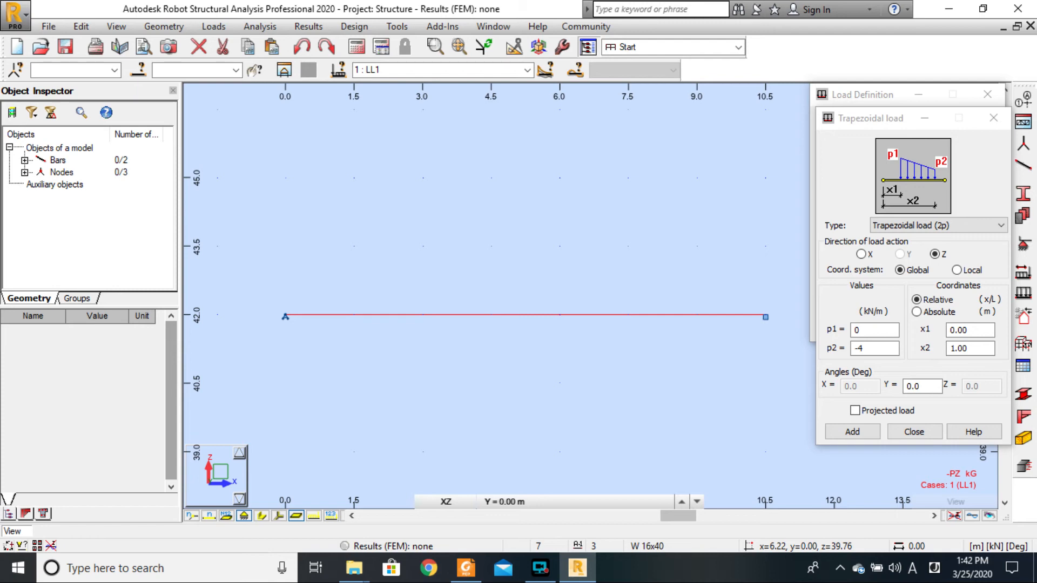
{"action": "left_click", "coordinate": [966, 333]}
{"action": "left_click", "coordinate": [960, 350]}
{"action": "left_click", "coordinate": [875, 349]}
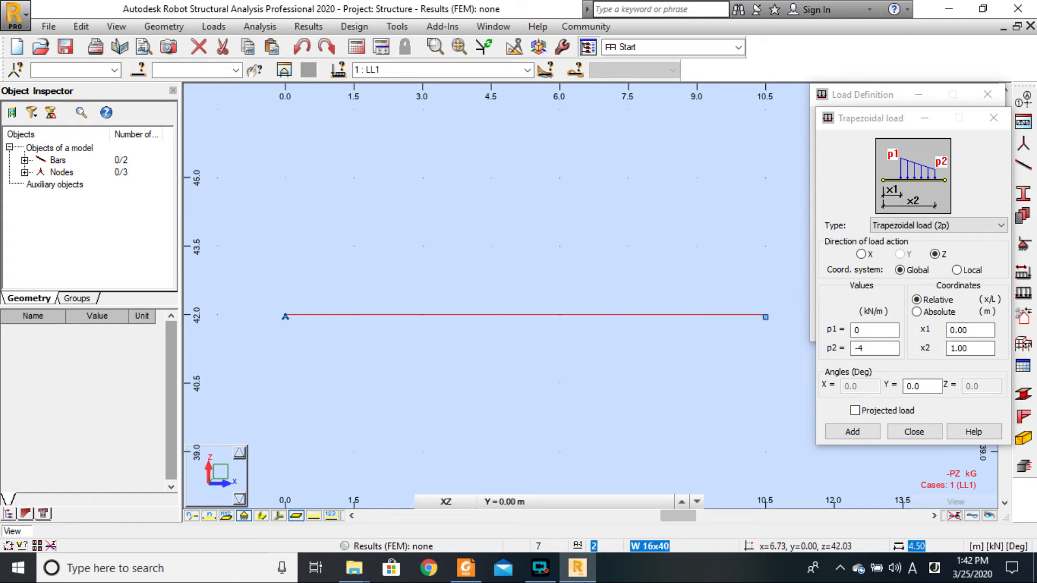
{"action": "left_click", "coordinate": [758, 314]}
{"action": "left_click", "coordinate": [853, 432]}
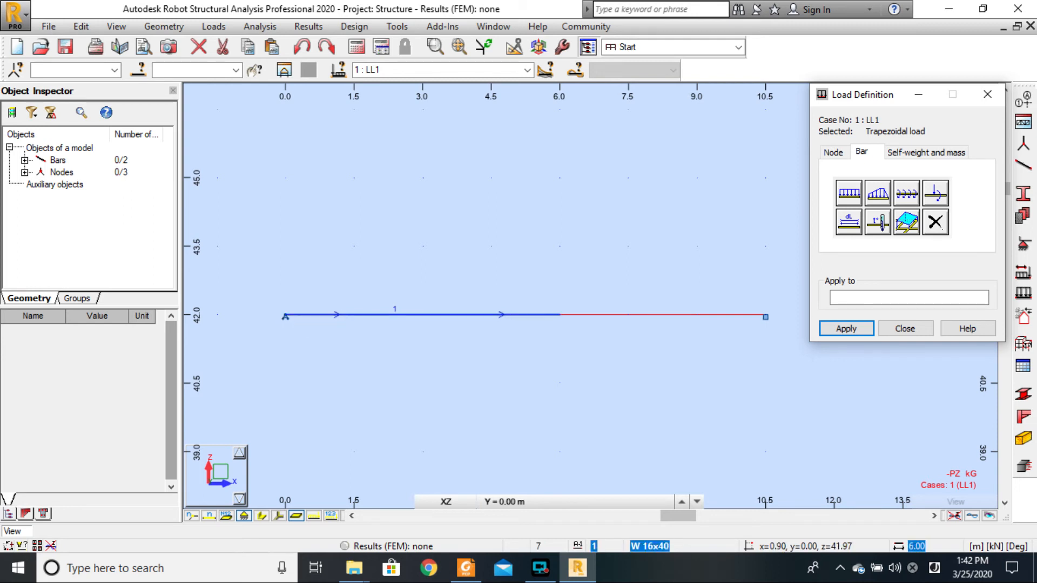
{"action": "left_click", "coordinate": [330, 314]}
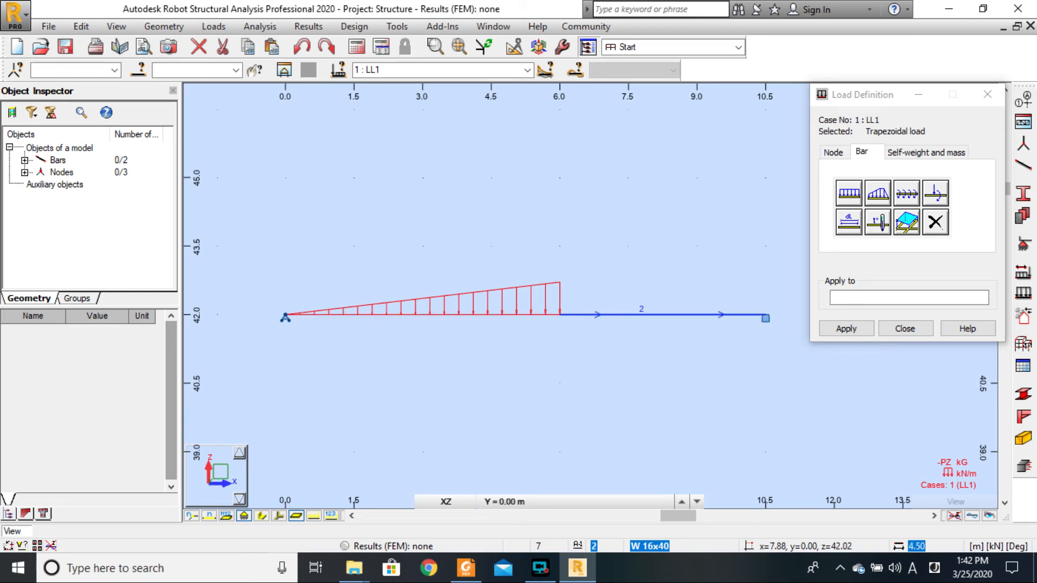
Apply the same trapezoidal load to the 4.5 m bar, decreasing toward the fixed end as in Problem 2–21, and finish load definition
{"action": "left_click", "coordinate": [465, 567]}
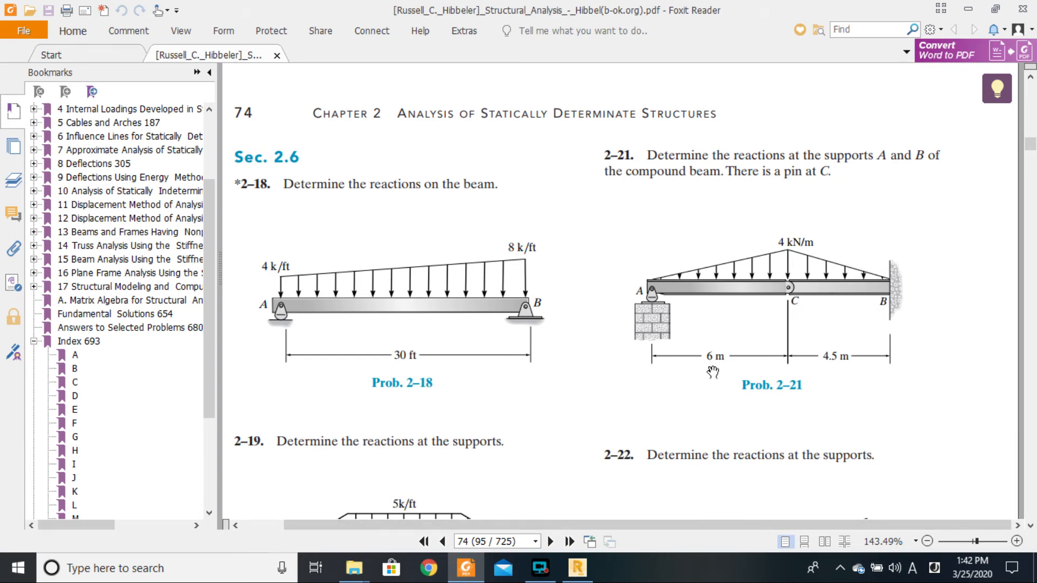
{"action": "left_click", "coordinate": [469, 573]}
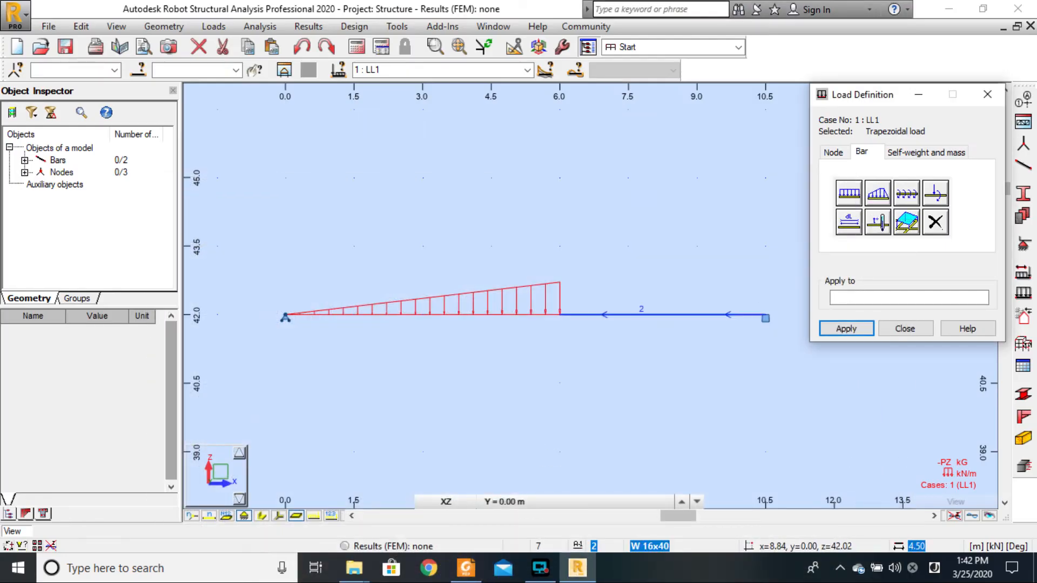
{"action": "left_click", "coordinate": [700, 315]}
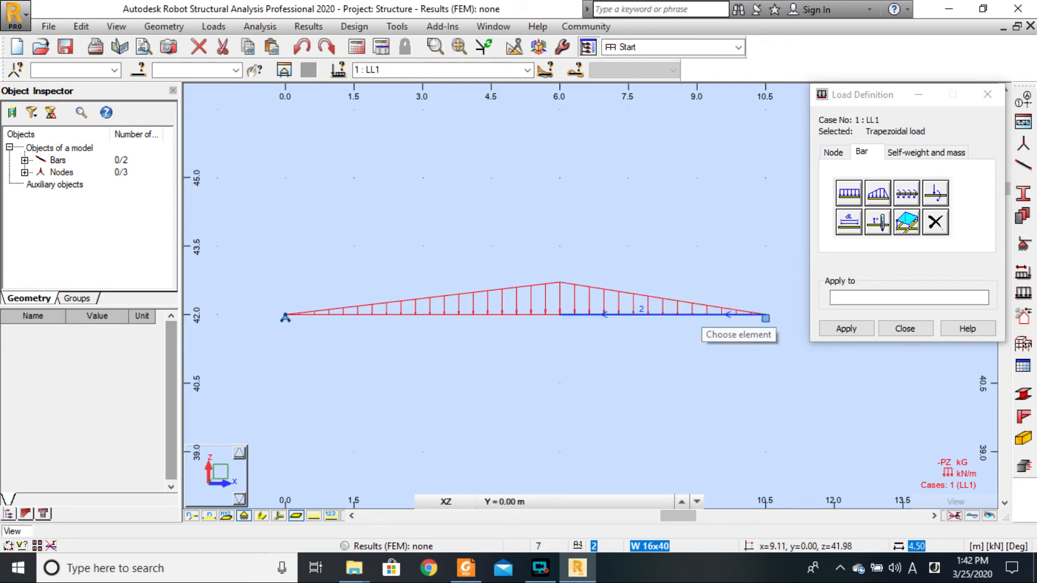
{"action": "left_click", "coordinate": [905, 328]}
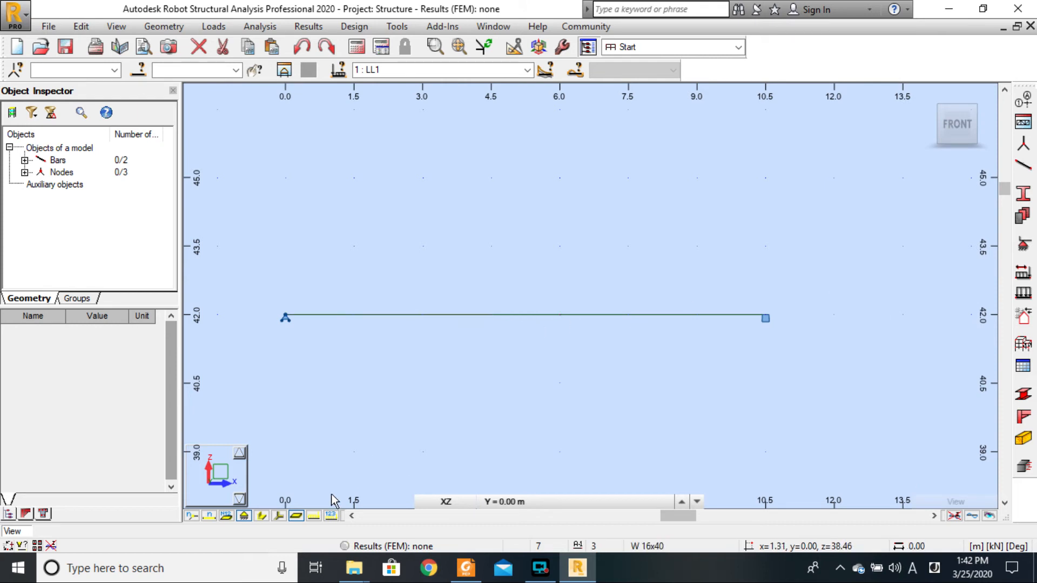
Display the load symbols and load values on the beam, and check the load peak at x = 6.0
{"action": "left_click", "coordinate": [314, 516]}
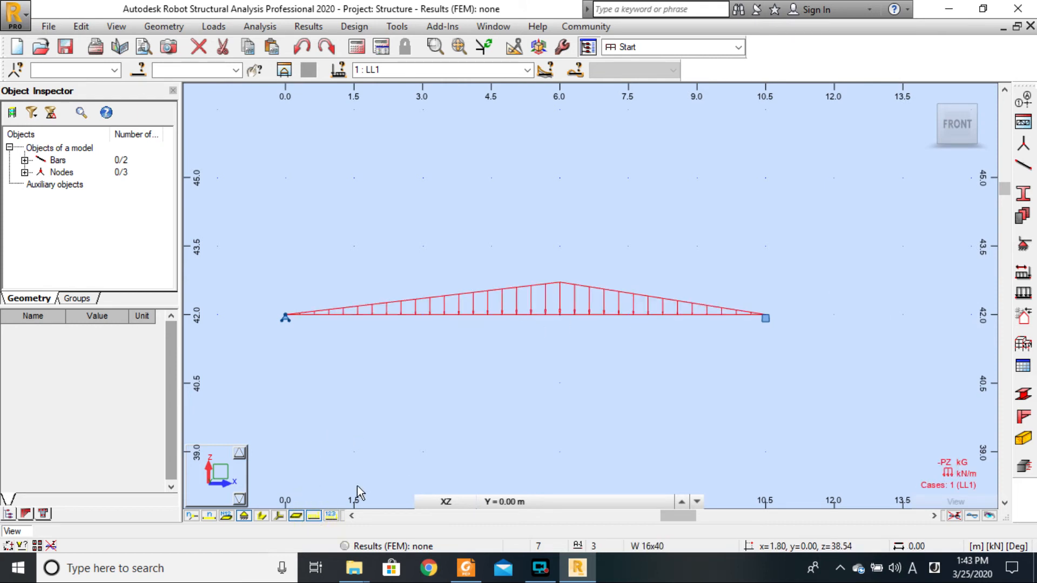
{"action": "left_click", "coordinate": [331, 516]}
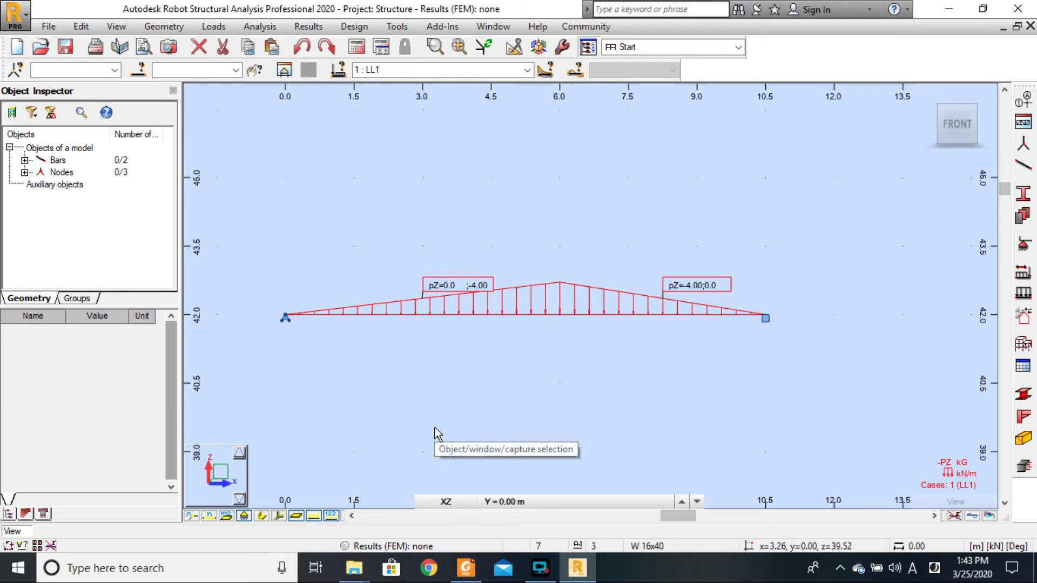
{"action": "scroll", "coordinate": [560, 320], "scroll_direction": "up", "scroll_amount": 4}
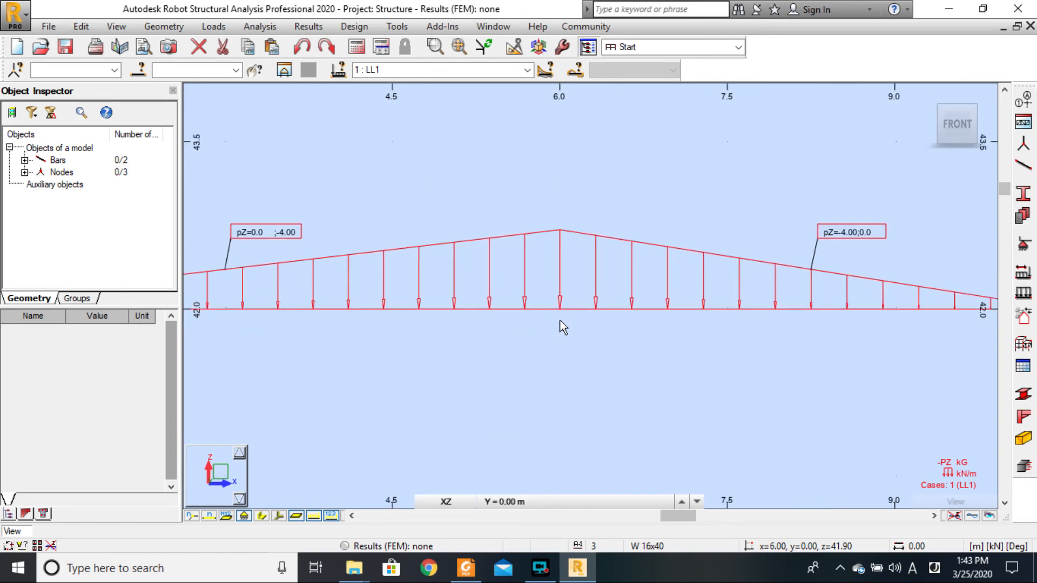
{"action": "scroll", "coordinate": [559, 308], "scroll_direction": "down", "scroll_amount": 3}
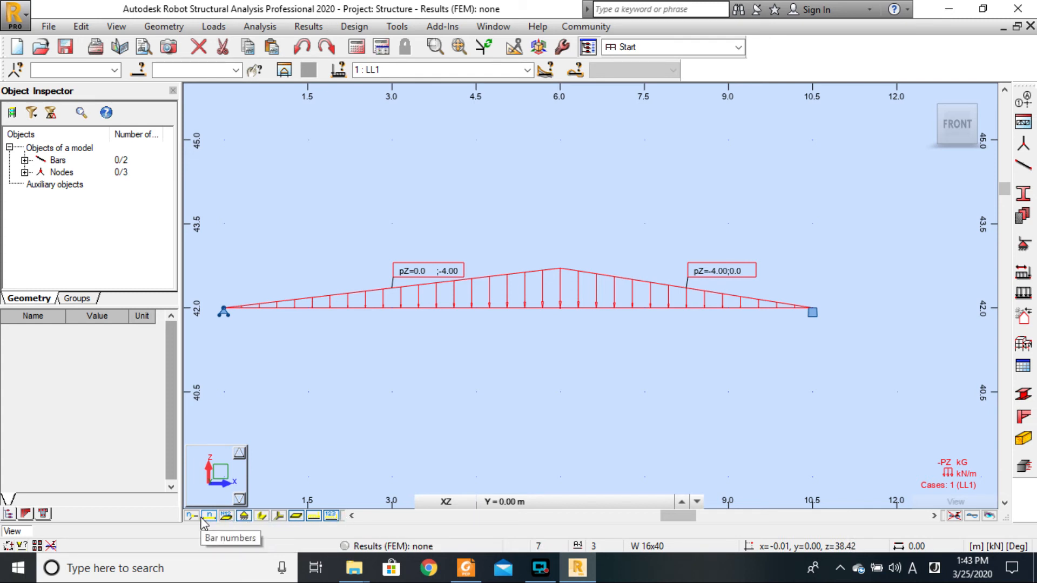
Turn on the display of releases and check the hinge symbol at the x = 6.0 node
{"action": "left_click", "coordinate": [38, 546]}
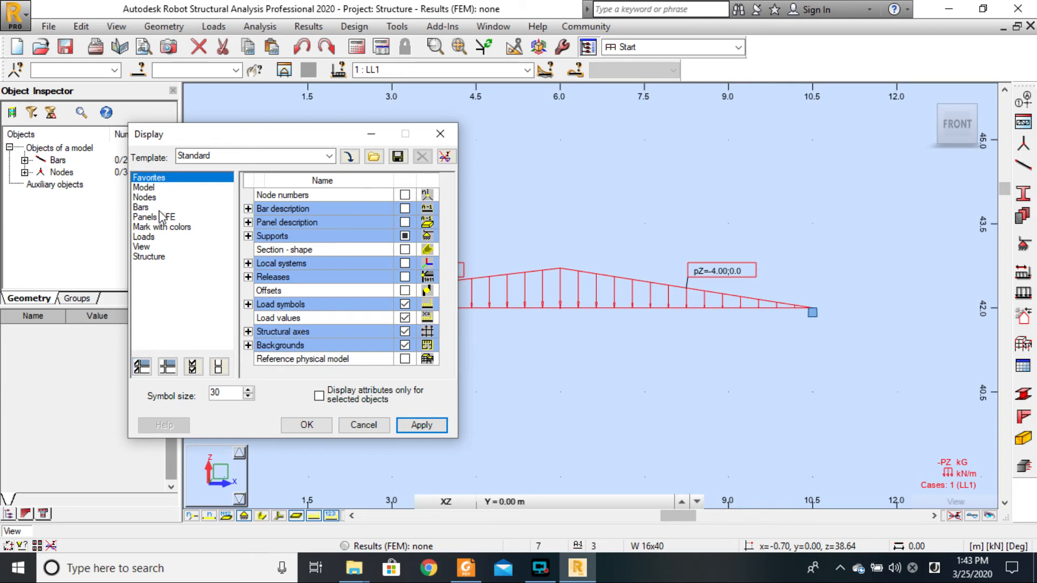
{"action": "left_click", "coordinate": [404, 277]}
{"action": "left_click", "coordinate": [420, 425]}
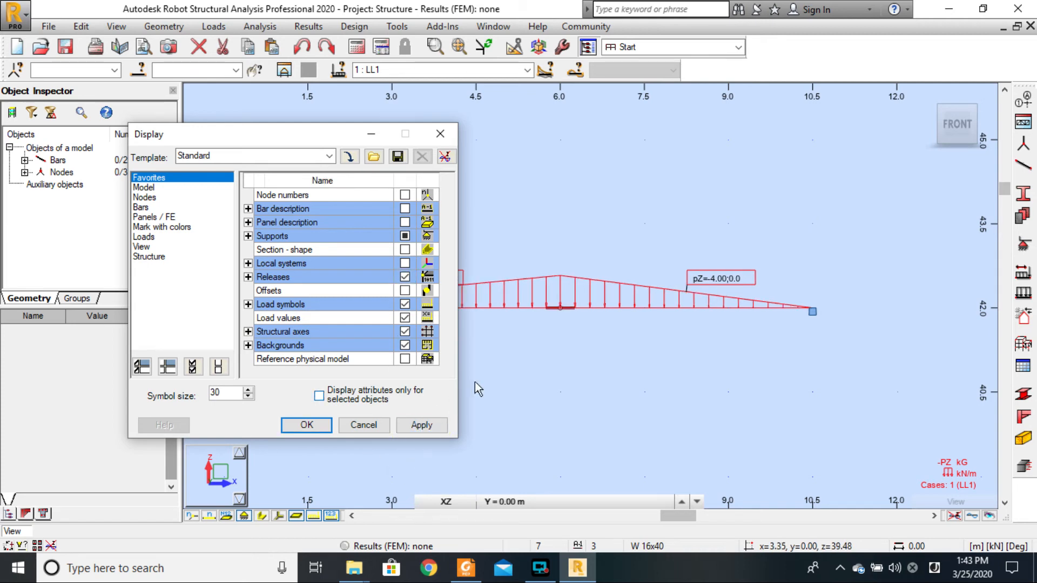
{"action": "scroll", "coordinate": [558, 308], "scroll_direction": "up", "scroll_amount": 3}
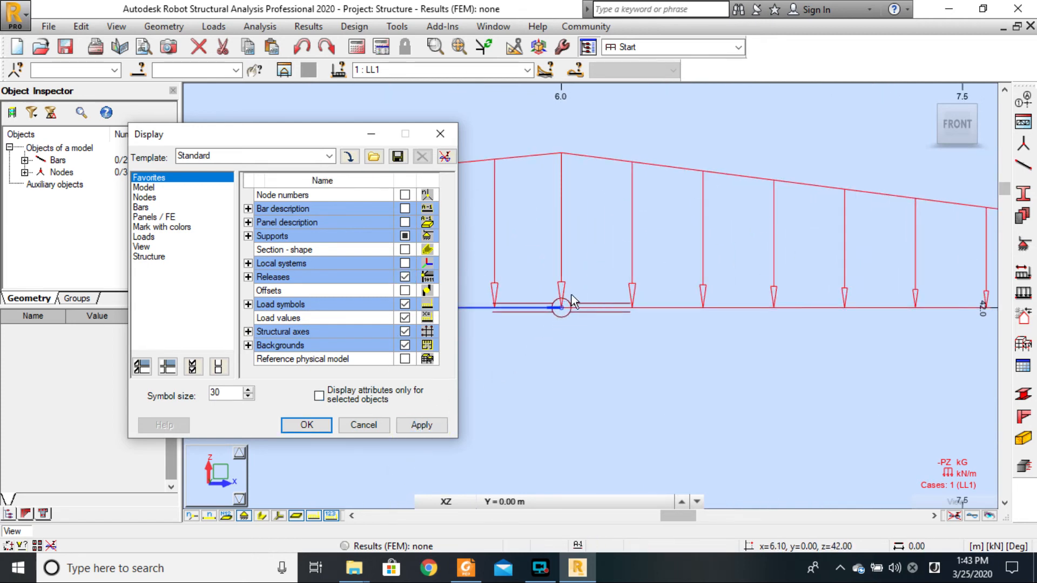
{"action": "left_click", "coordinate": [318, 425]}
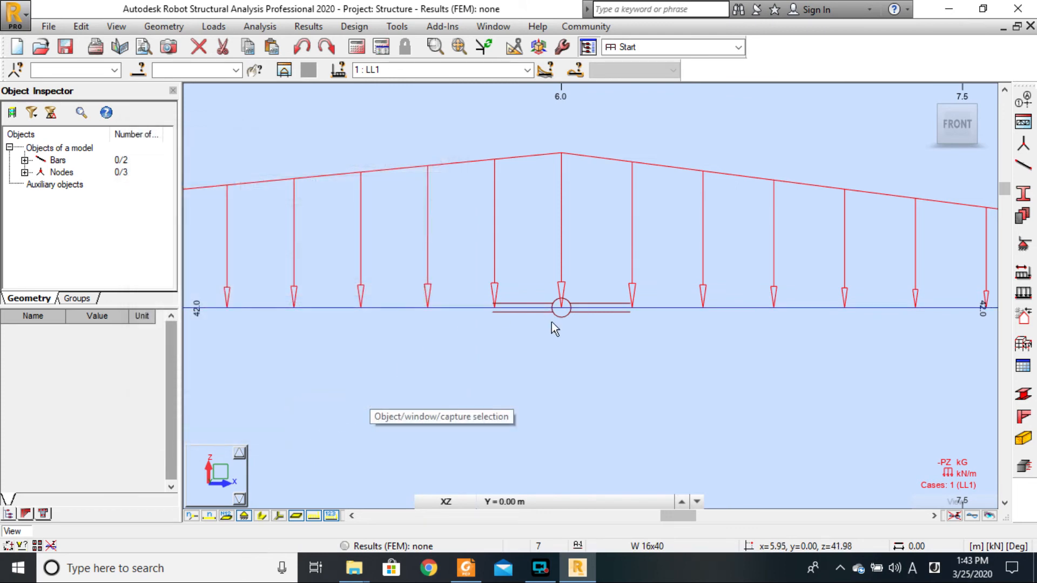
{"action": "scroll", "coordinate": [553, 330], "scroll_direction": "down", "scroll_amount": 3}
{"action": "scroll", "coordinate": [456, 374], "scroll_direction": "down", "scroll_amount": 2}
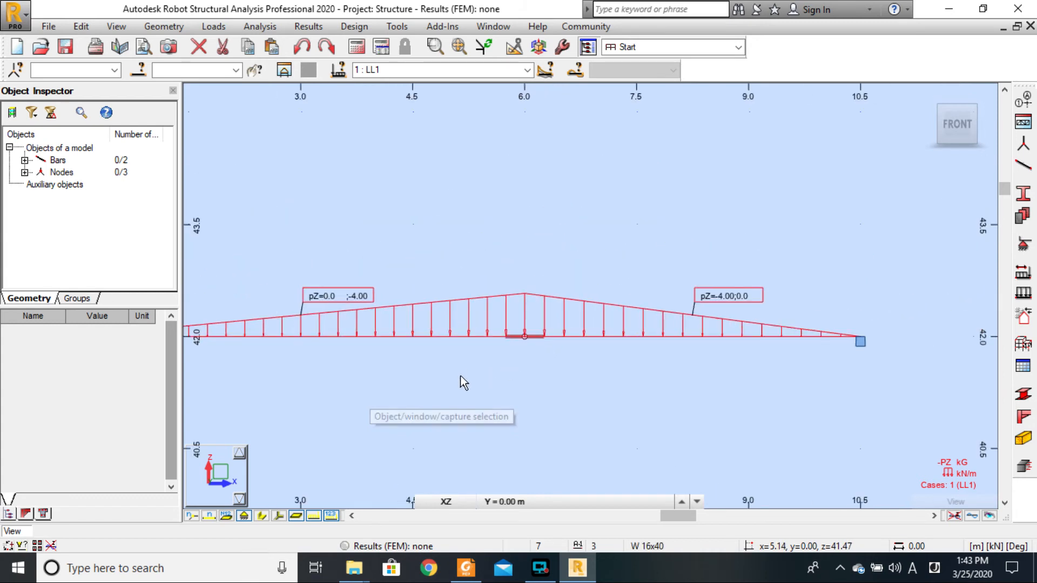
Delete the self-weight load row of case LL1 from the load table, keeping the two trapezoidal loads
{"action": "middle_click_drag", "start_coordinate": [461, 382], "coordinate": [572, 276]}
{"action": "scroll", "coordinate": [574, 307], "scroll_direction": "down", "scroll_amount": 1}
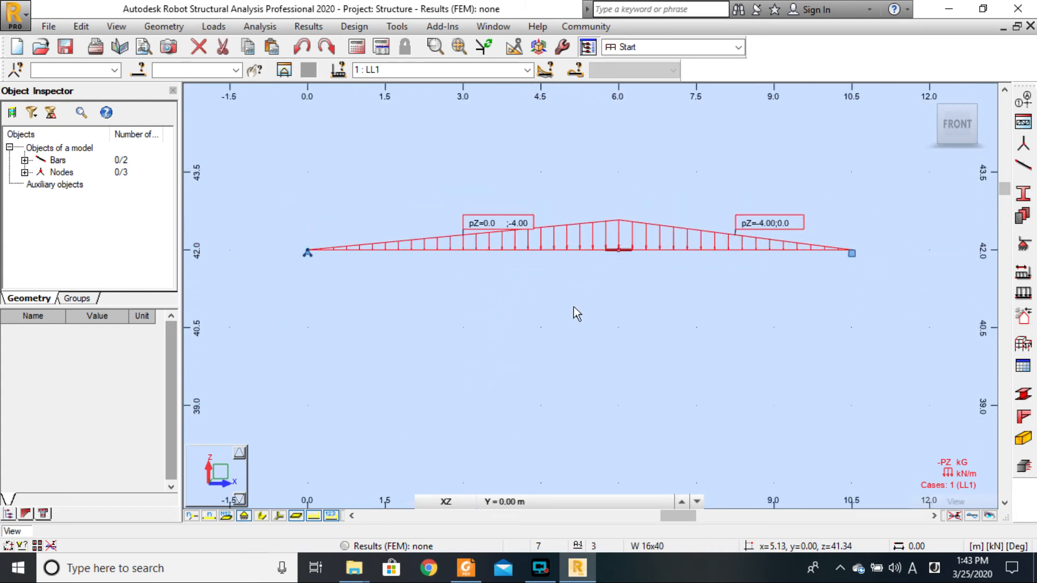
{"action": "middle_click_drag", "start_coordinate": [618, 347], "coordinate": [549, 345]}
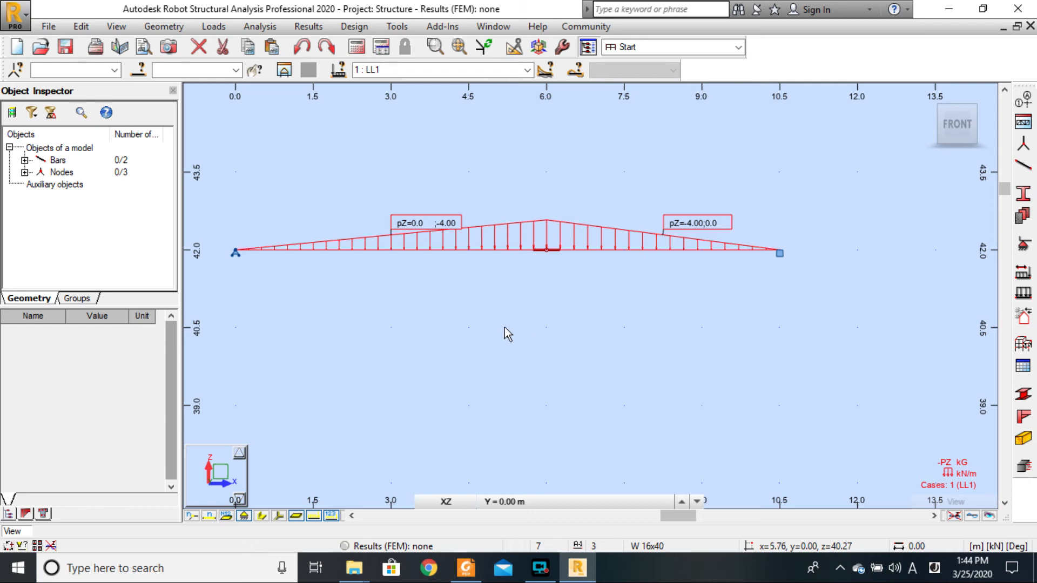
{"action": "left_click", "coordinate": [214, 26]}
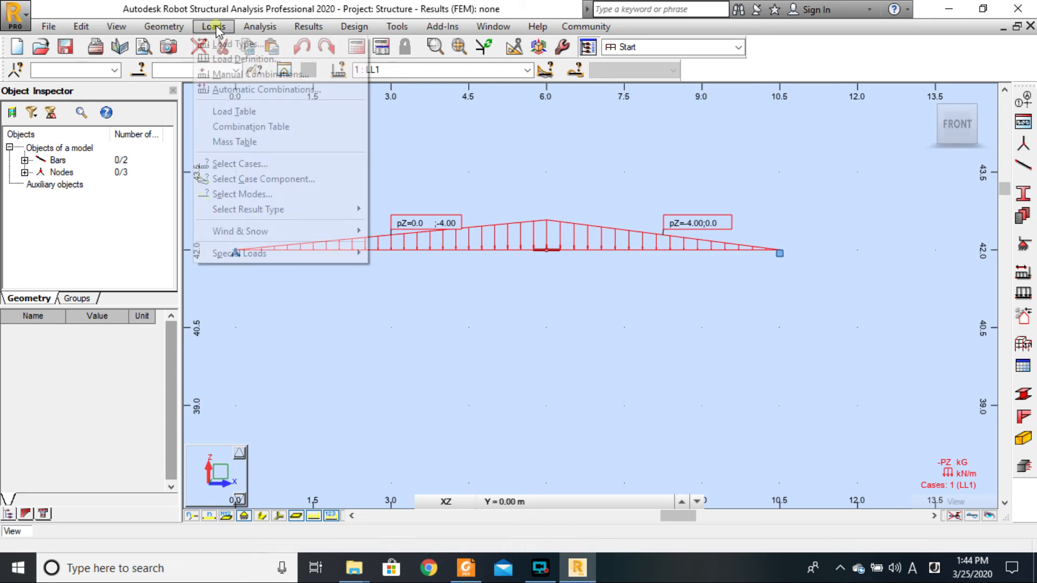
{"action": "left_click", "coordinate": [267, 111]}
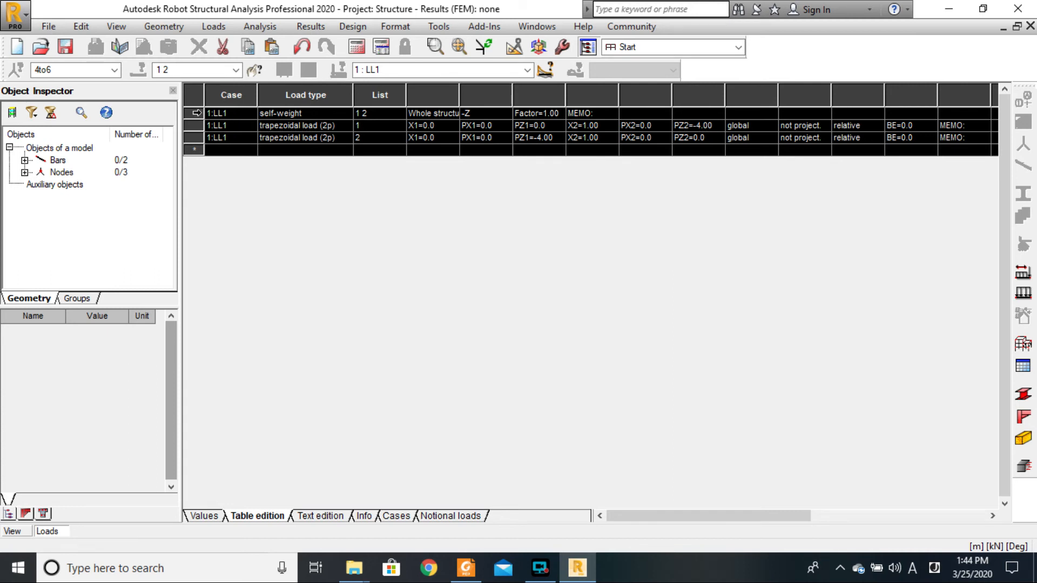
{"action": "left_click", "coordinate": [195, 113]}
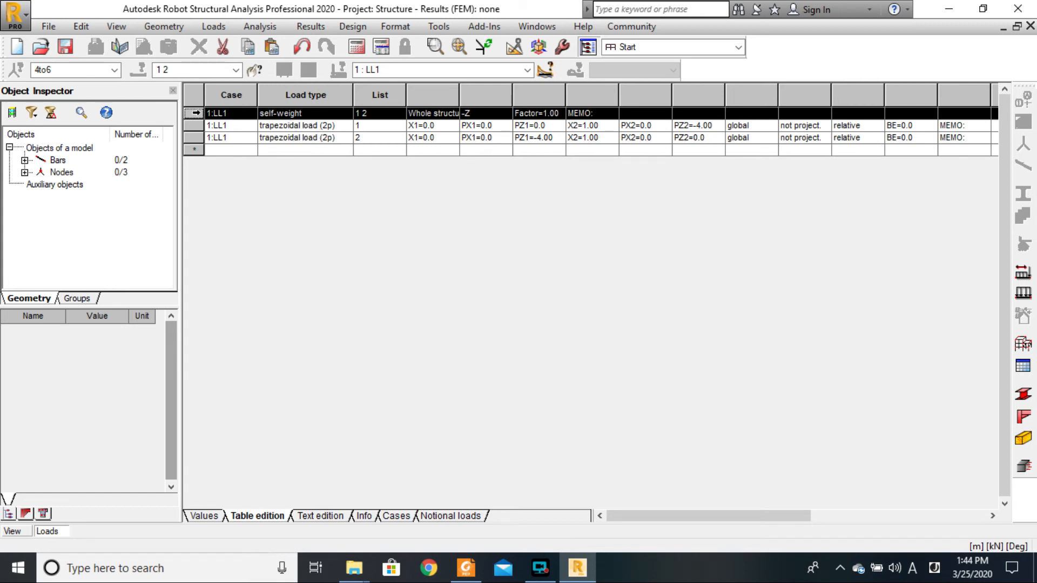
{"action": "left_click", "coordinate": [195, 113]}
{"action": "key", "text": "Delete"}
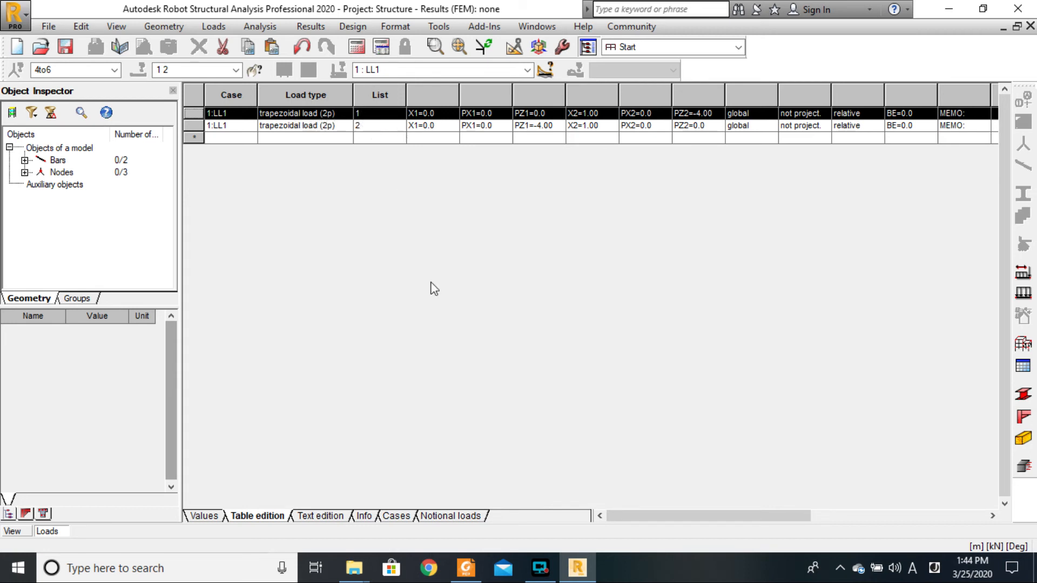
Restore the beam view as a smaller window and display the bar numbers and node numbers
{"action": "left_click", "coordinate": [575, 572]}
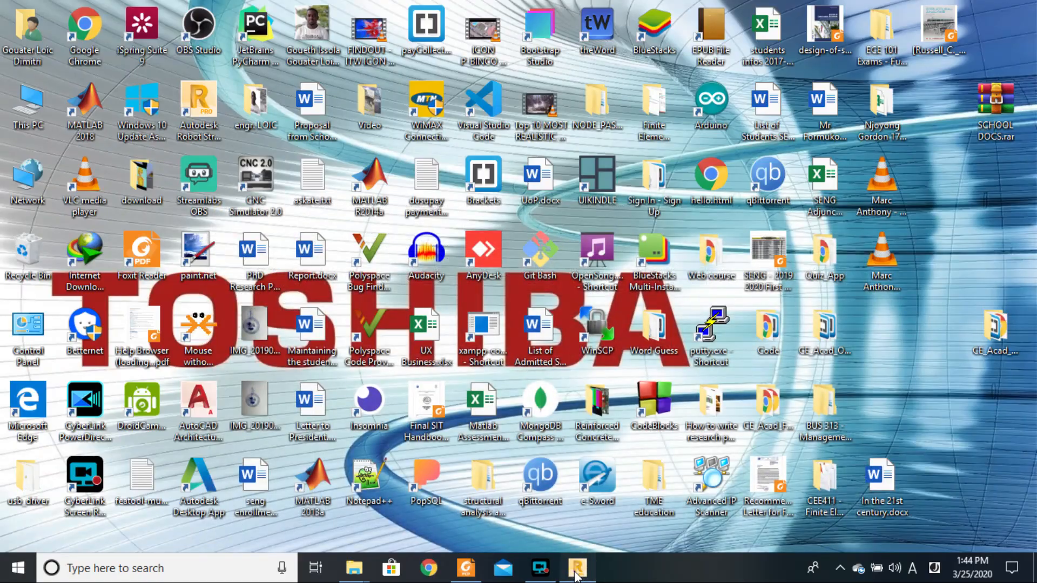
{"action": "left_click", "coordinate": [575, 571]}
{"action": "left_click", "coordinate": [1002, 27]}
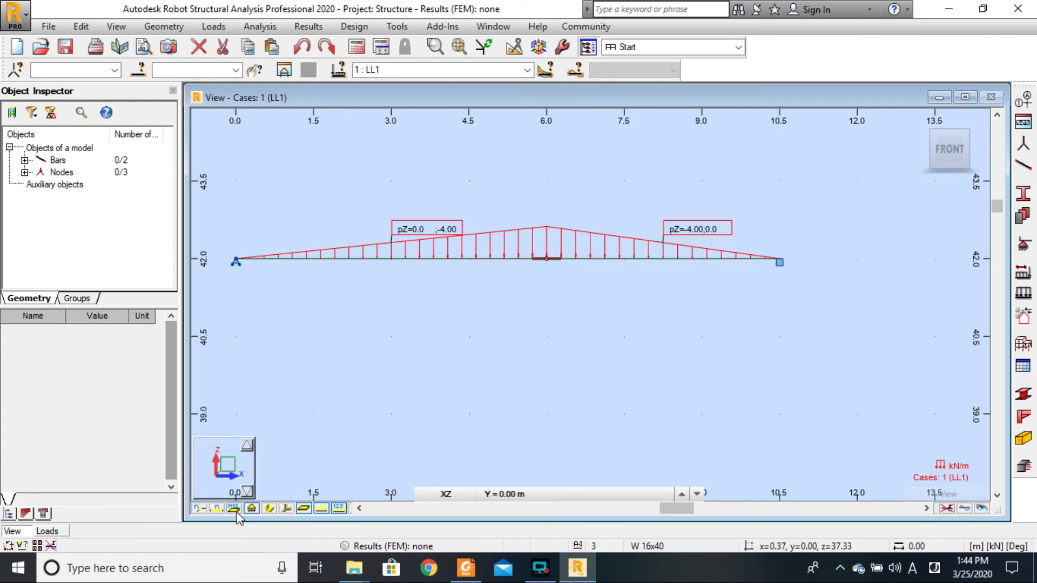
{"action": "left_click", "coordinate": [216, 509]}
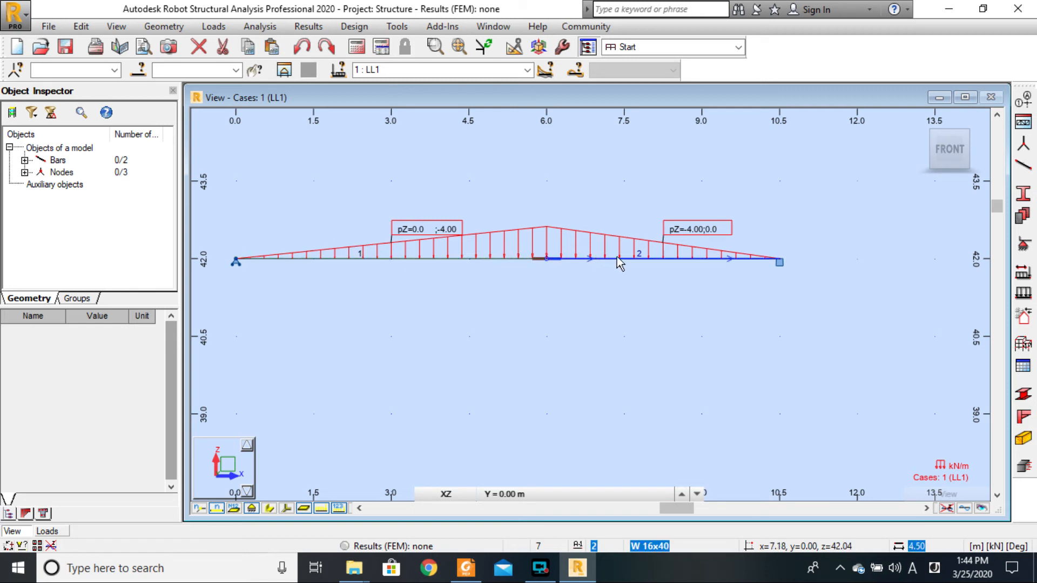
{"action": "left_click", "coordinate": [200, 510]}
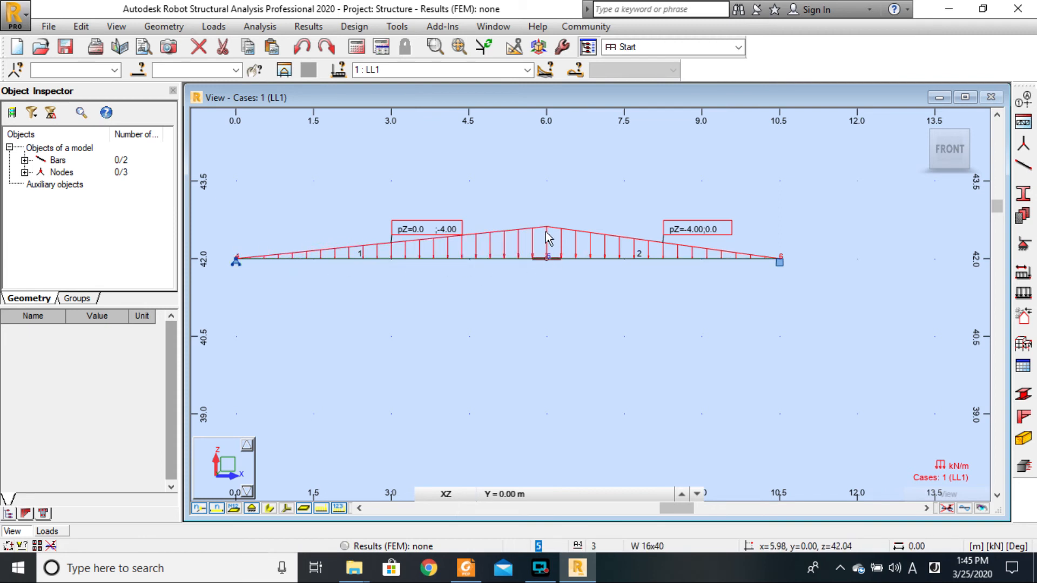
Review the trapezoidal load entries of bars 1 and 2 in the load table, and close the table
{"action": "left_click", "coordinate": [47, 531]}
{"action": "left_click", "coordinate": [263, 512]}
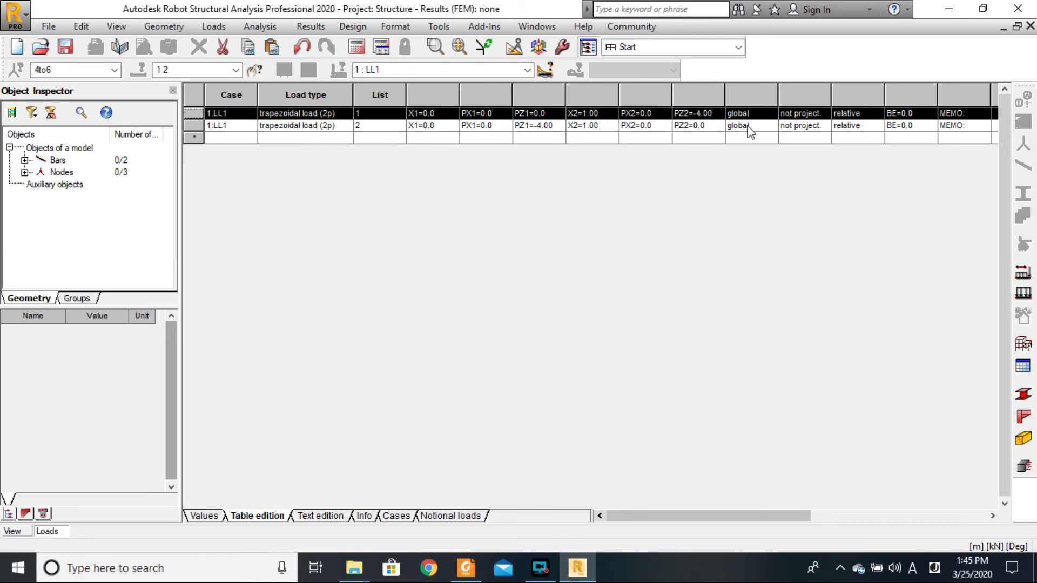
{"action": "left_click", "coordinate": [1028, 27]}
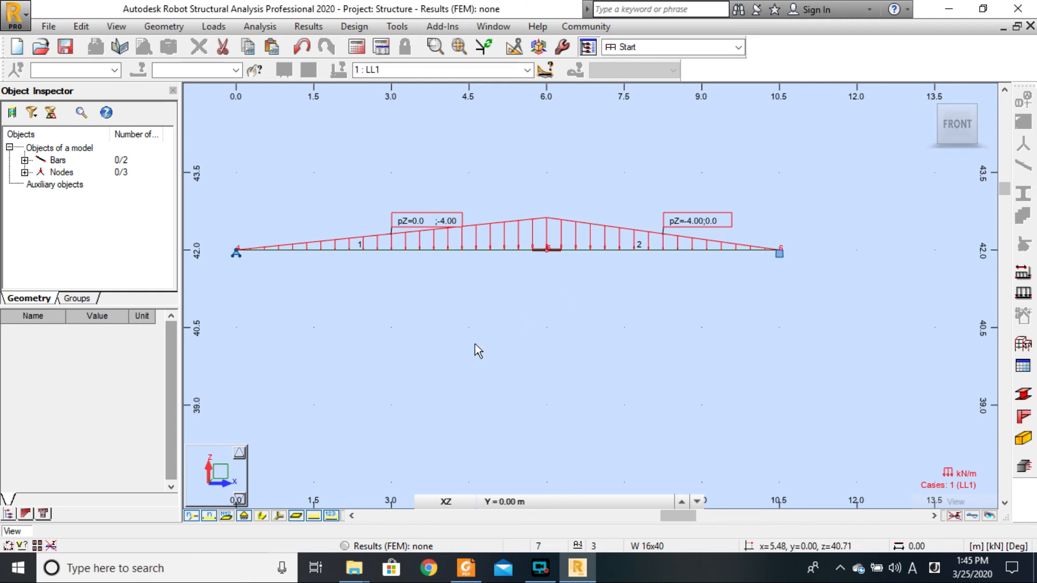
Run the structure calculations, choosing to continue past the instability at node 5, and close the calculation messages
{"action": "scroll", "coordinate": [249, 304], "scroll_direction": "up", "scroll_amount": 1}
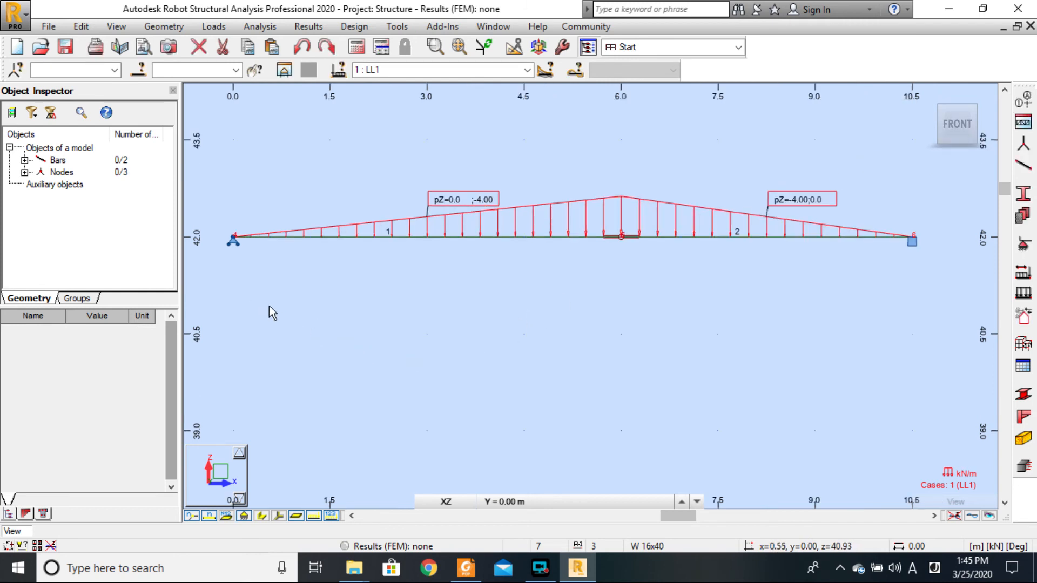
{"action": "left_click", "coordinate": [355, 49]}
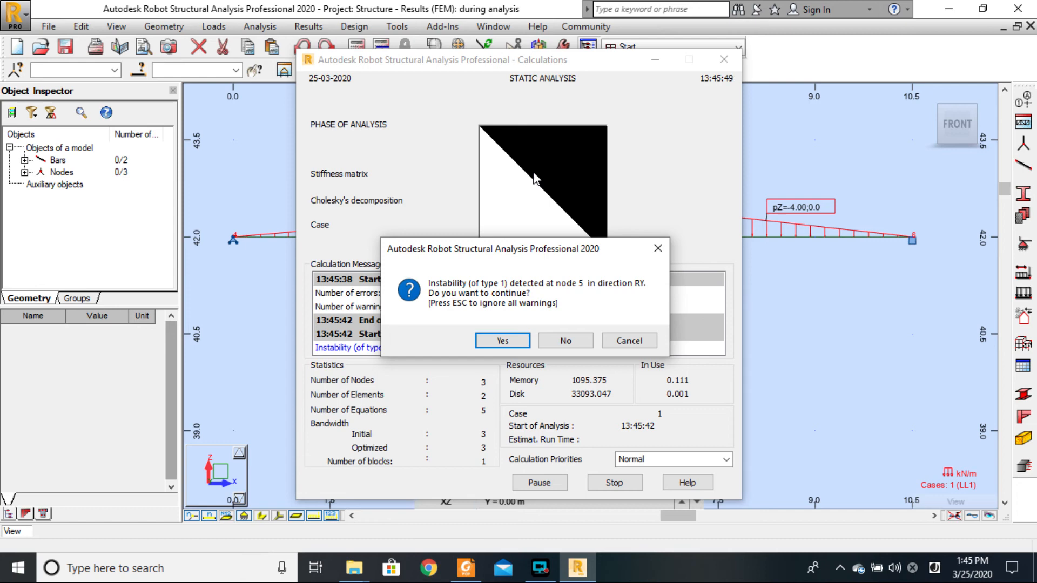
{"action": "left_click", "coordinate": [508, 342]}
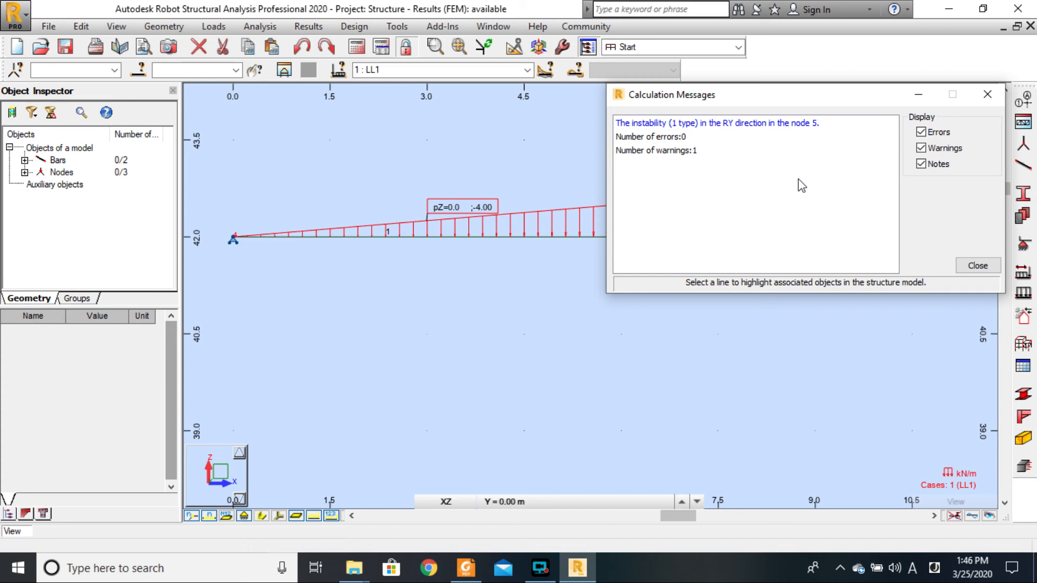
{"action": "left_click", "coordinate": [975, 273]}
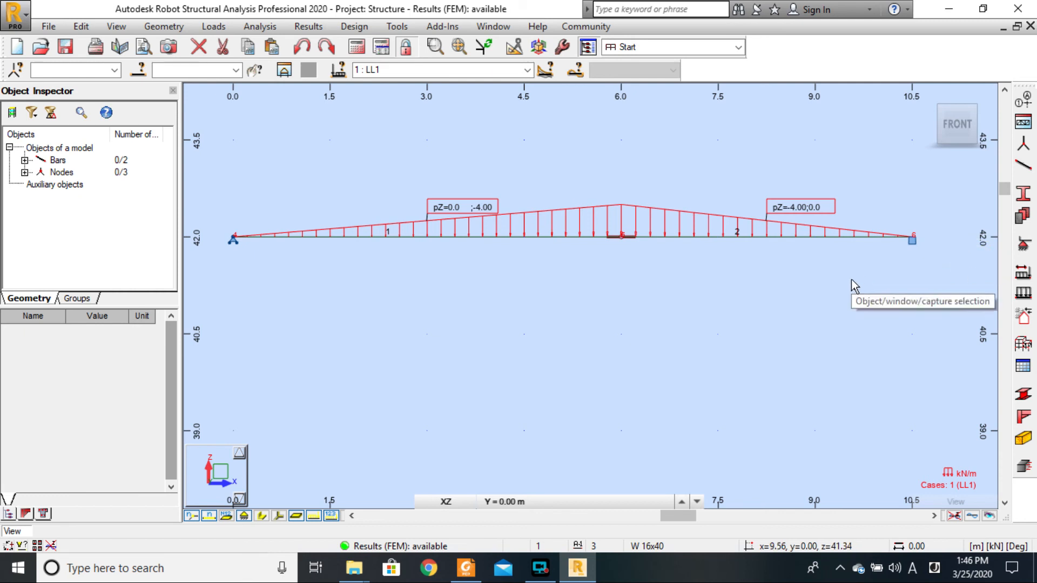
Open the reactions table for load case LL1 and examine the support forces and moment
{"action": "left_click", "coordinate": [309, 26]}
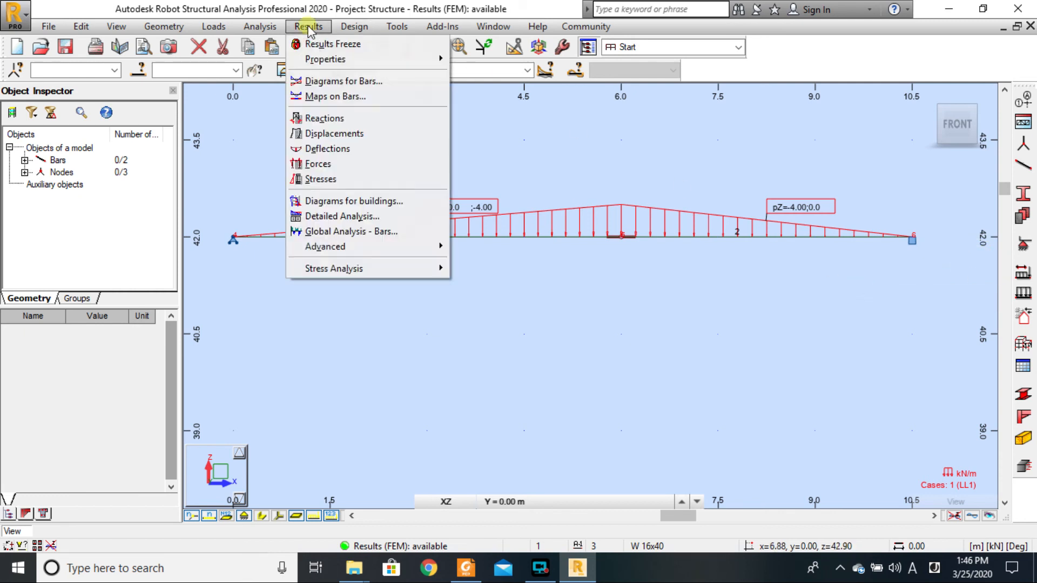
{"action": "left_click", "coordinate": [316, 117]}
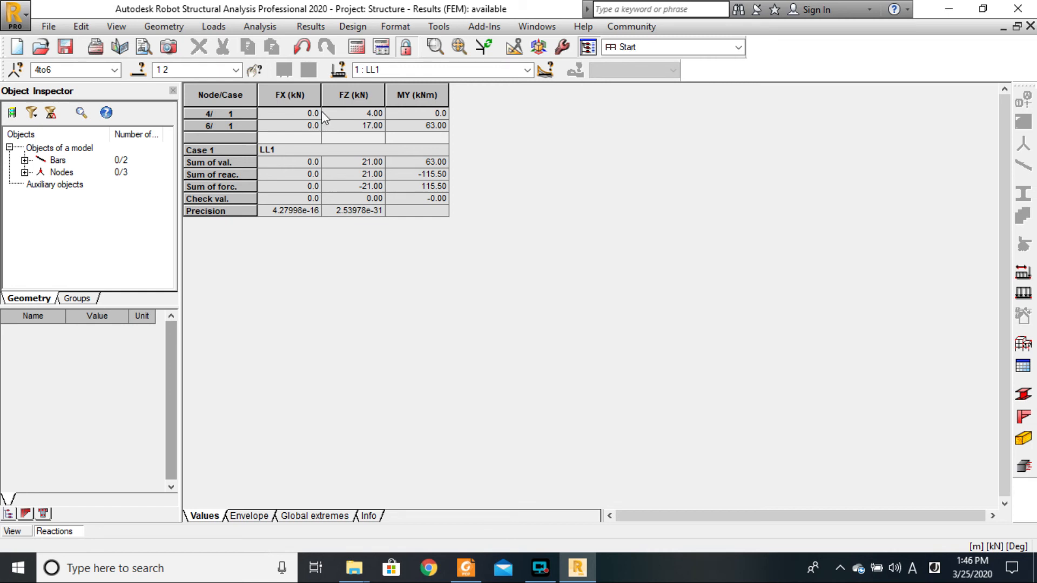
{"action": "left_click", "coordinate": [312, 28]}
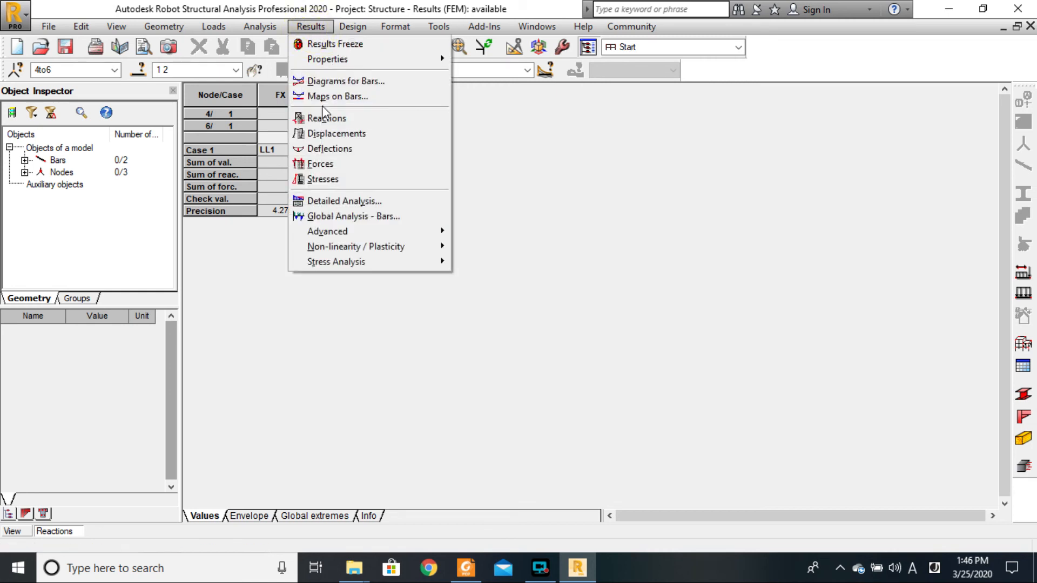
{"action": "left_click", "coordinate": [571, 173]}
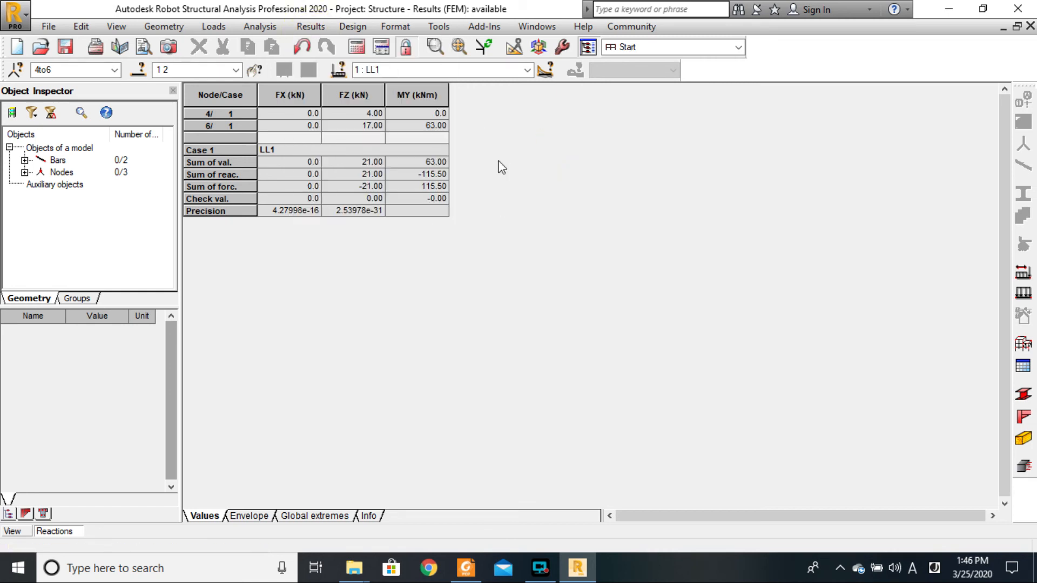
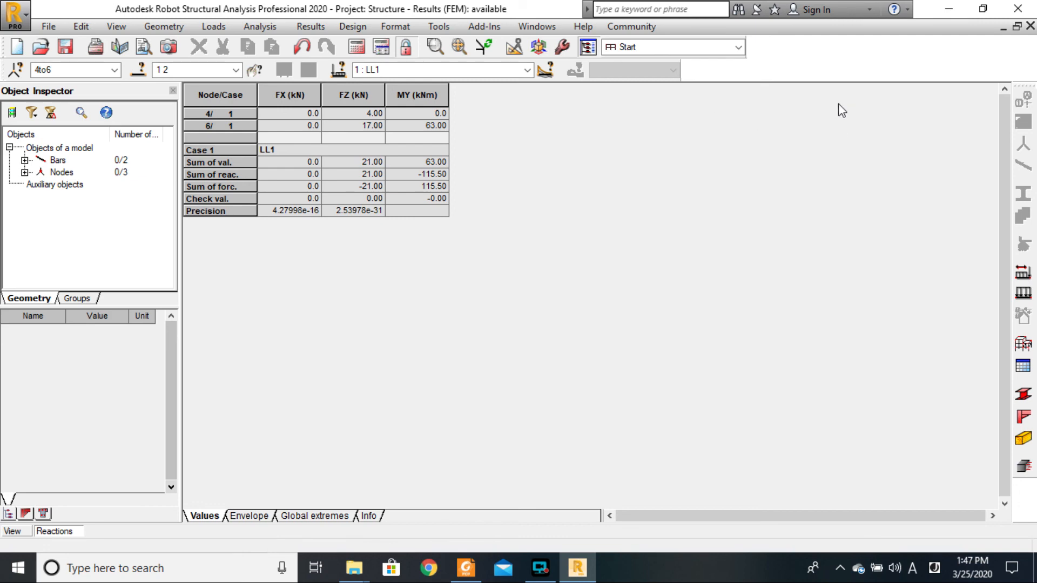
Float the reactions table over the model window, move it clear of the beam, and bring the beam view to the front
{"action": "left_click", "coordinate": [1016, 26]}
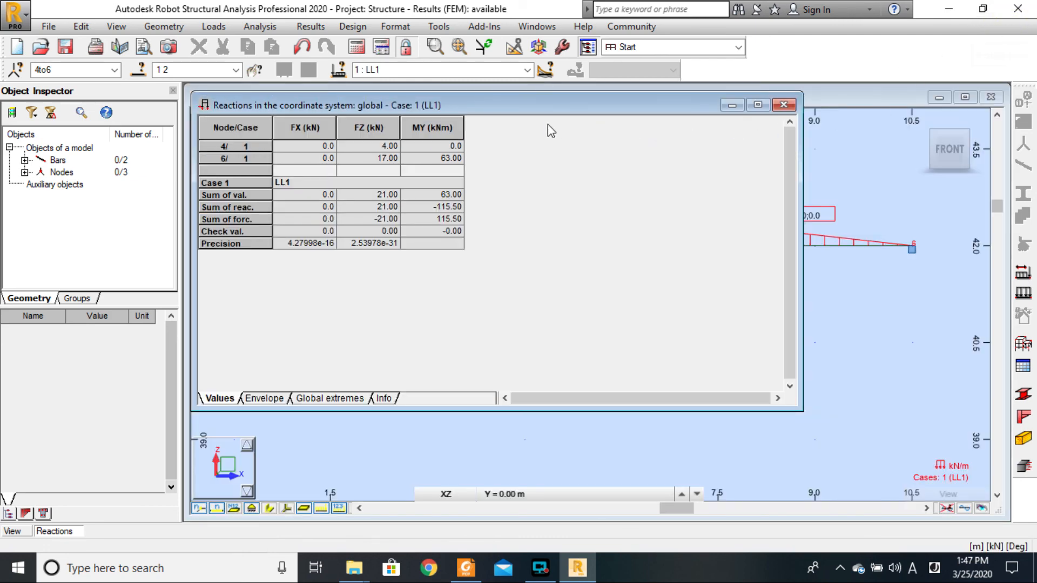
{"action": "left_click_drag", "start_coordinate": [548, 106], "coordinate": [871, 257]}
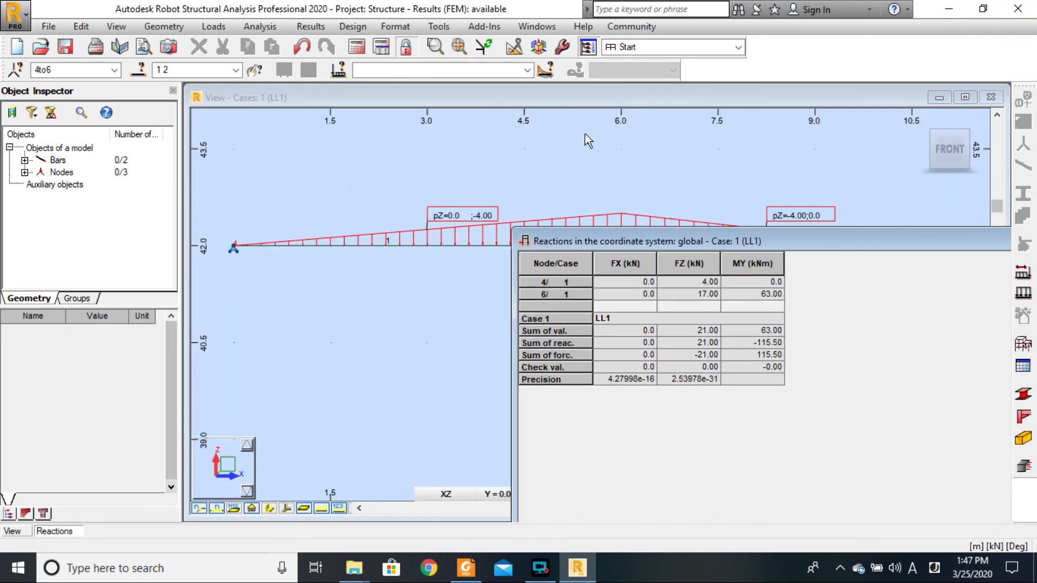
{"action": "scroll", "coordinate": [430, 164], "scroll_direction": "down", "scroll_amount": 2}
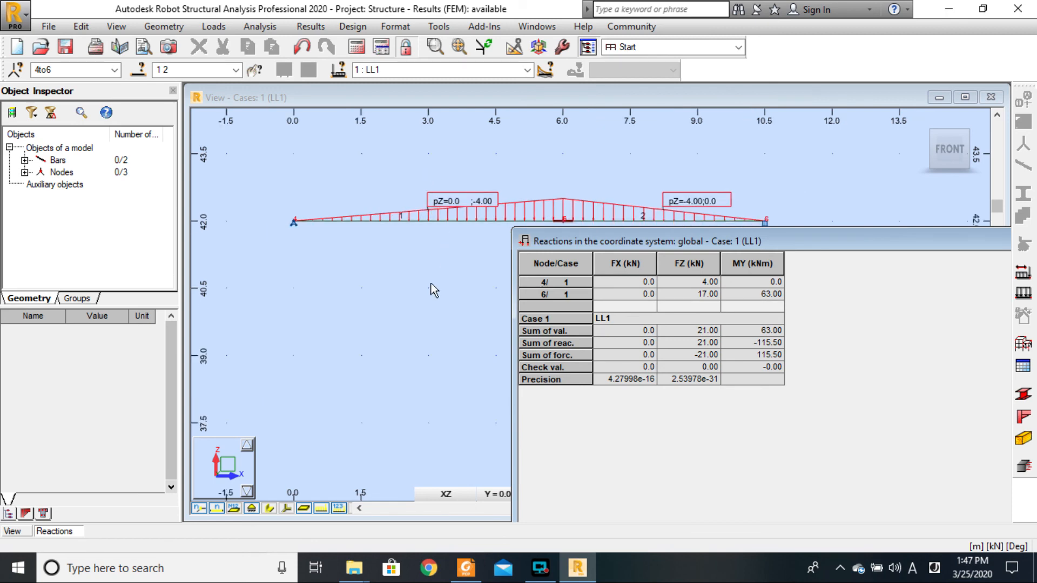
{"action": "left_click", "coordinate": [325, 234]}
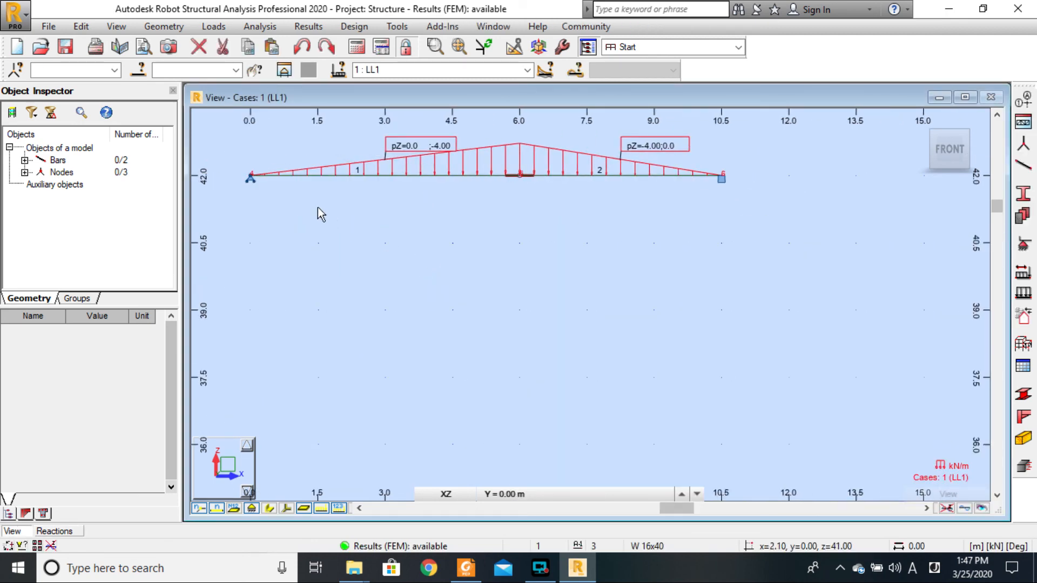
Hide the load and support symbols on the beam and identify the node number at x = 0.0
{"action": "left_click", "coordinate": [338, 509]}
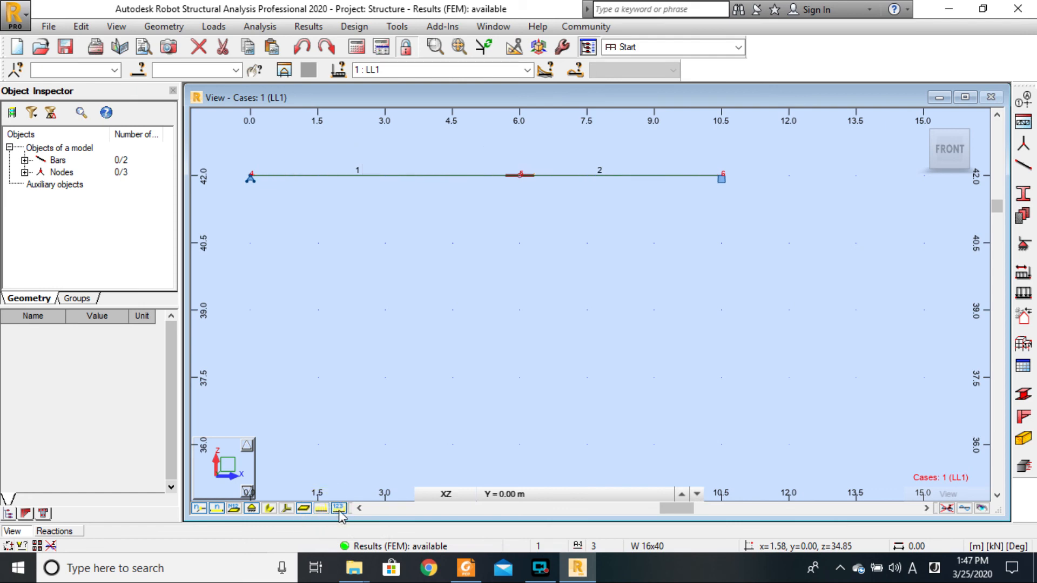
{"action": "scroll", "coordinate": [242, 174], "scroll_direction": "up", "scroll_amount": 3}
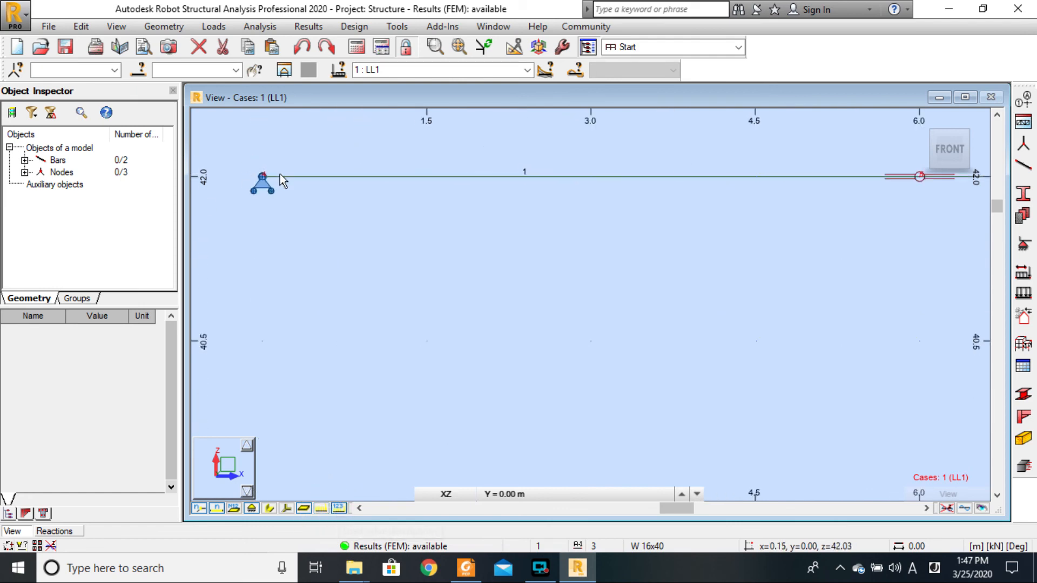
{"action": "scroll", "coordinate": [261, 183], "scroll_direction": "up", "scroll_amount": 2}
{"action": "scroll", "coordinate": [306, 250], "scroll_direction": "down", "scroll_amount": 3}
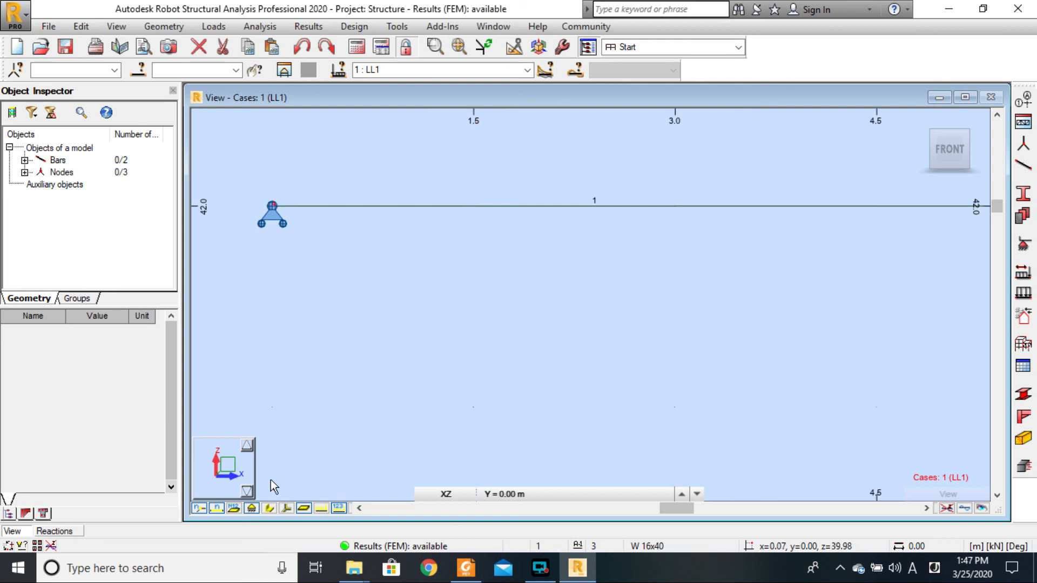
{"action": "left_click", "coordinate": [252, 508]}
{"action": "left_click", "coordinate": [275, 206]}
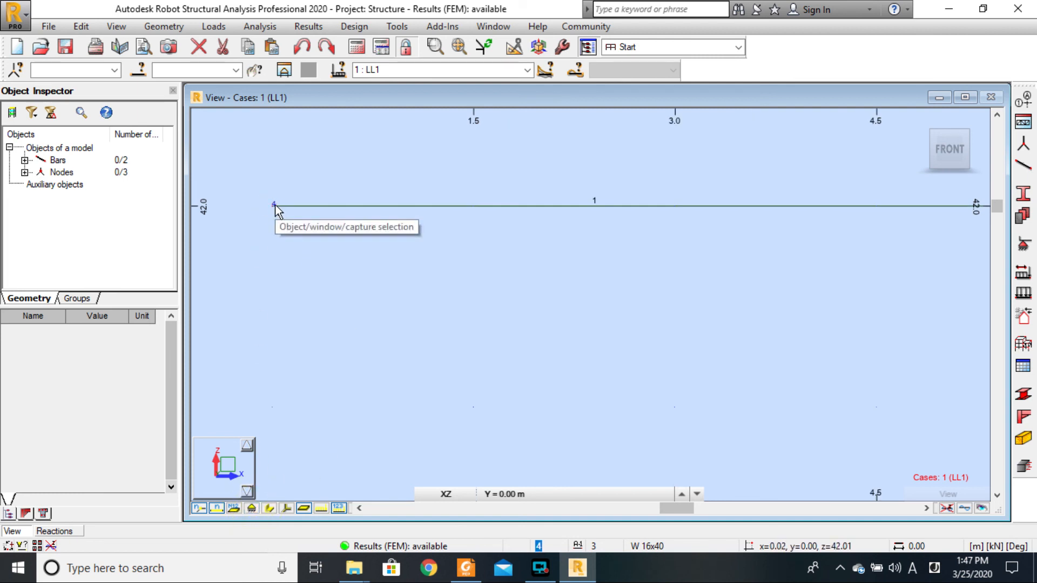
{"action": "scroll", "coordinate": [559, 313], "scroll_direction": "down", "scroll_amount": 2}
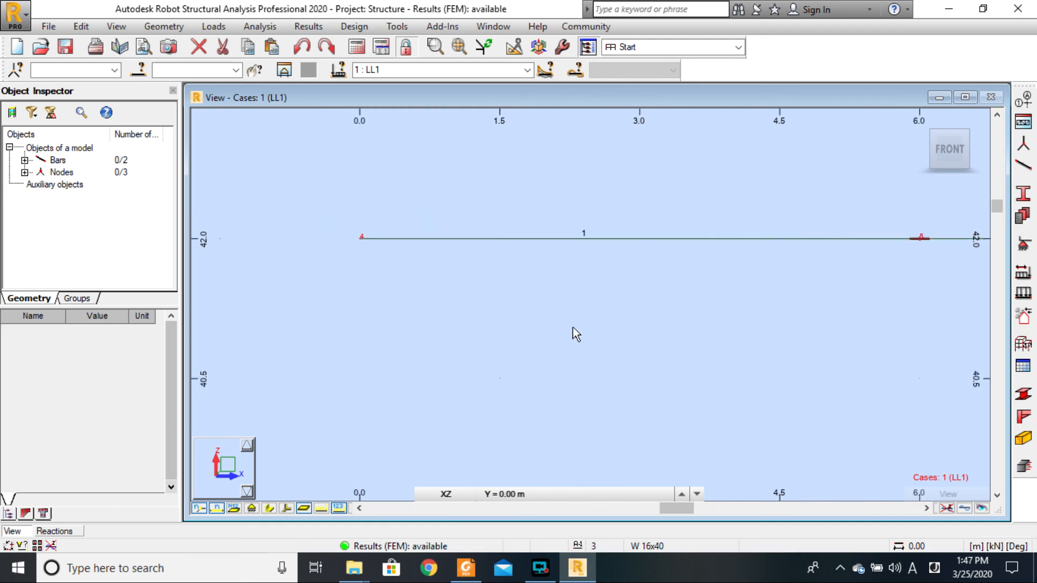
Match the reactions table rows to the beam's end nodes, checking the ends at x = 0.0 and x = 10.5
{"action": "left_click", "coordinate": [69, 530]}
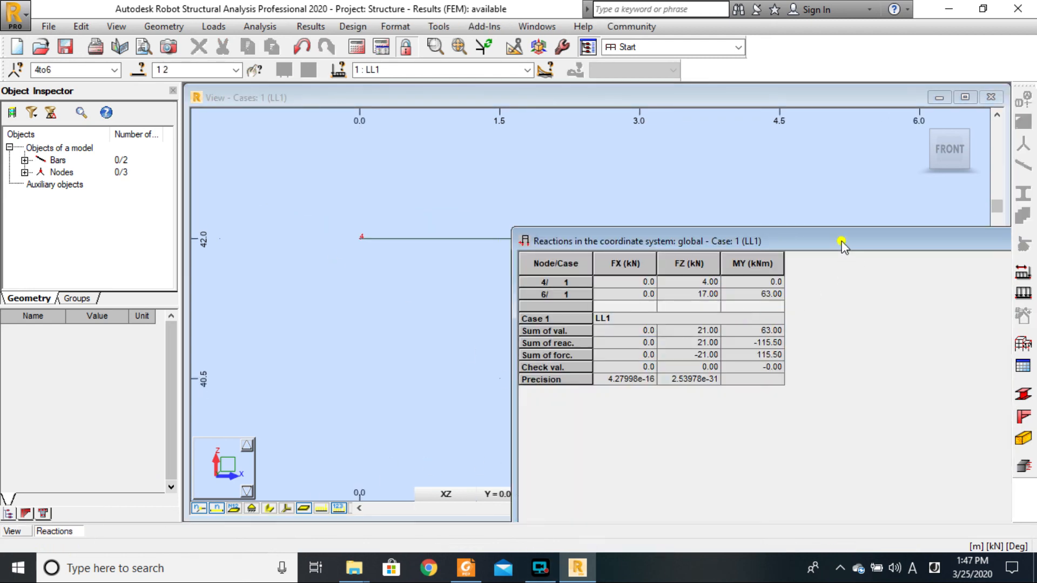
{"action": "left_click_drag", "start_coordinate": [842, 244], "coordinate": [860, 178]}
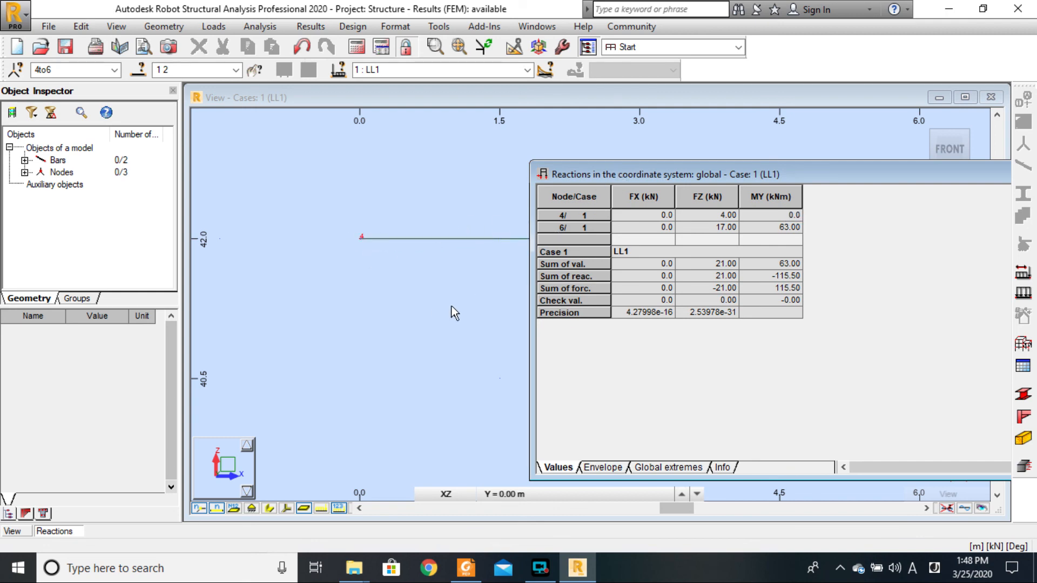
{"action": "middle_click_drag", "start_coordinate": [451, 306], "coordinate": [313, 307]}
{"action": "middle_click_drag", "start_coordinate": [673, 304], "coordinate": [477, 303]}
{"action": "middle_click_drag", "start_coordinate": [803, 310], "coordinate": [683, 311]}
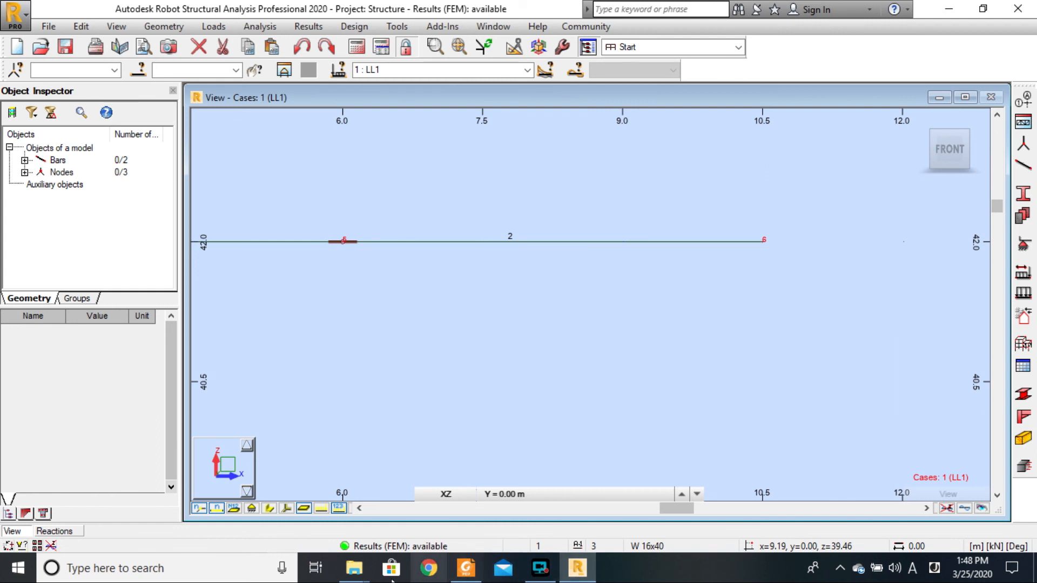
{"action": "left_click", "coordinate": [71, 531]}
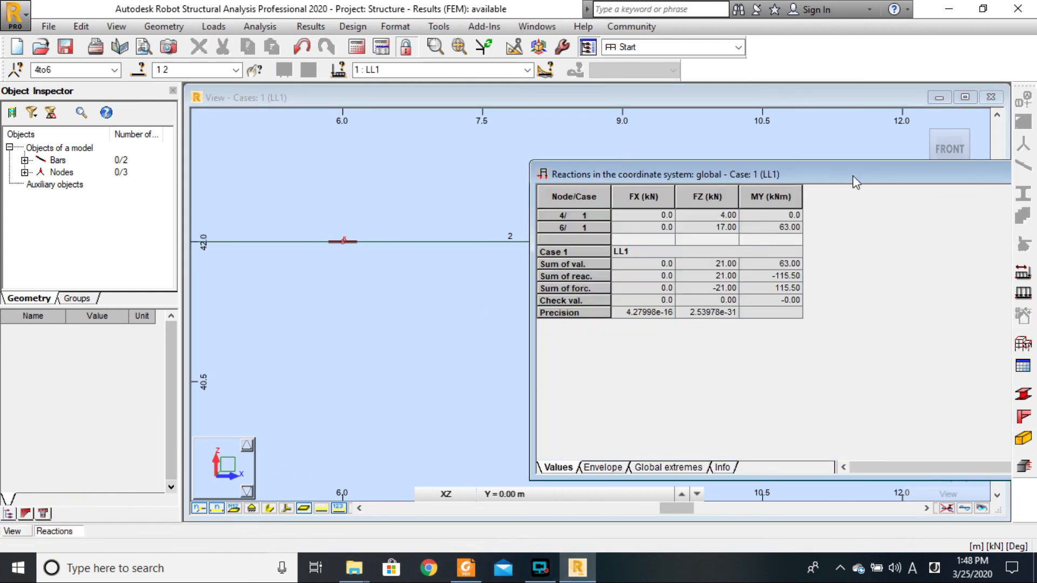
{"action": "left_click_drag", "start_coordinate": [856, 181], "coordinate": [894, 271]}
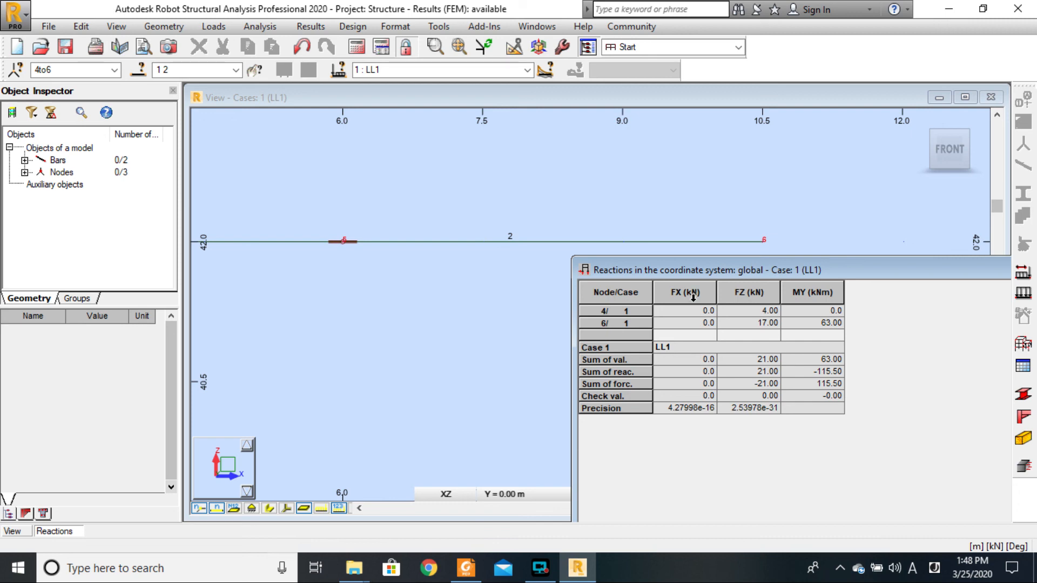
Close the floating reactions table and hide the node and bar numbers on the full beam
{"action": "left_click_drag", "start_coordinate": [828, 271], "coordinate": [515, 213]}
{"action": "left_click", "coordinate": [852, 212]}
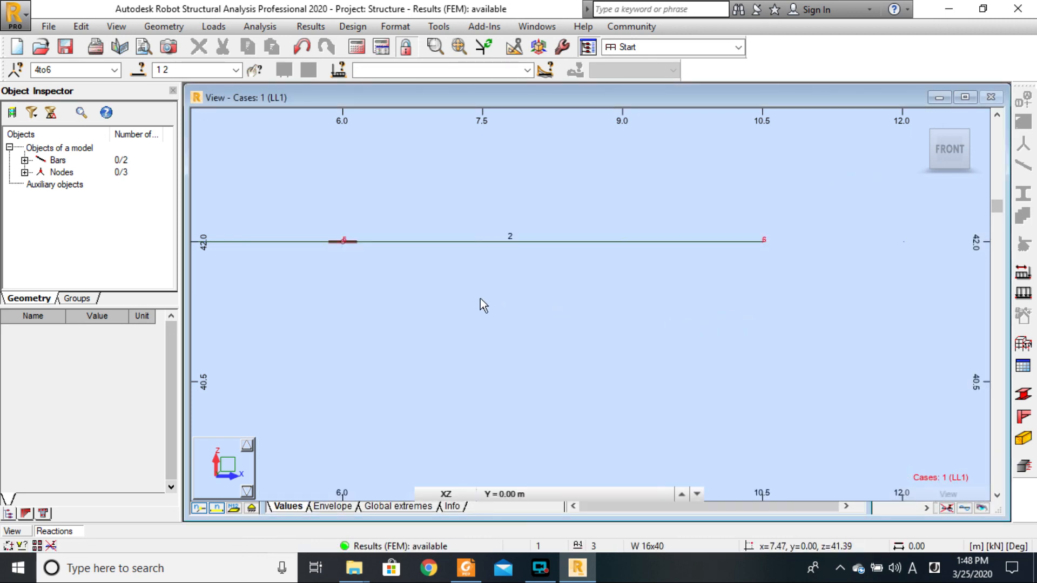
{"action": "middle_click_drag", "start_coordinate": [410, 273], "coordinate": [512, 295]}
{"action": "scroll", "coordinate": [537, 280], "scroll_direction": "down", "scroll_amount": 1}
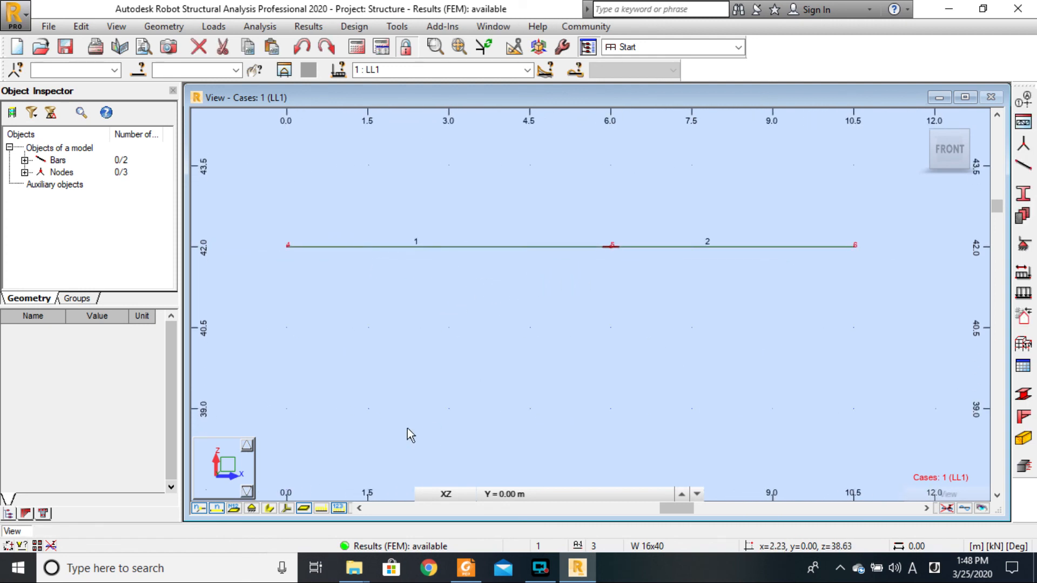
{"action": "left_click", "coordinate": [199, 508]}
{"action": "left_click", "coordinate": [217, 508]}
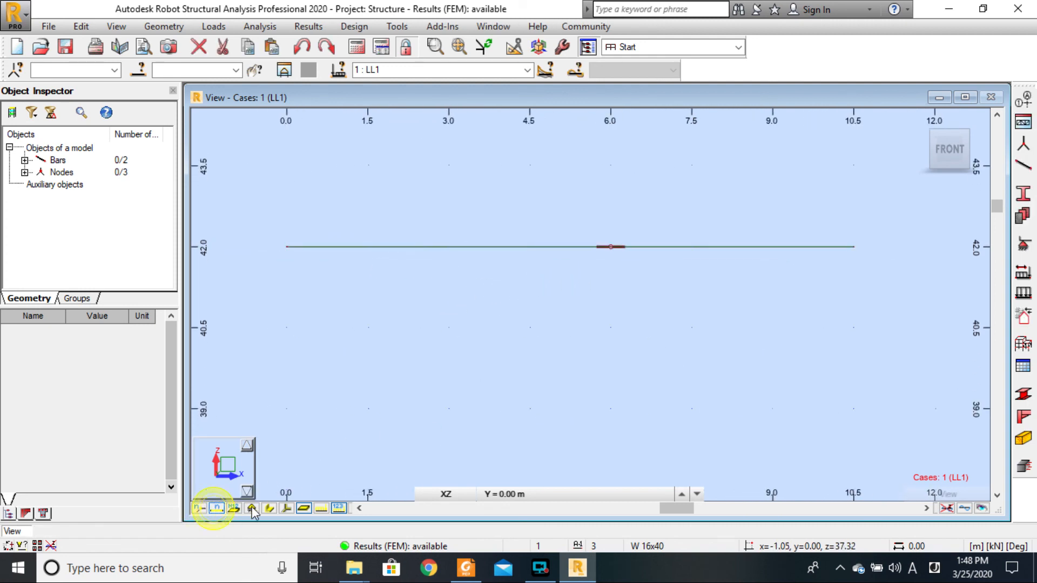
Display the FX, FZ and MY reactions with descriptions on the beam using the Diagrams settings
{"action": "left_click", "coordinate": [308, 27]}
{"action": "left_click", "coordinate": [335, 81]}
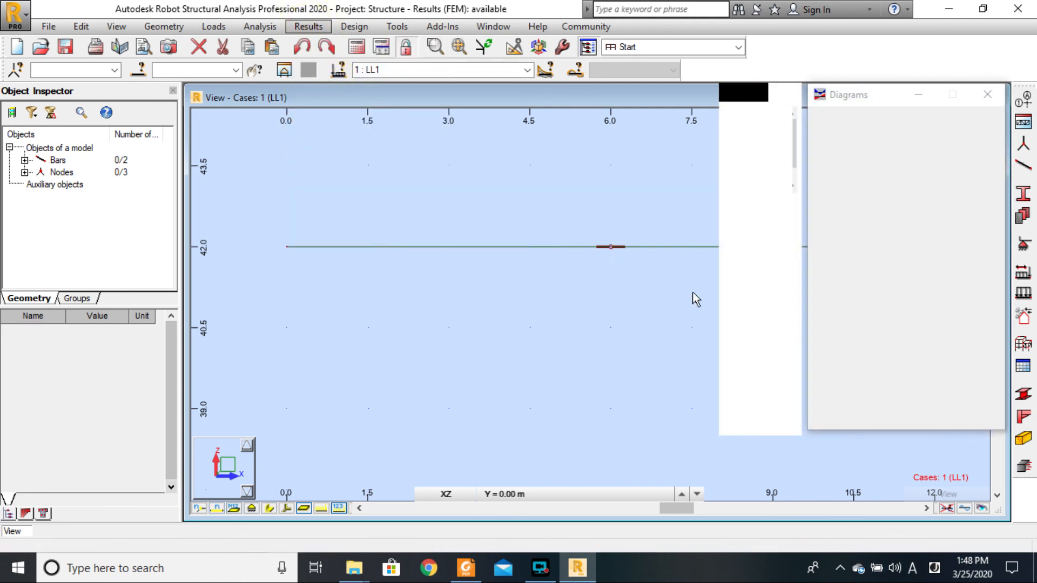
{"action": "left_click", "coordinate": [959, 121]}
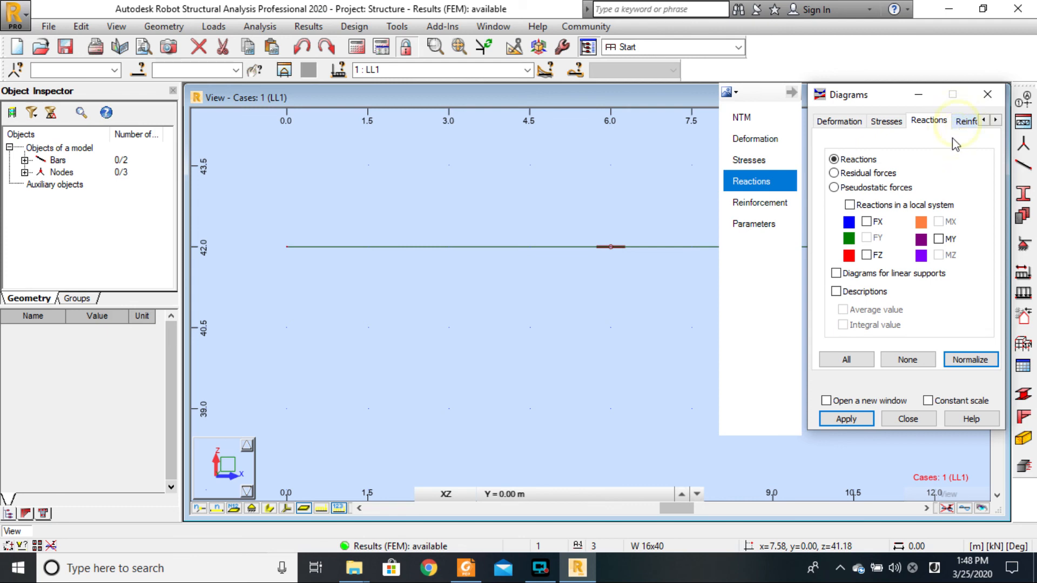
{"action": "left_click", "coordinate": [866, 222]}
{"action": "left_click", "coordinate": [866, 255]}
{"action": "left_click", "coordinate": [939, 239]}
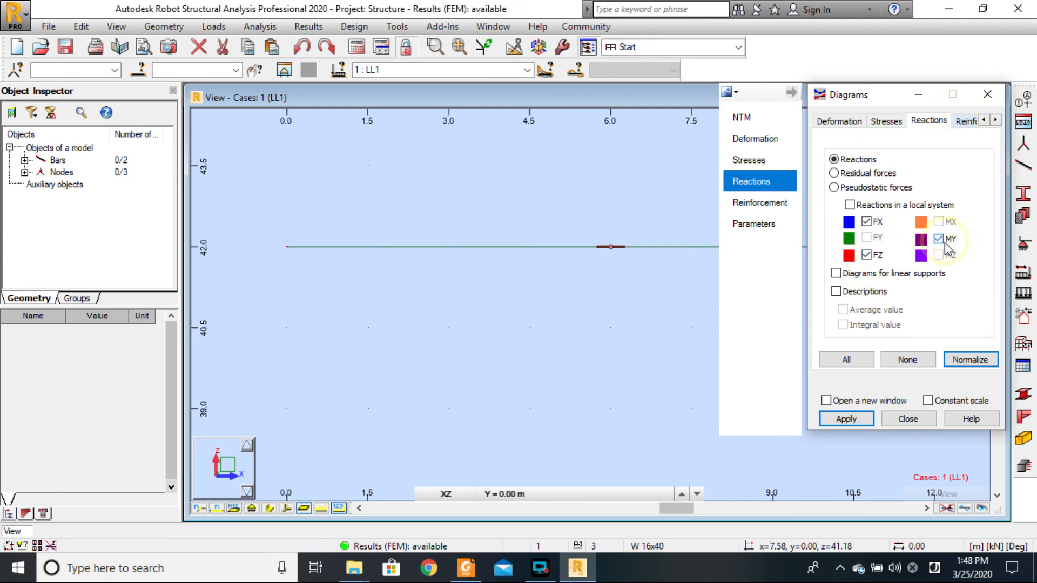
{"action": "left_click", "coordinate": [835, 292]}
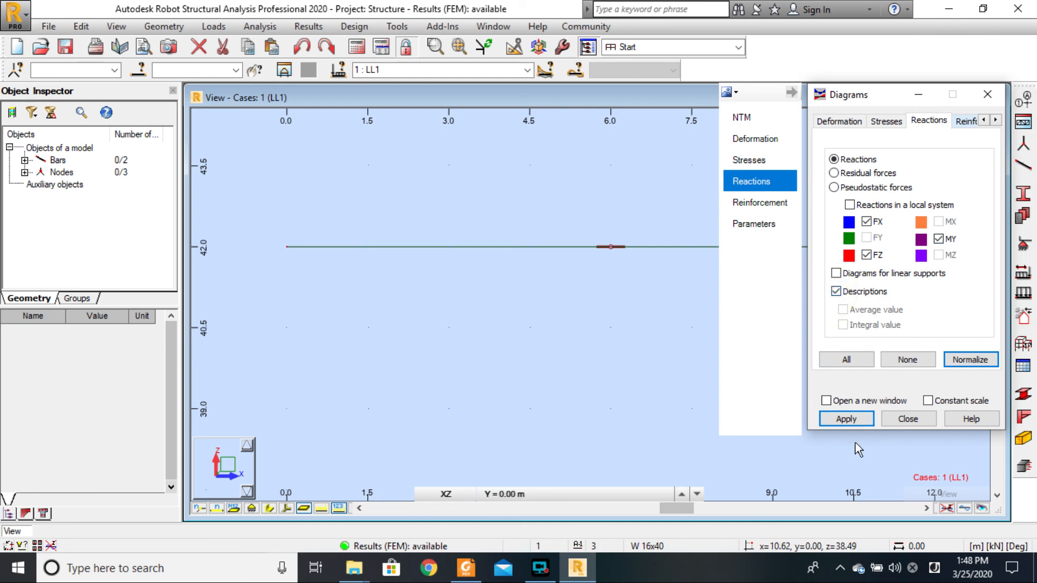
{"action": "left_click", "coordinate": [852, 422]}
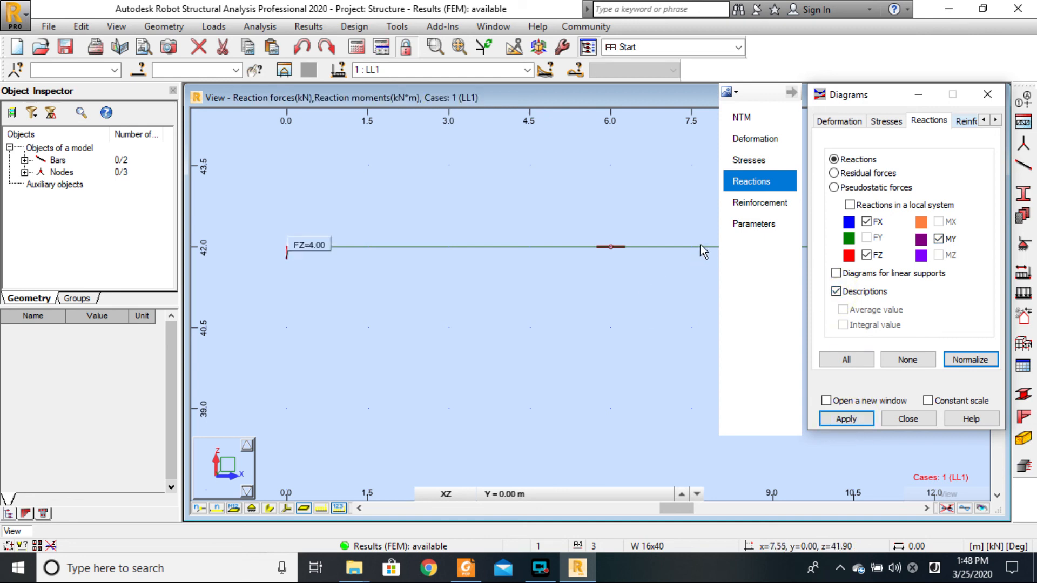
{"action": "left_click", "coordinate": [987, 94]}
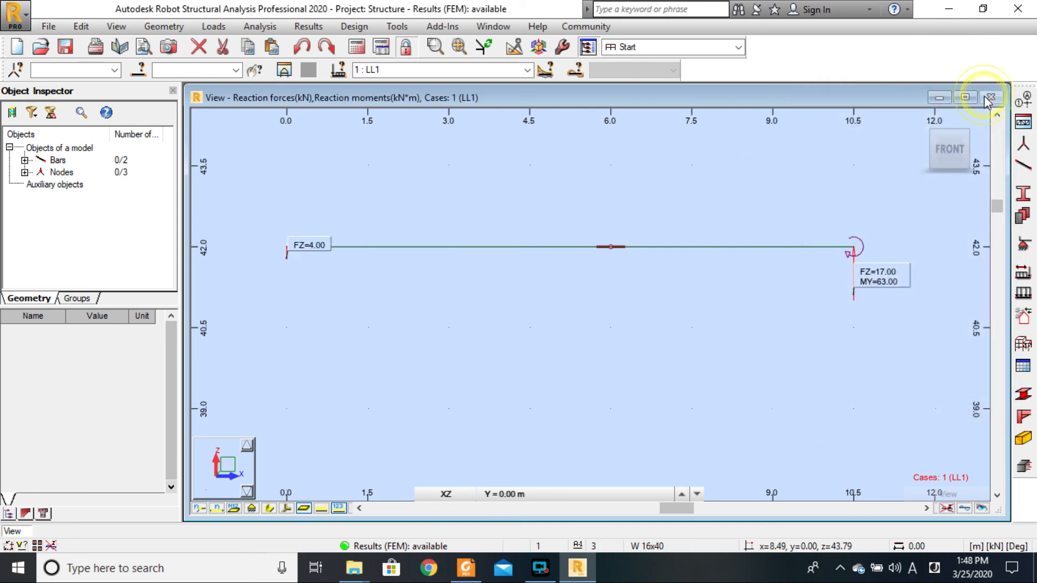
{"action": "scroll", "coordinate": [806, 301], "scroll_direction": "down", "scroll_amount": 3}
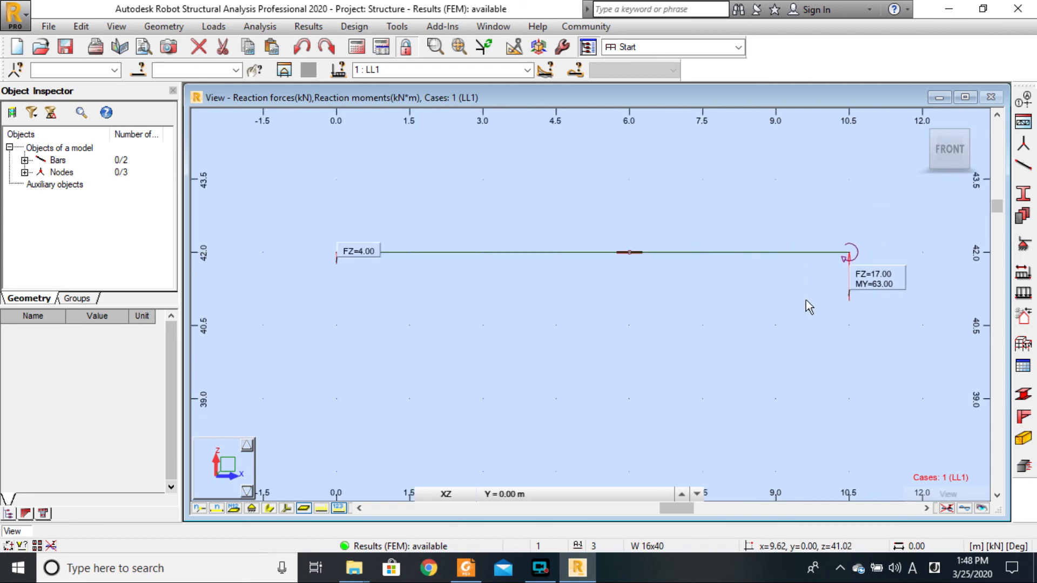
Show the support symbols and the distributed load with its values alongside the reactions on the beam
{"action": "left_click", "coordinate": [251, 508]}
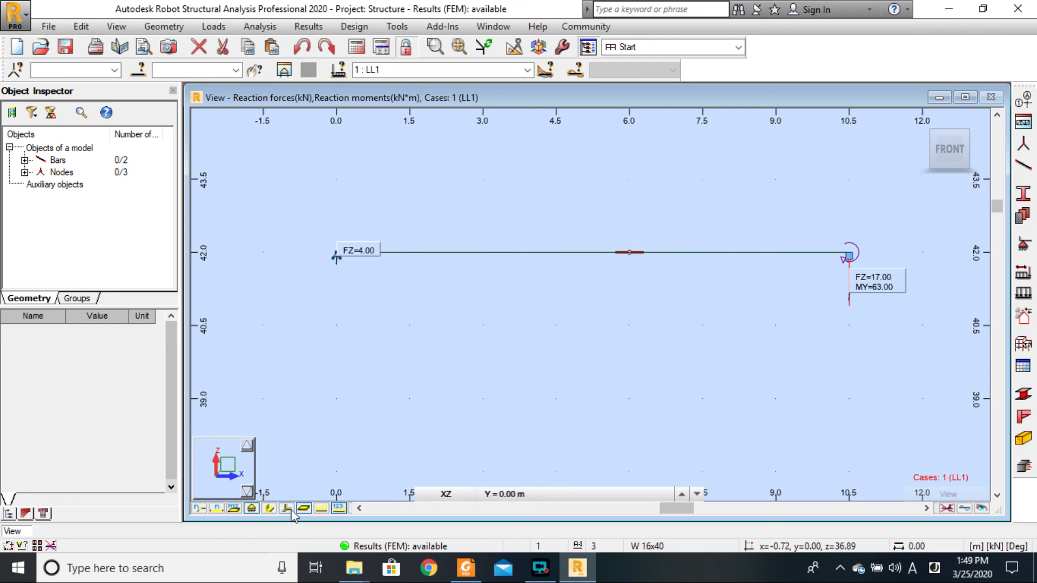
{"action": "left_click", "coordinate": [323, 509]}
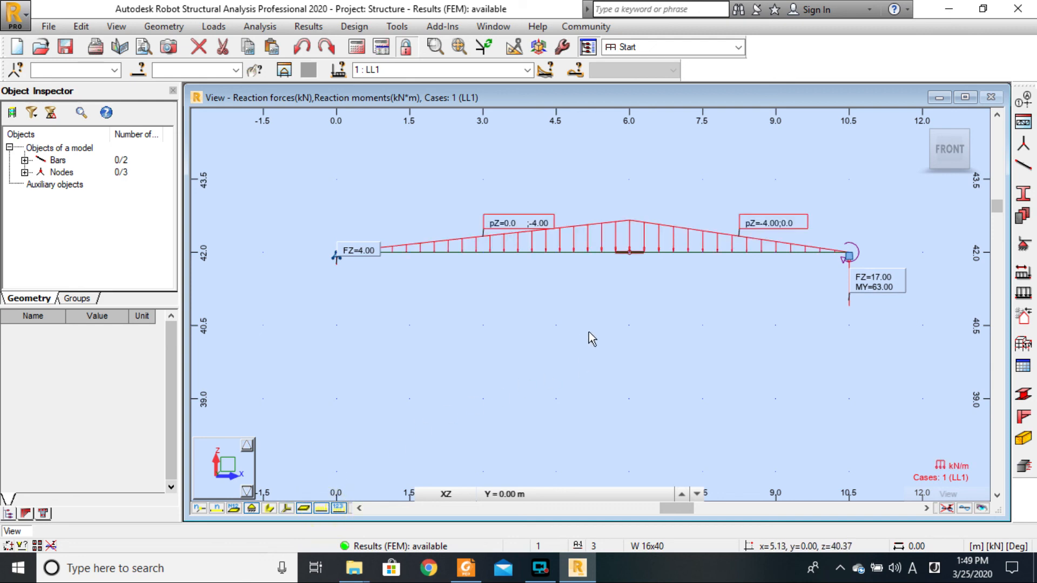
{"action": "scroll", "coordinate": [589, 331], "scroll_direction": "up", "scroll_amount": 3}
{"action": "scroll", "coordinate": [588, 331], "scroll_direction": "down", "scroll_amount": 4}
{"action": "middle_click_drag", "start_coordinate": [630, 350], "coordinate": [574, 333]}
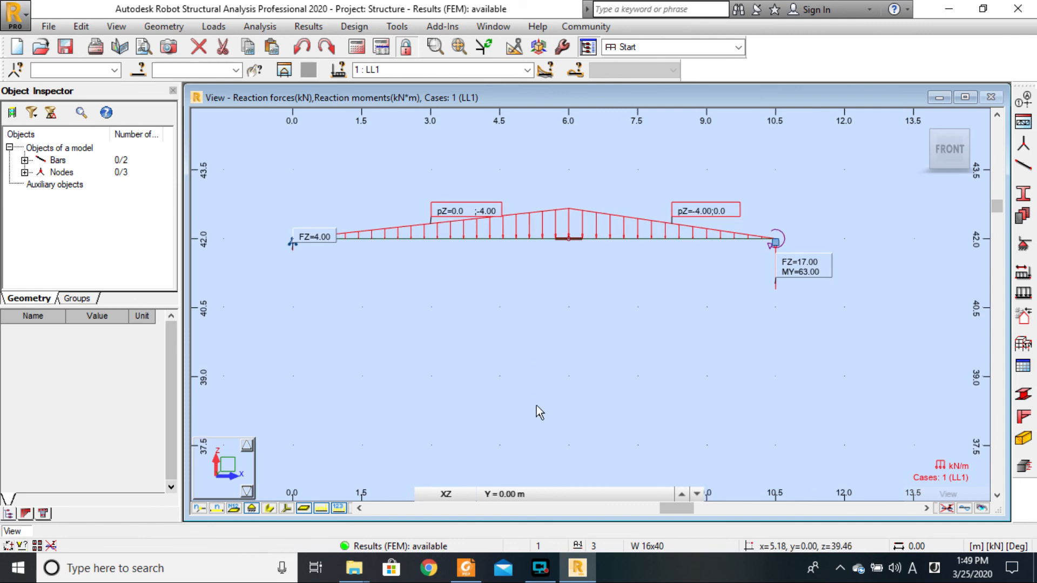
Switch to Foxit Reader, review the Problem 2–21 figure against the model, and find its entry in Answers to Selected Problems
{"action": "left_click", "coordinate": [466, 567]}
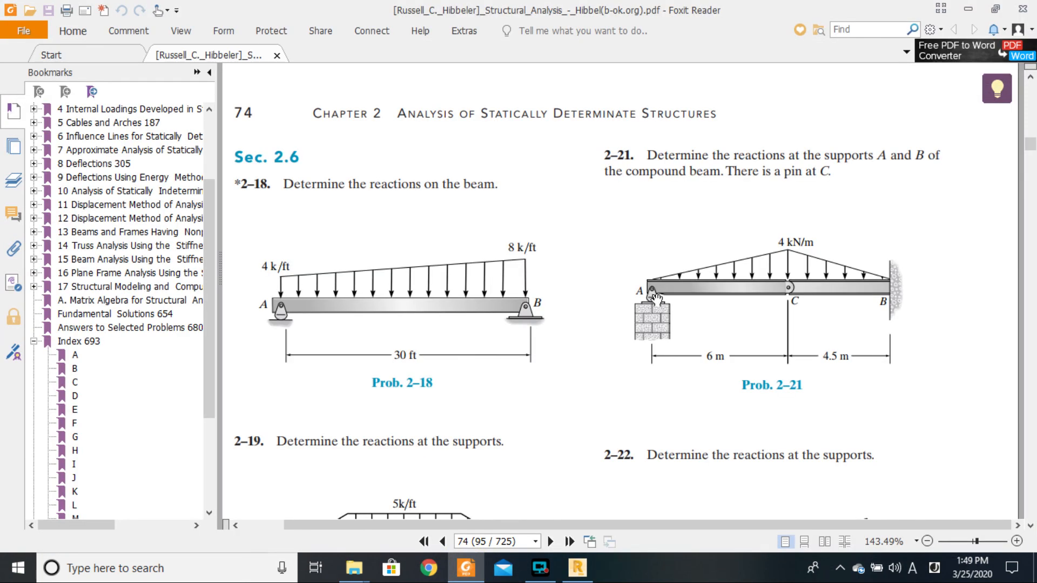
{"action": "left_click", "coordinate": [576, 568]}
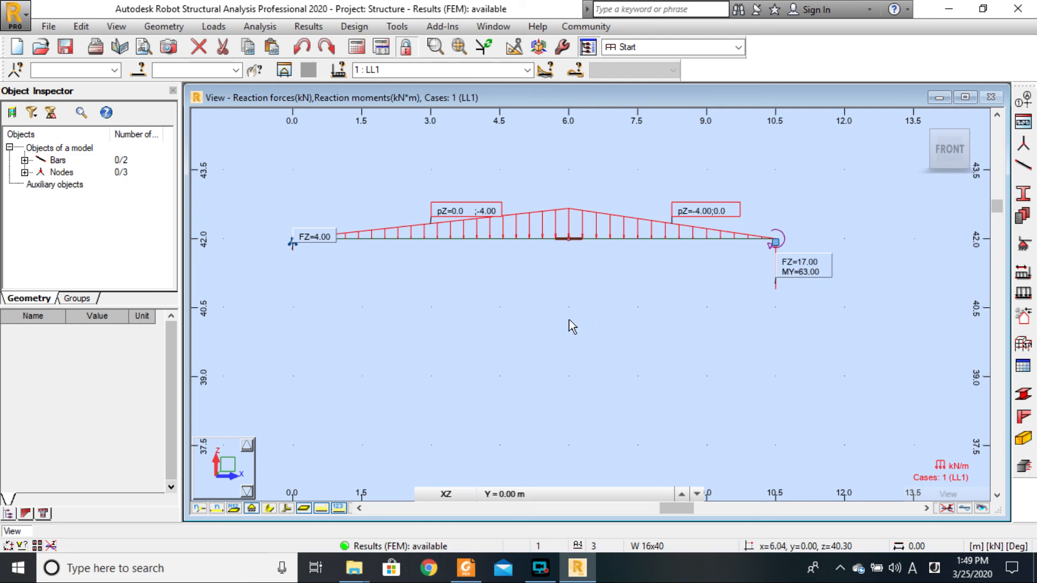
{"action": "left_click", "coordinate": [466, 570]}
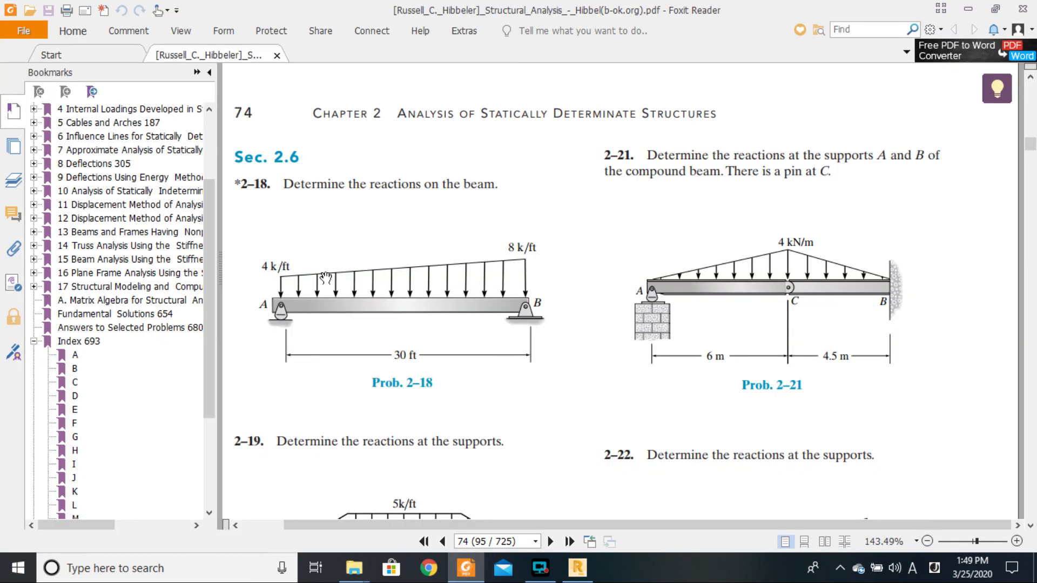
{"action": "left_click", "coordinate": [110, 327]}
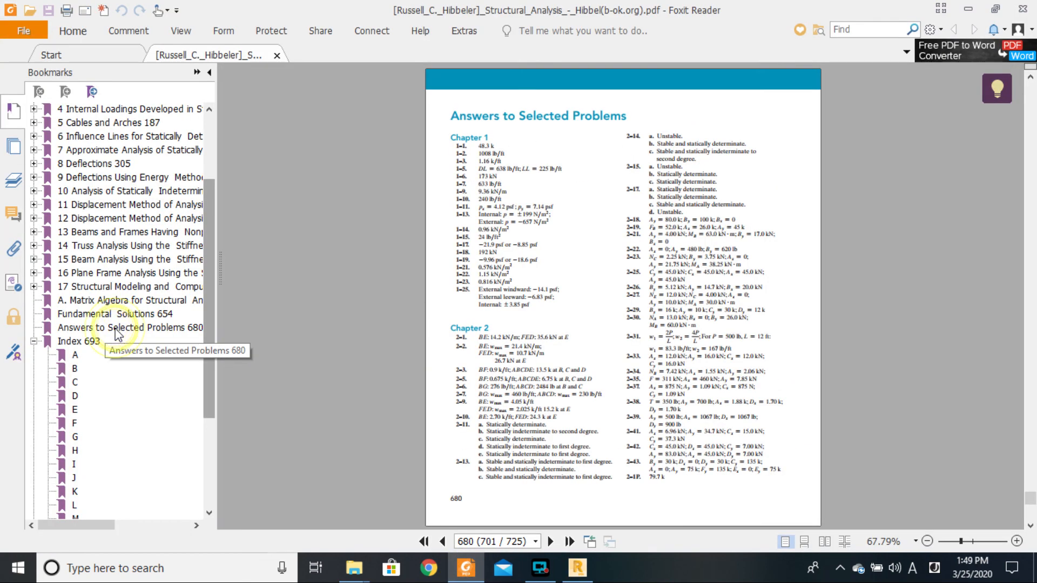
{"action": "left_click", "coordinate": [1016, 541]}
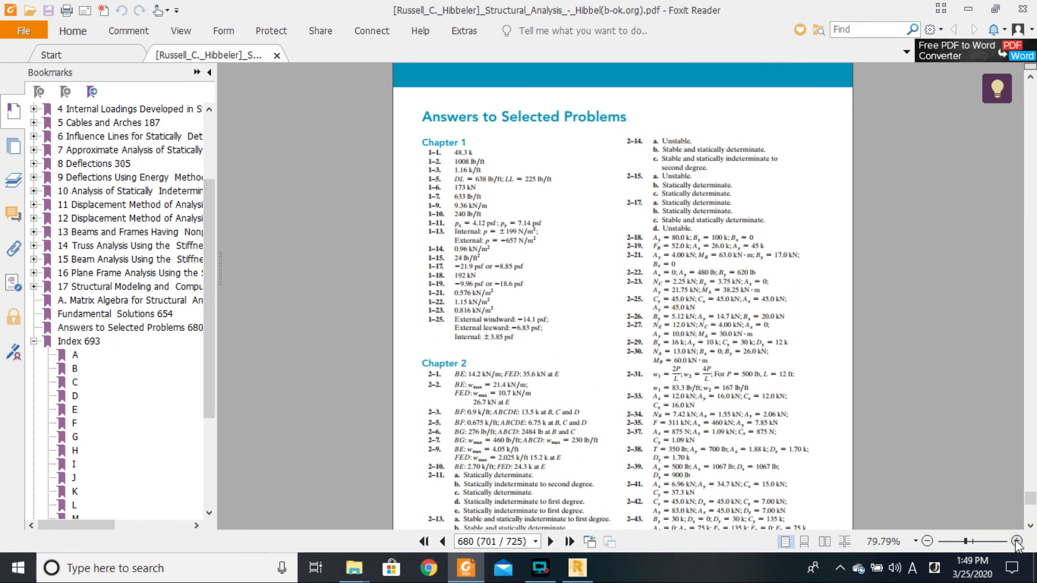
{"action": "left_click", "coordinate": [1016, 541]}
{"action": "scroll", "coordinate": [656, 311], "scroll_direction": "up", "scroll_amount": 5}
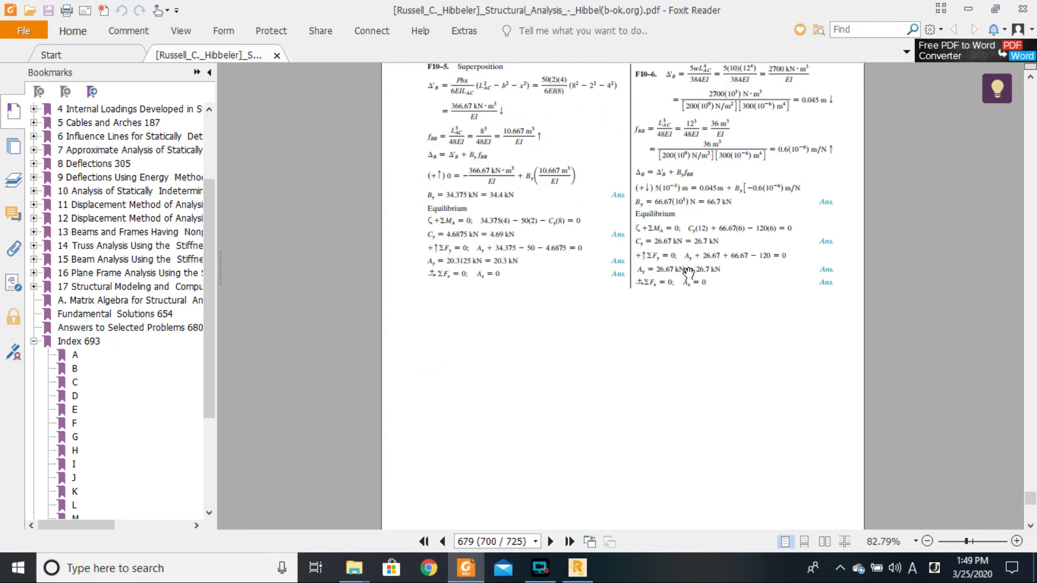
{"action": "scroll", "coordinate": [671, 287], "scroll_direction": "up", "scroll_amount": 20}
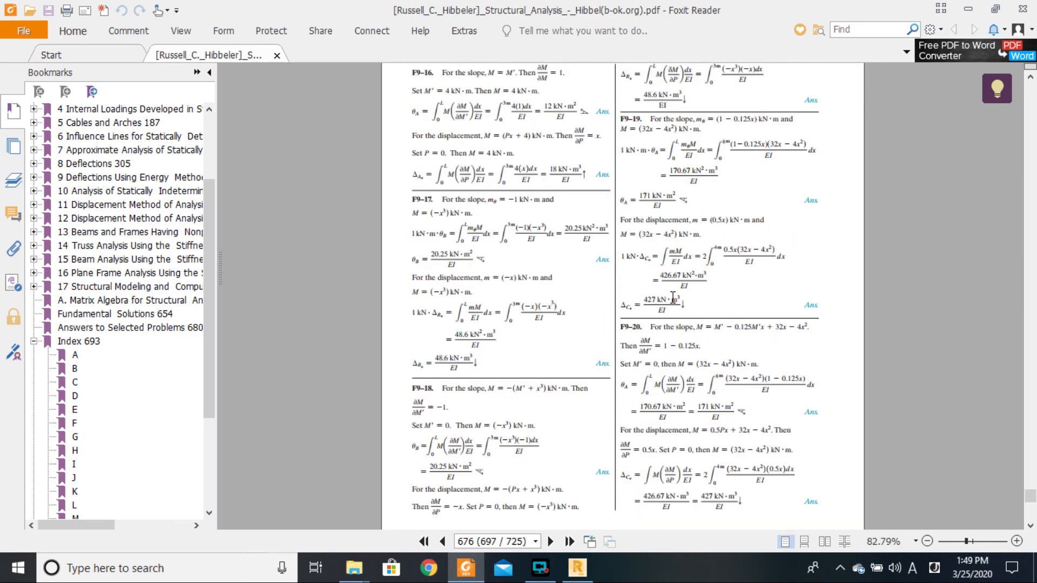
{"action": "left_click", "coordinate": [76, 328]}
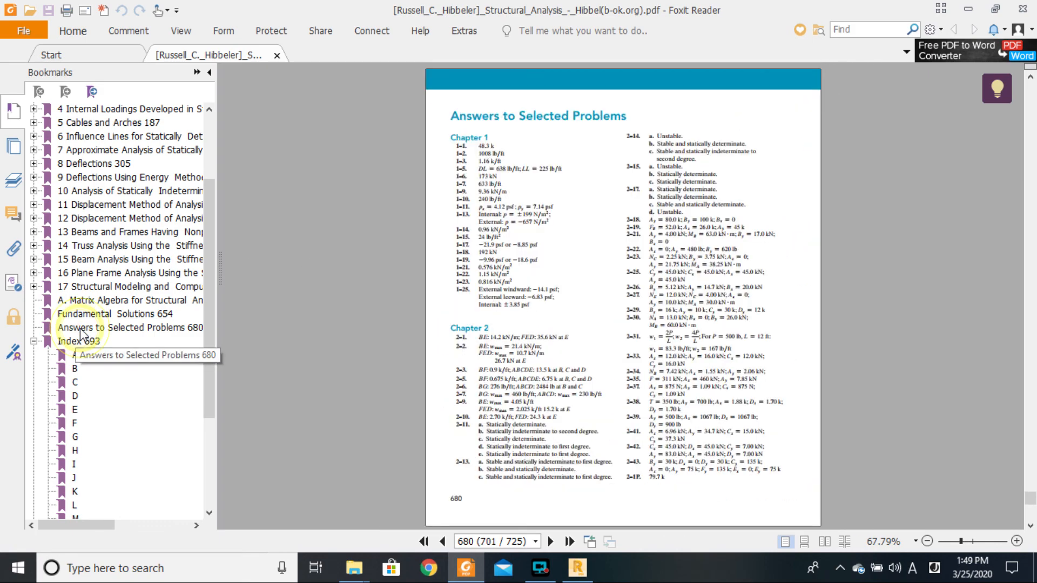
{"action": "left_click", "coordinate": [1017, 541]}
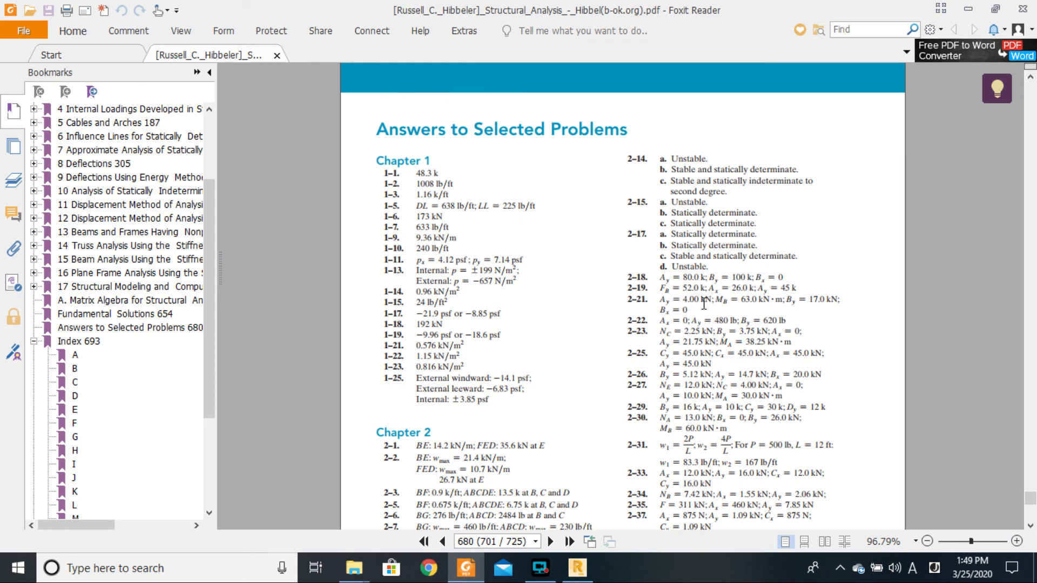
Compare the reaction forces and moment on the Robot beam with the textbook's answers for Problem 2–21
{"action": "left_click", "coordinate": [578, 567]}
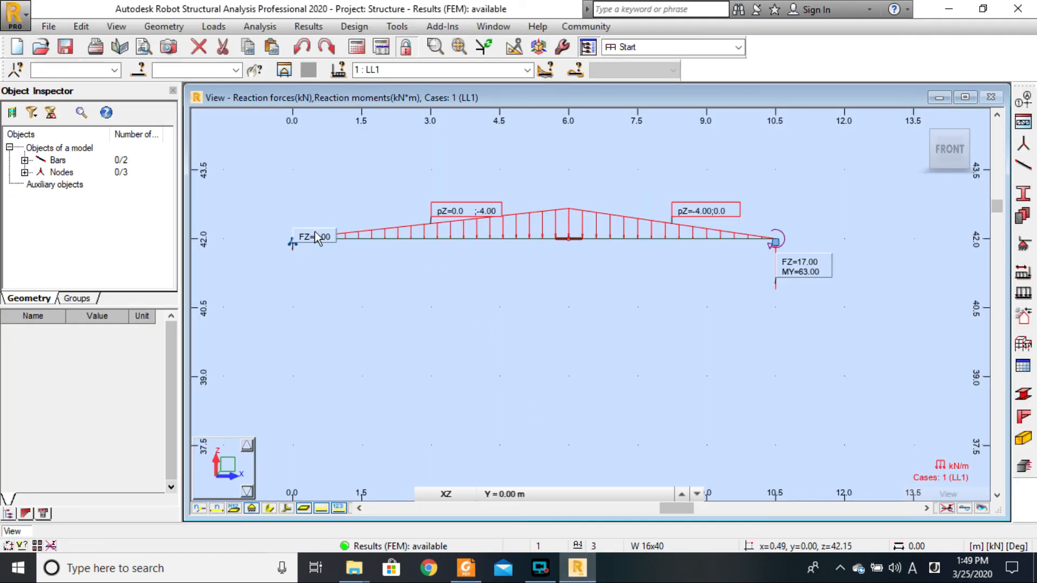
{"action": "left_click", "coordinate": [465, 567]}
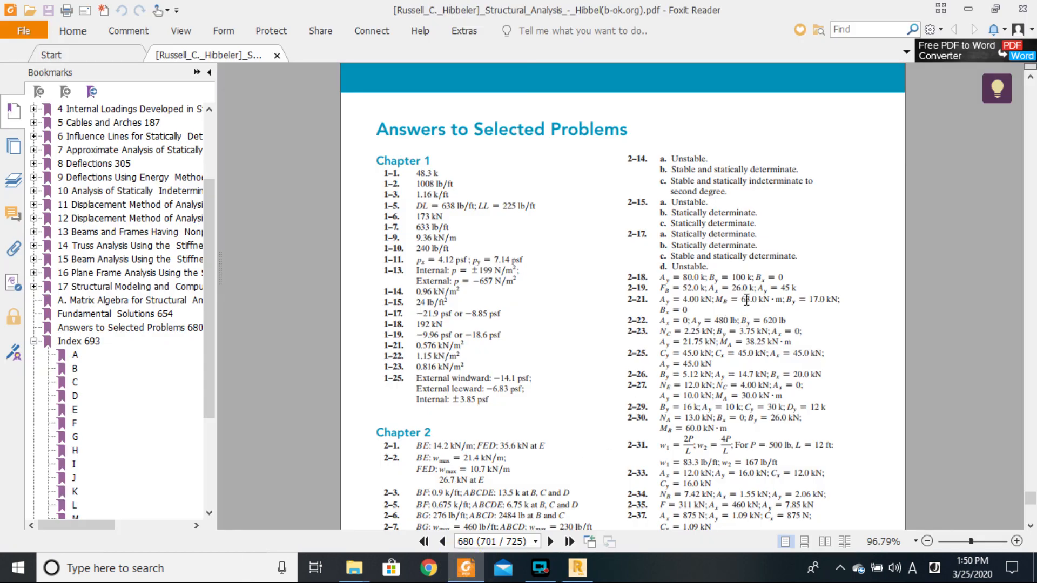
{"action": "left_click", "coordinate": [591, 567]}
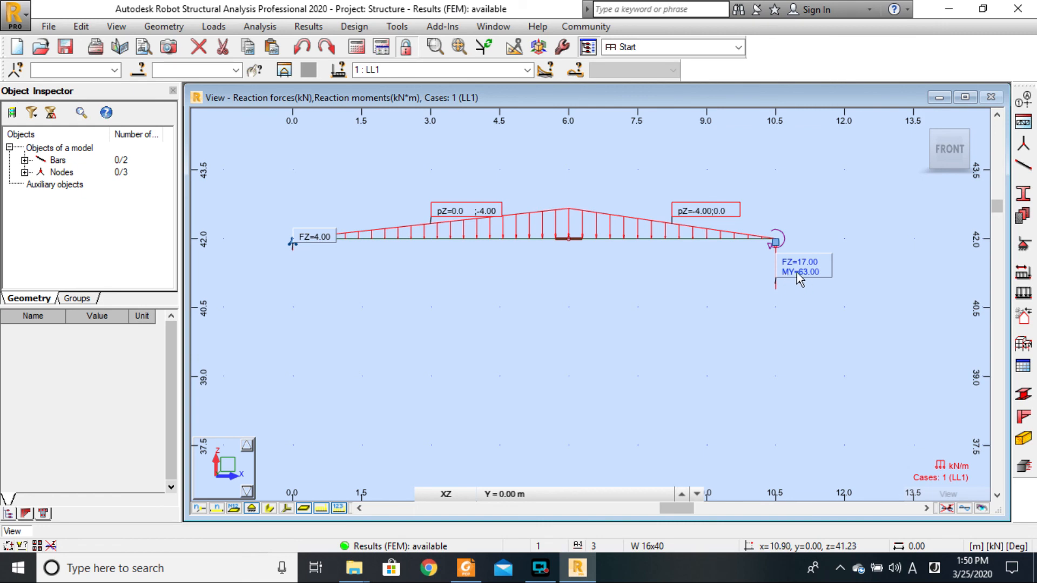
{"action": "left_click", "coordinate": [474, 572]}
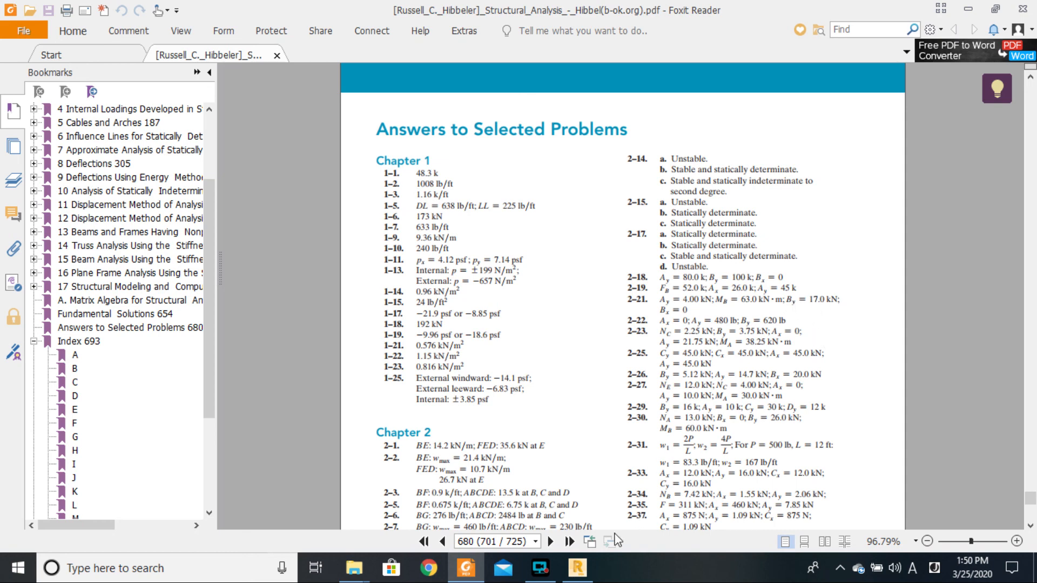
{"action": "left_click", "coordinate": [577, 567]}
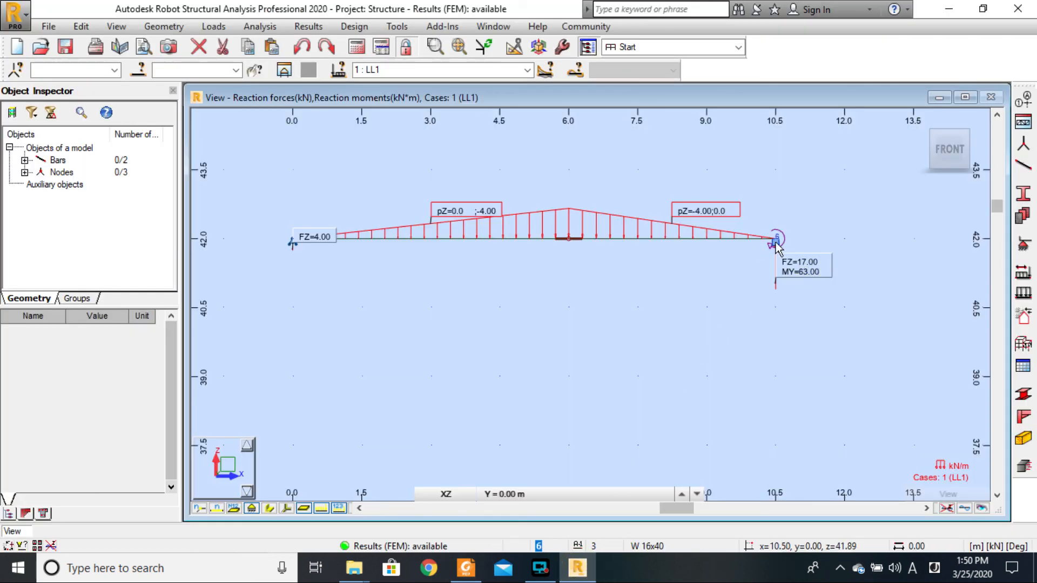